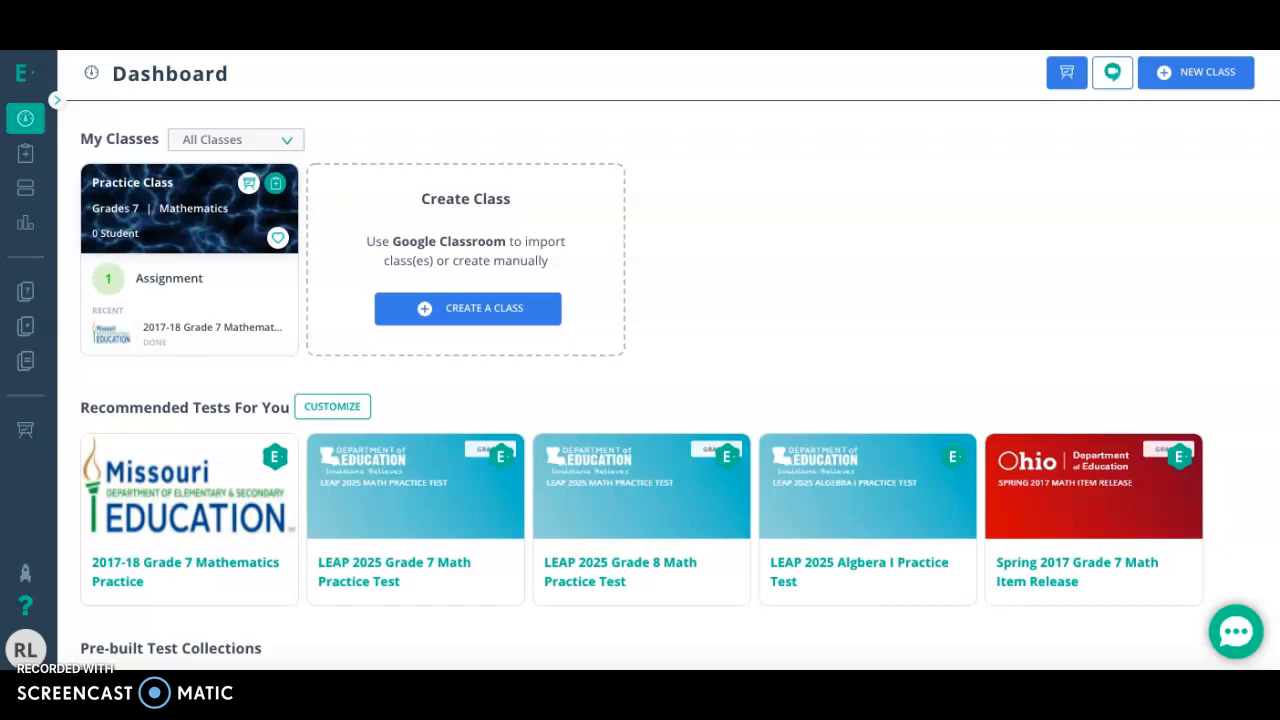
# Step: Open the item bank, start a new item, and list the Fill in the Blanks question types
pyautogui.click(59, 98)
pyautogui.click(79, 297)
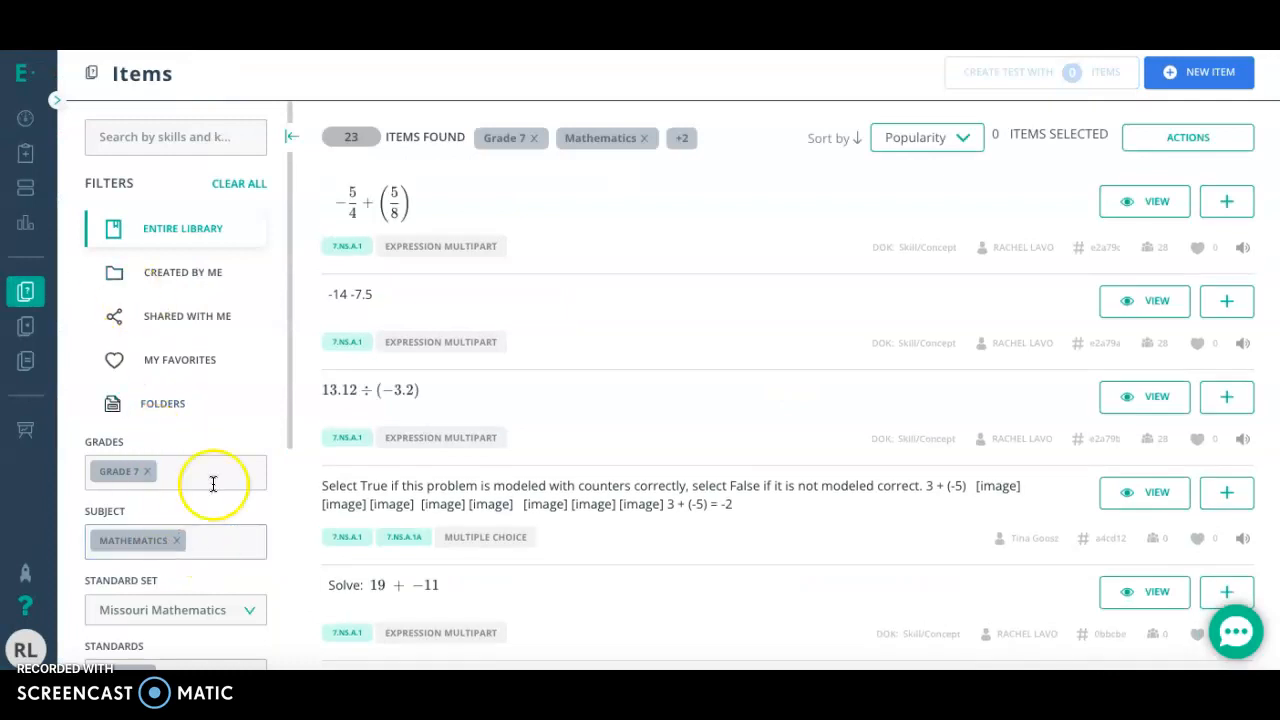
pyautogui.scroll(-2, 154, 576)
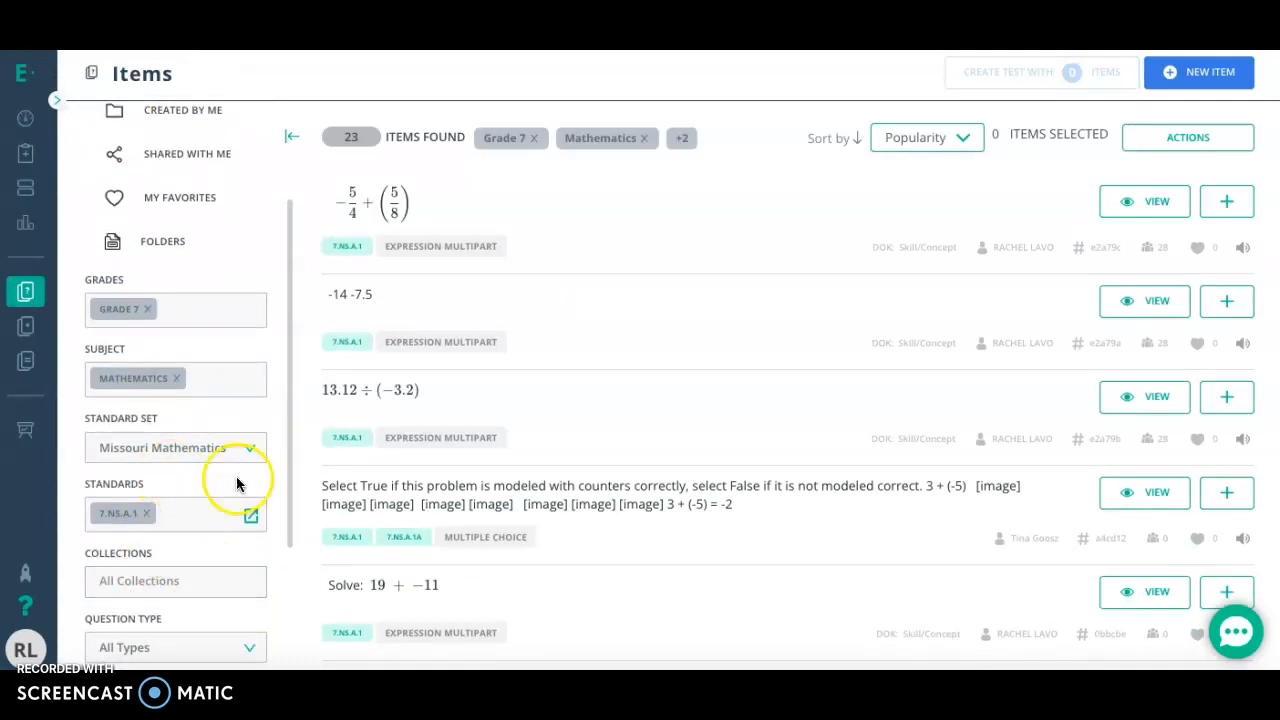
pyautogui.scroll(2, 214, 266)
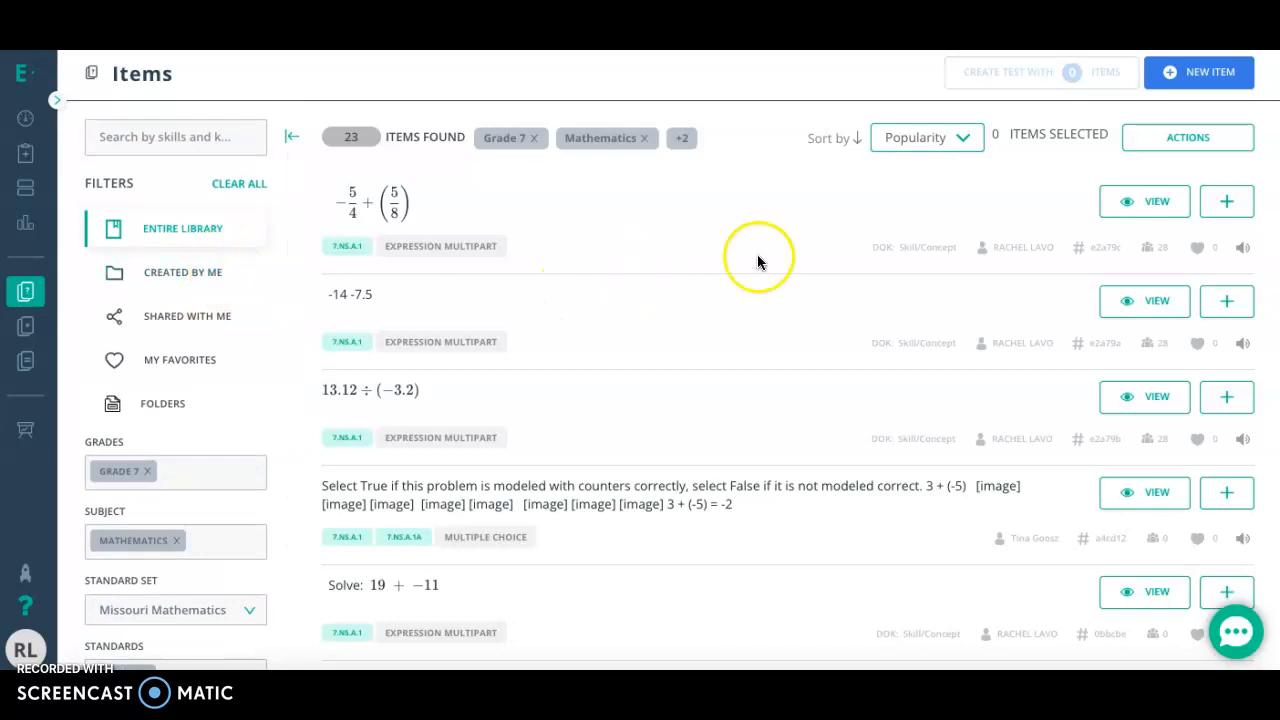
pyautogui.click(1199, 84)
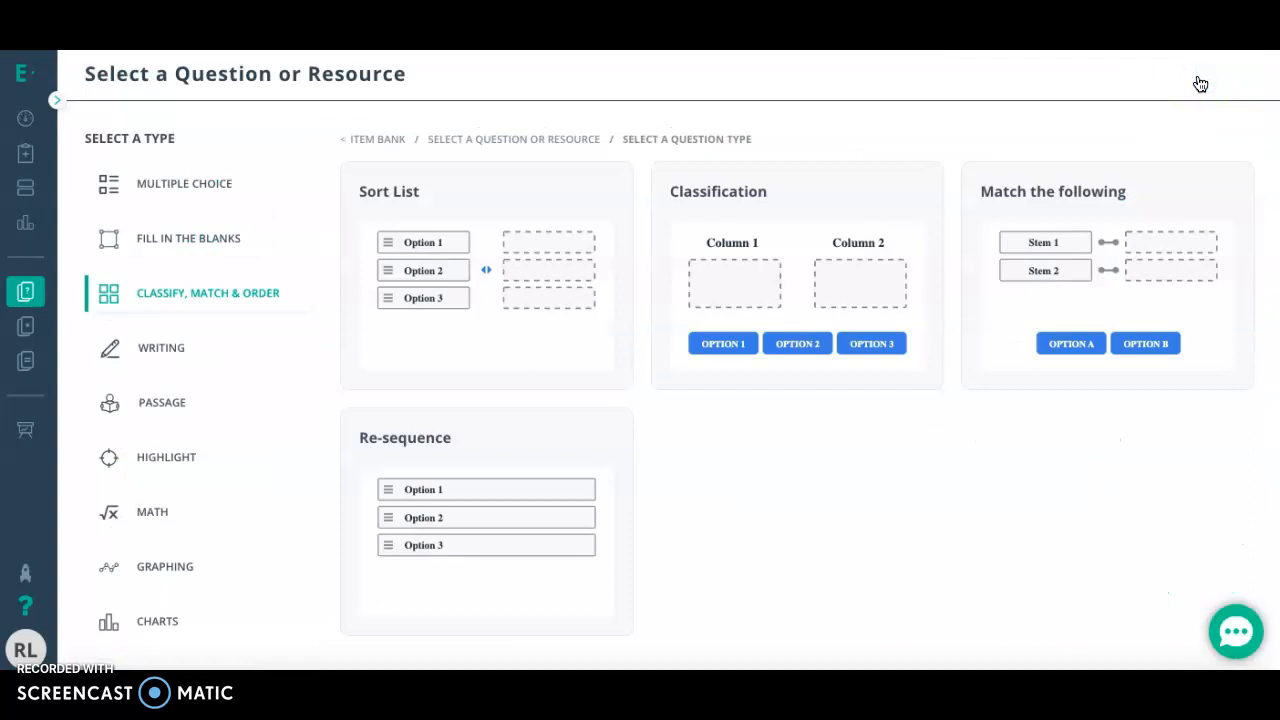
pyautogui.click(190, 183)
pyautogui.click(190, 245)
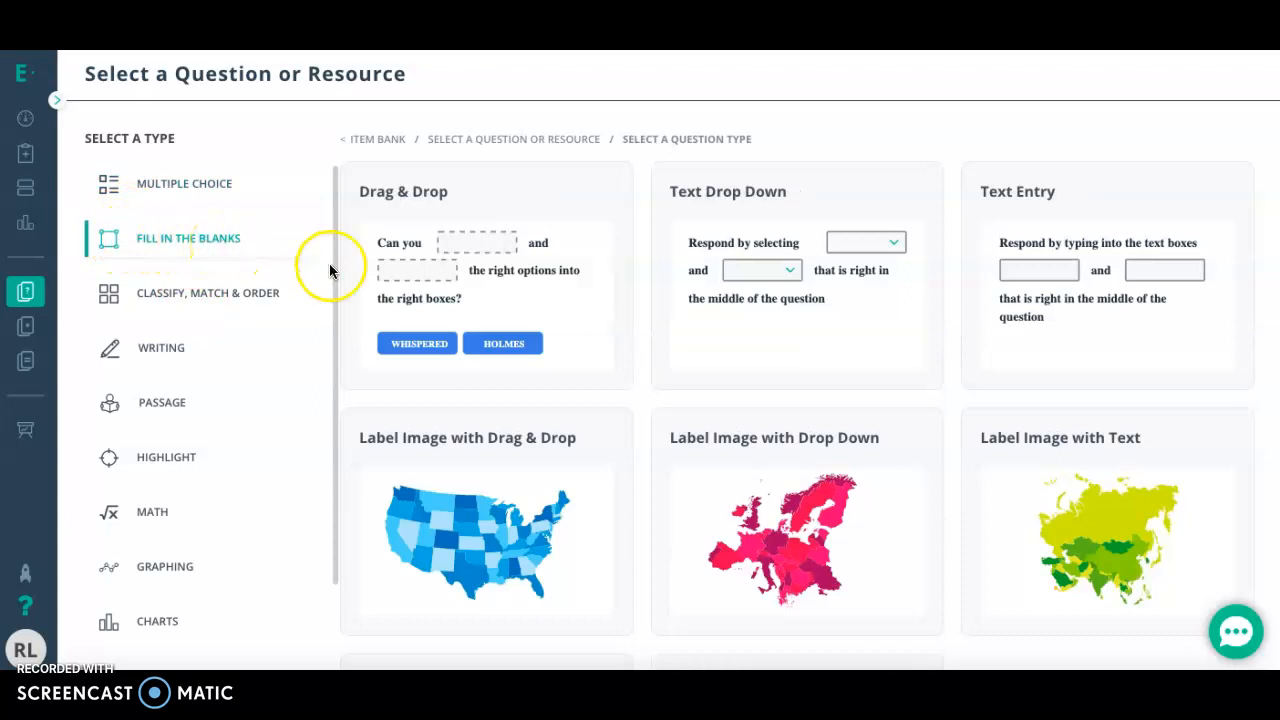
# Step: Examine the Fill in the Blanks question types, including the dropdown, text entry and image labelling variants
pyautogui.scroll(-2, 607, 397)
pyautogui.scroll(-2, 607, 400)
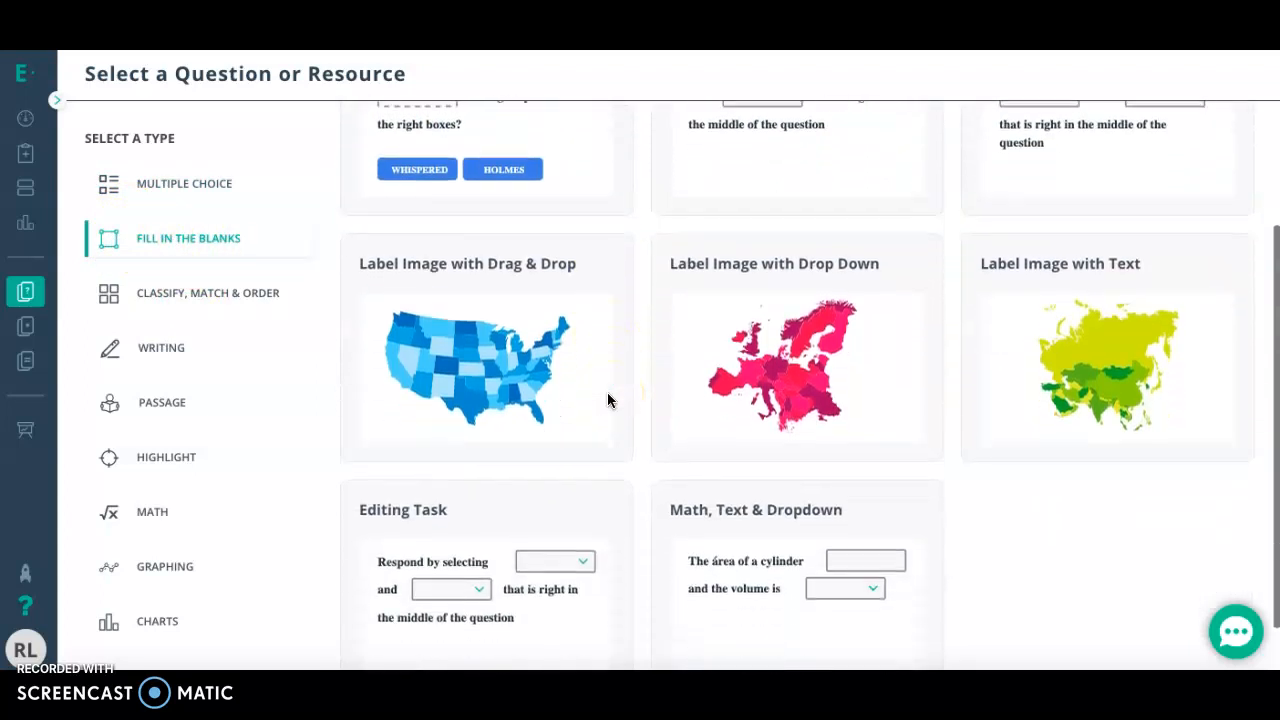
pyautogui.scroll(3, 607, 400)
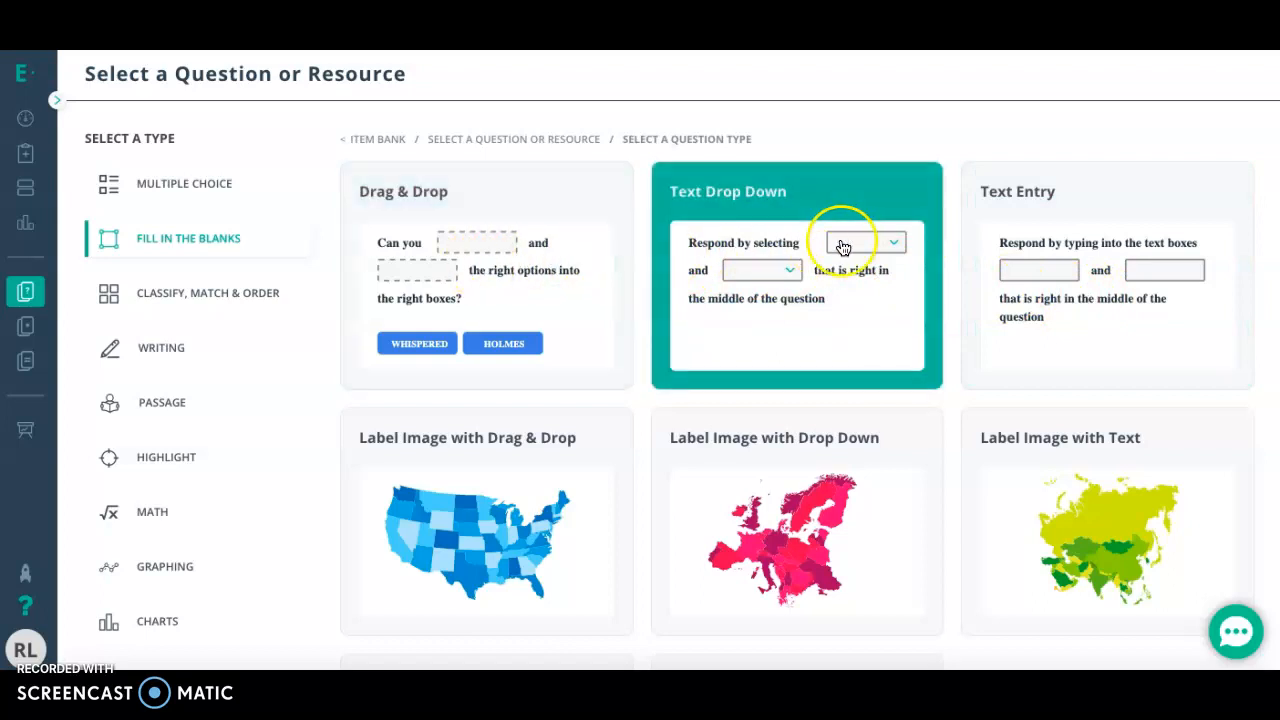
pyautogui.scroll(-2, 958, 262)
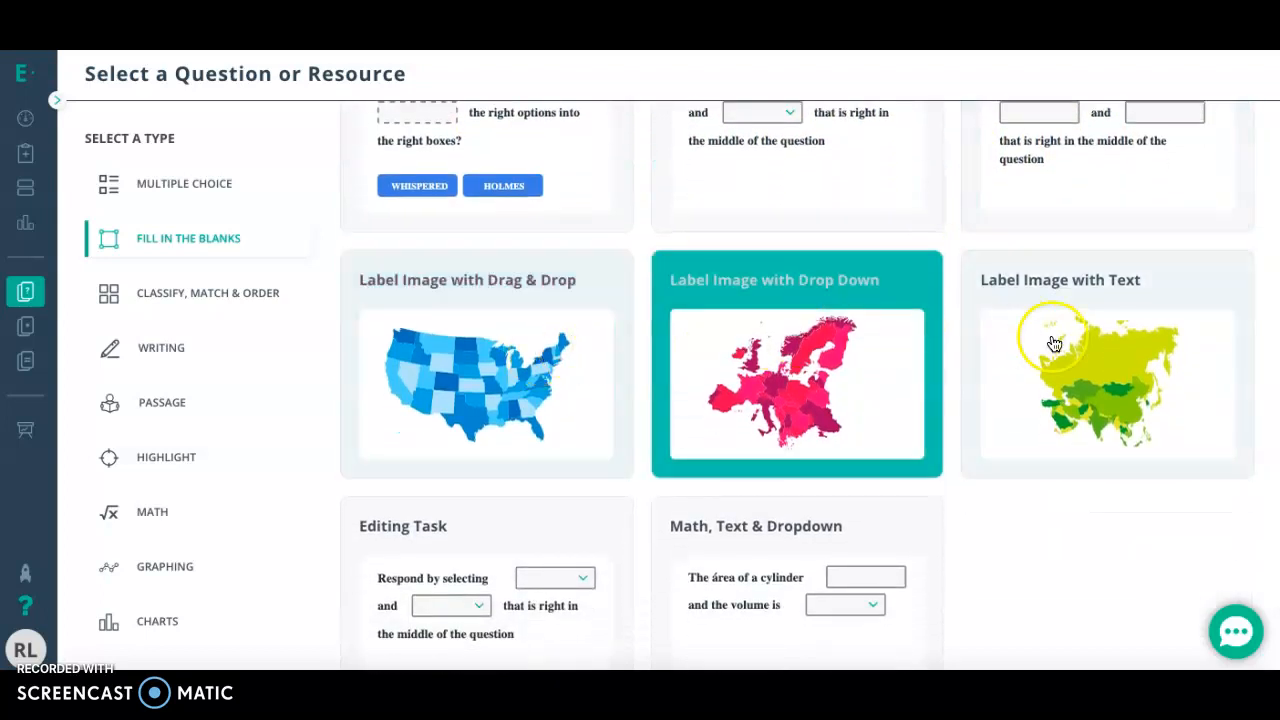
pyautogui.scroll(-1, 491, 349)
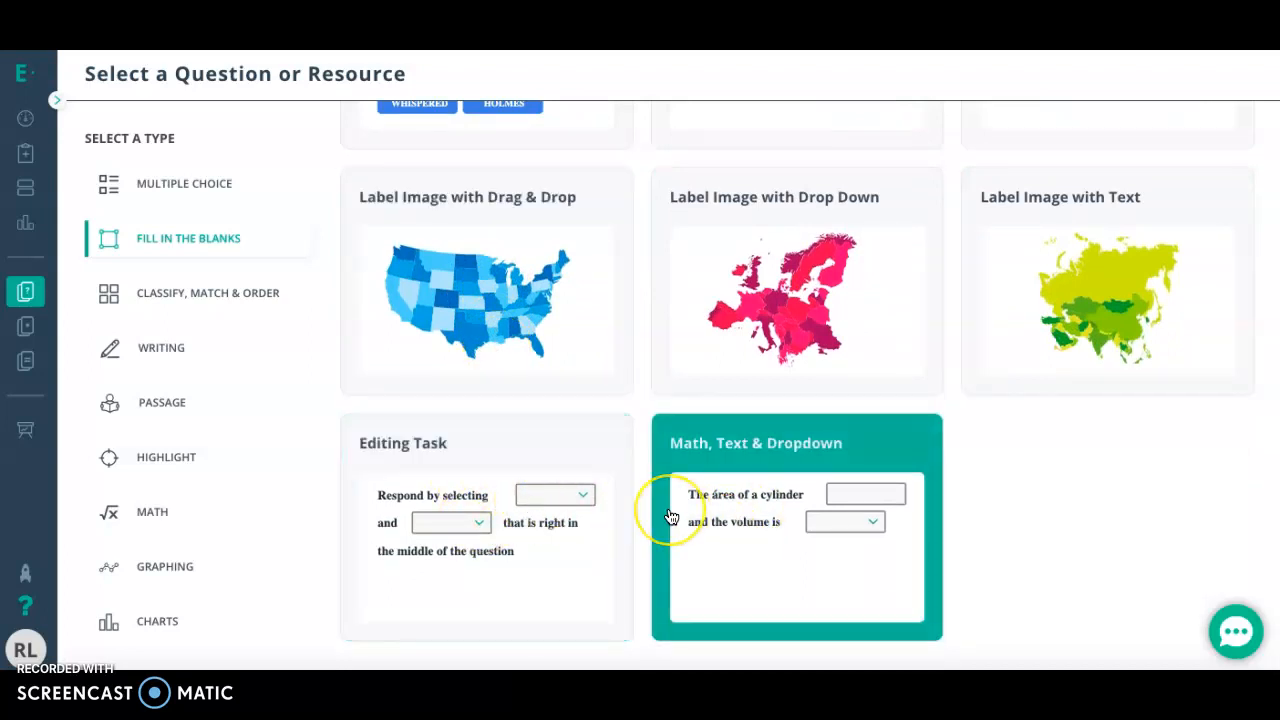
pyautogui.scroll(2, 668, 517)
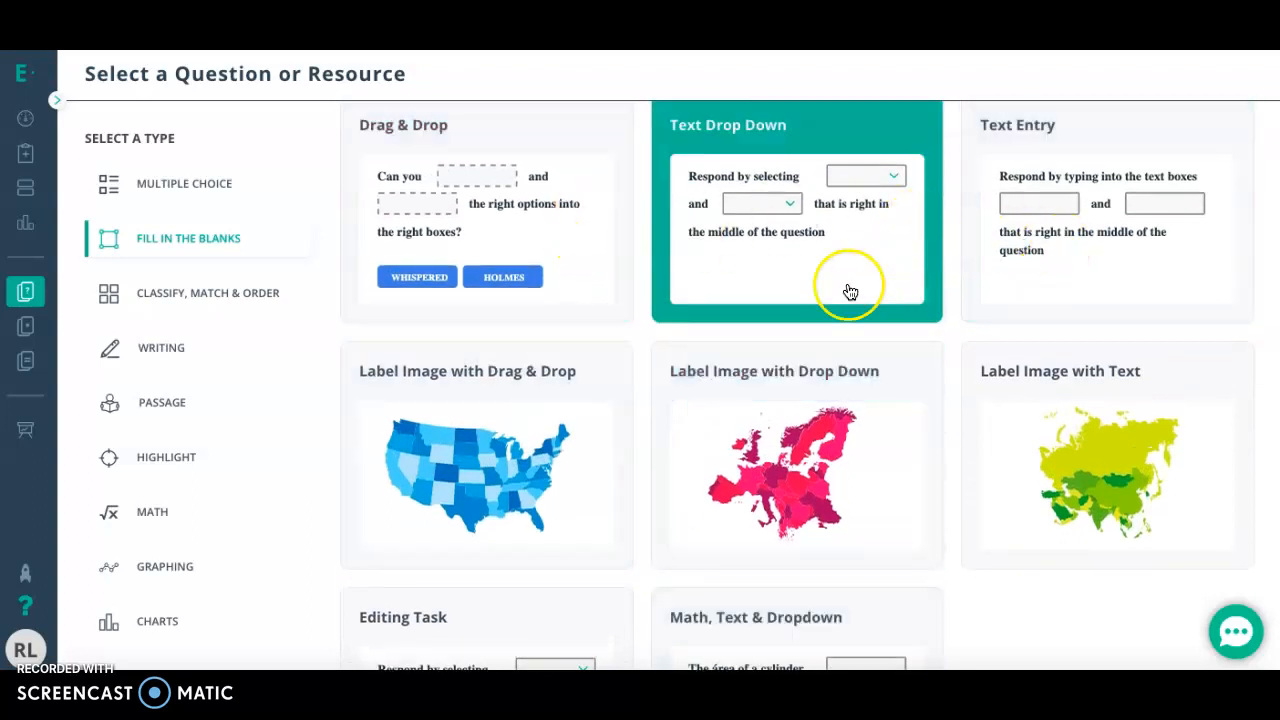
pyautogui.scroll(-1, 822, 302)
pyautogui.scroll(1, 822, 302)
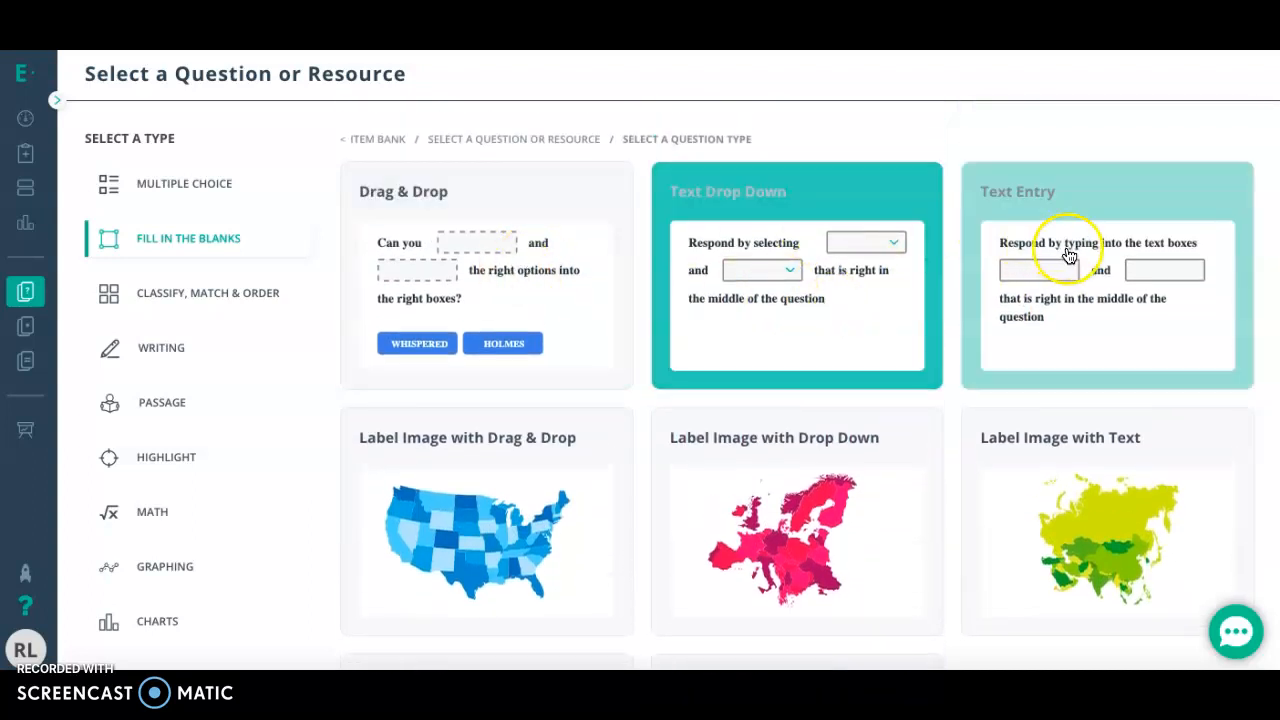
pyautogui.scroll(-3, 783, 245)
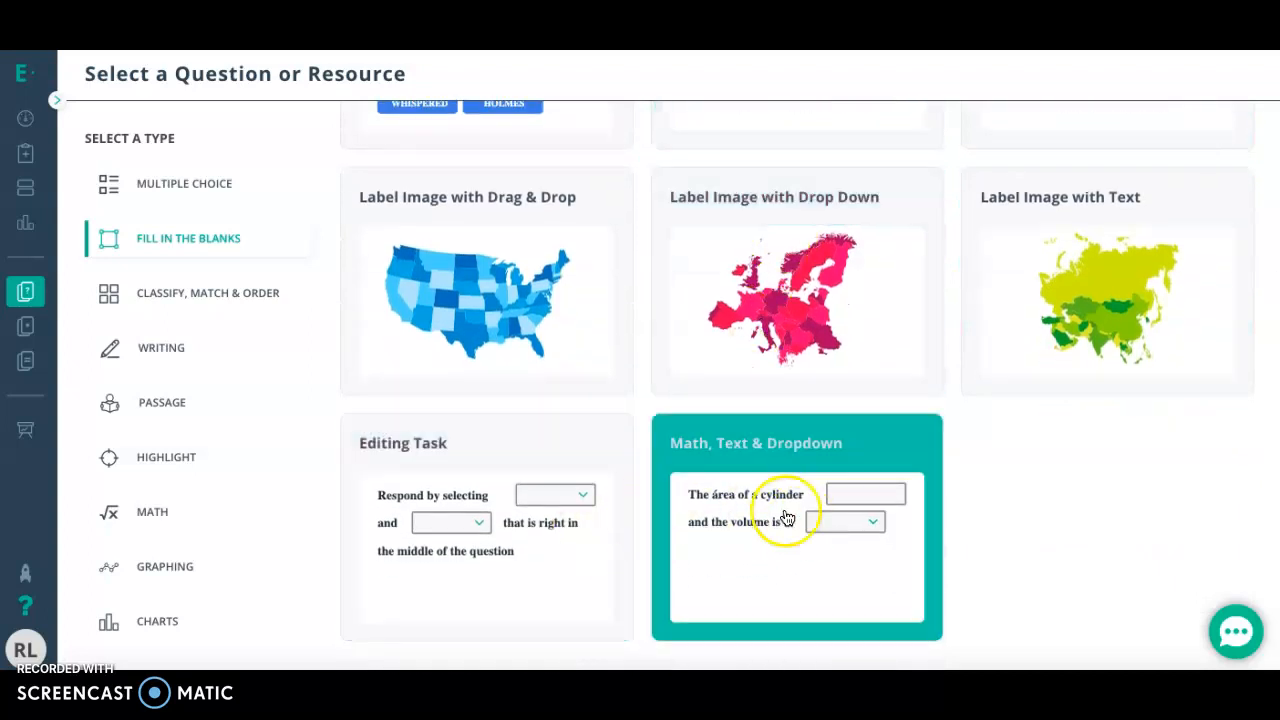
pyautogui.scroll(2, 561, 541)
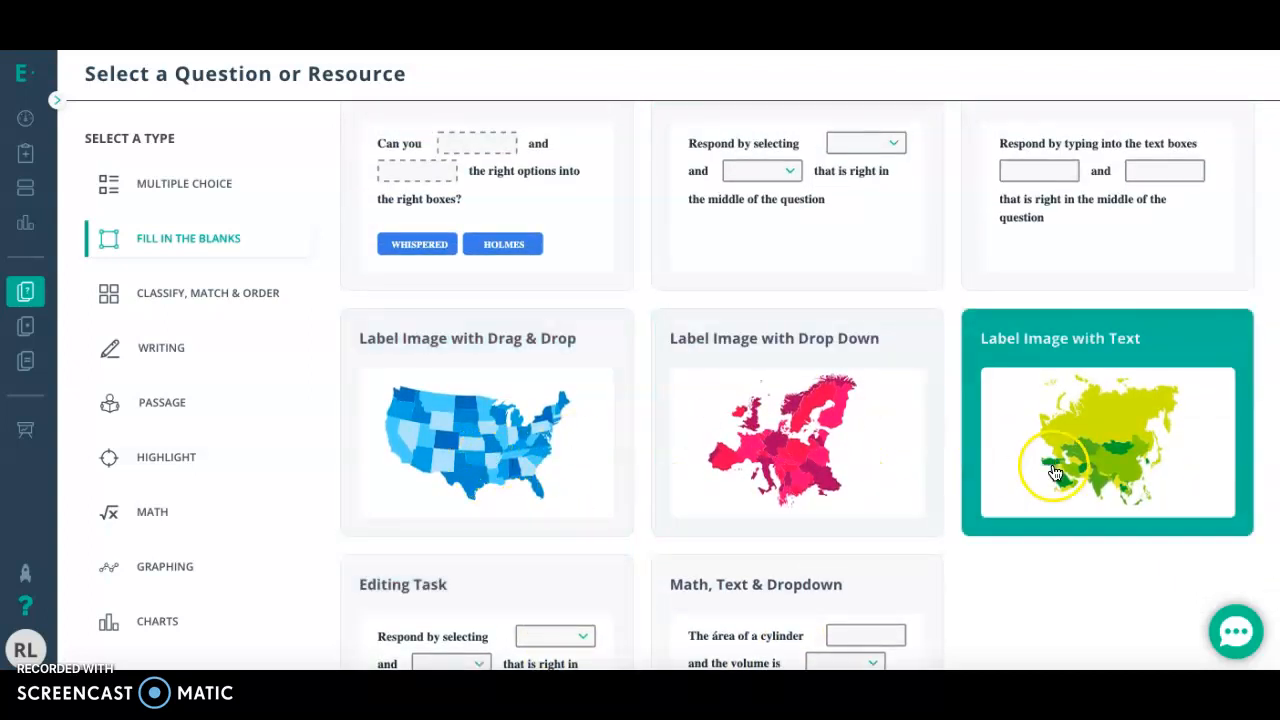
pyautogui.scroll(2, 460, 410)
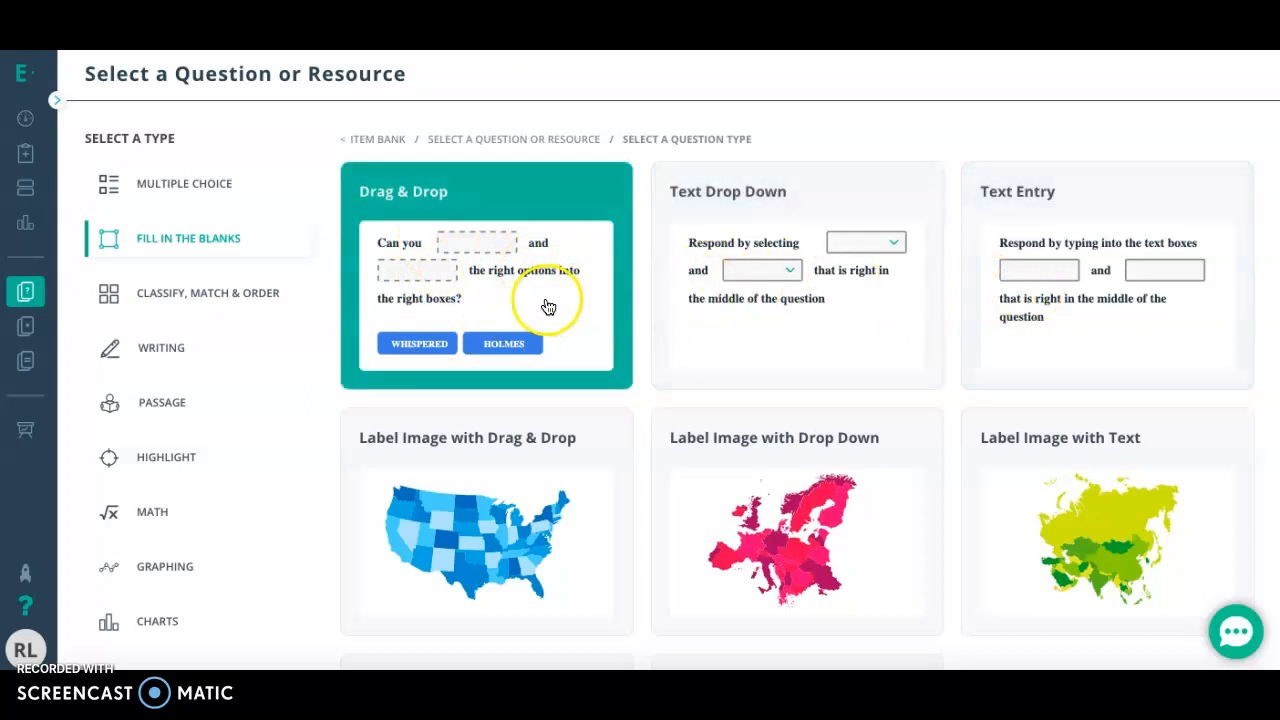
# Step: Create a Text Drop Down question and replace the sample text before the first dropdown with "The sky is"
pyautogui.click(716, 301)
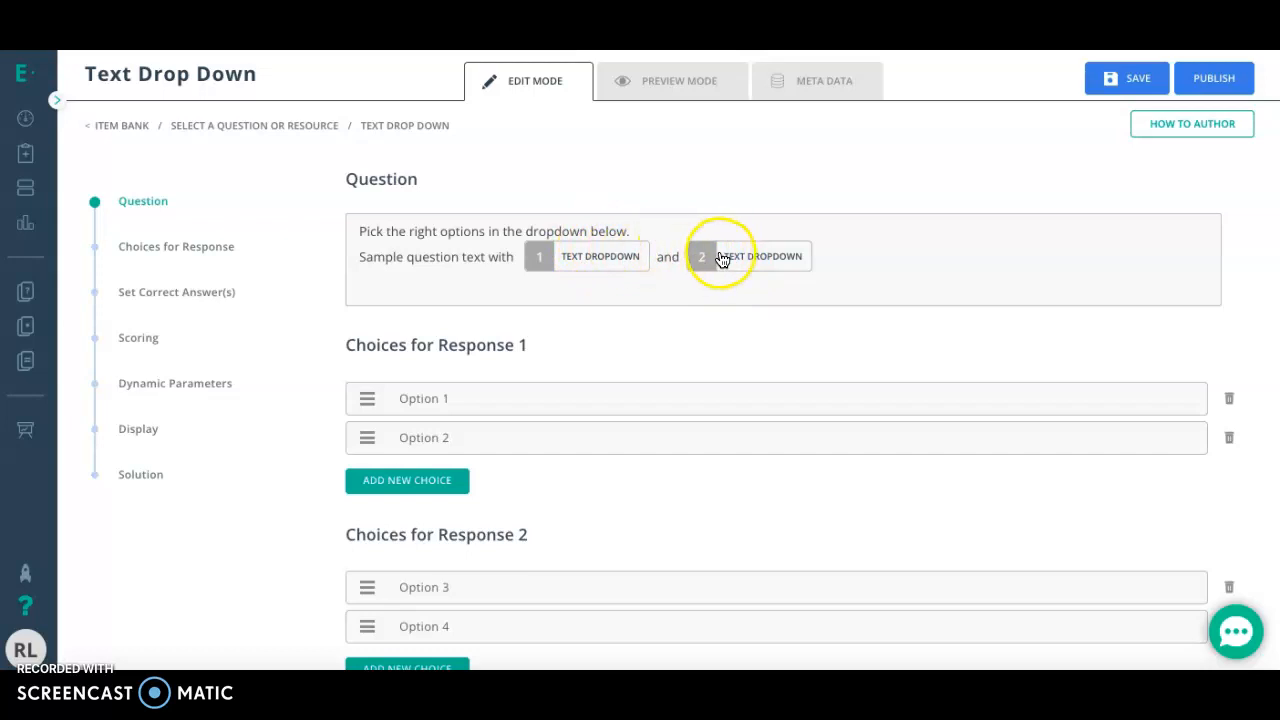
pyautogui.click(514, 256)
pyautogui.moveTo(514, 256); pyautogui.dragTo(351, 229)
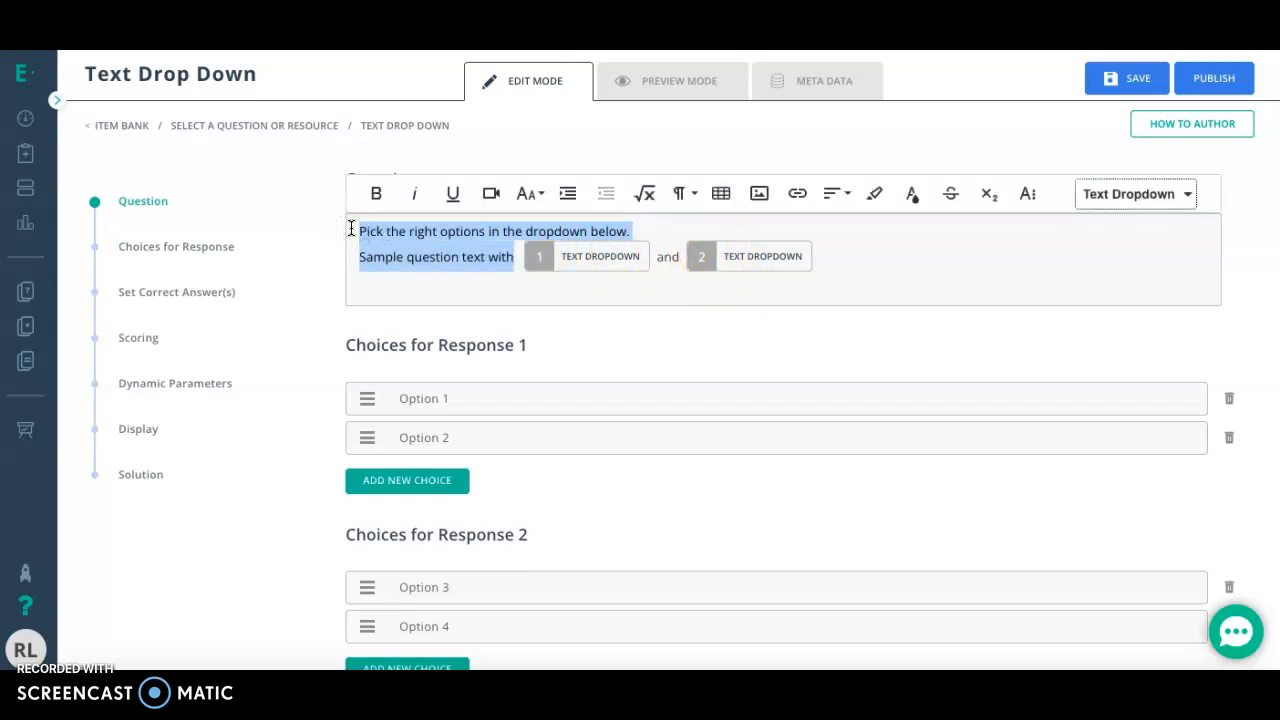
pyautogui.press('BackSpace')
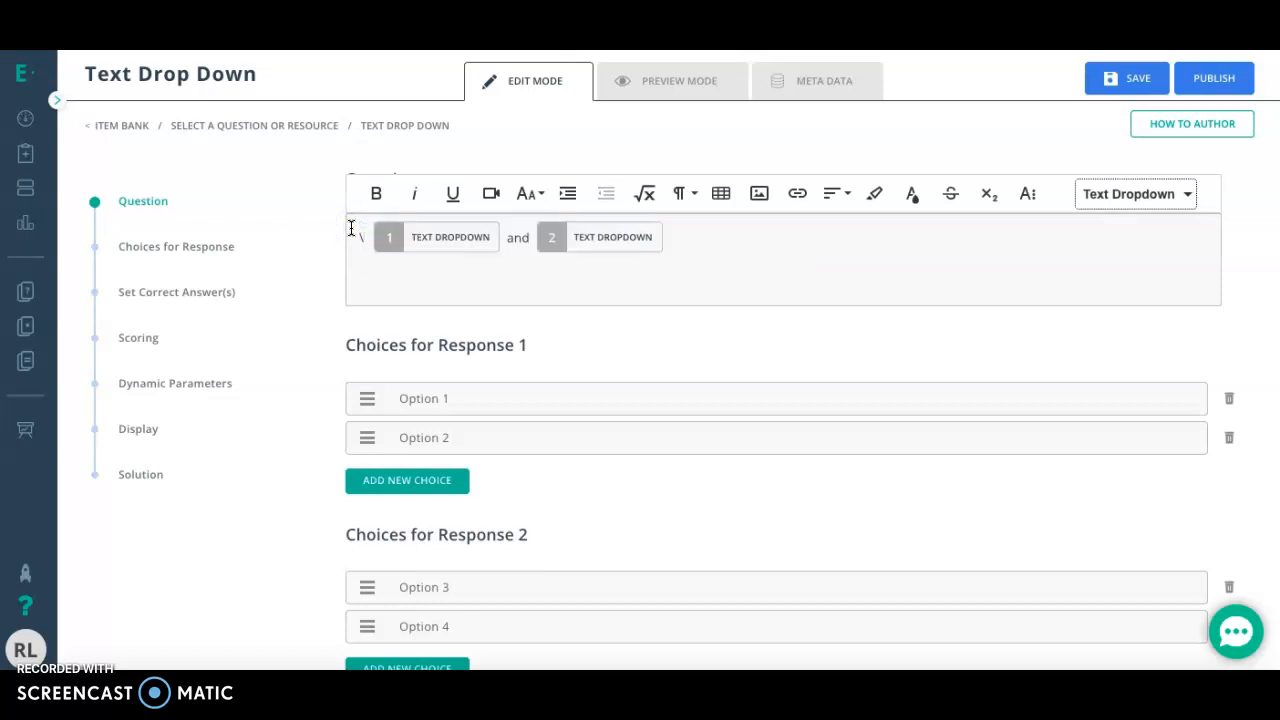
pyautogui.write('The s')
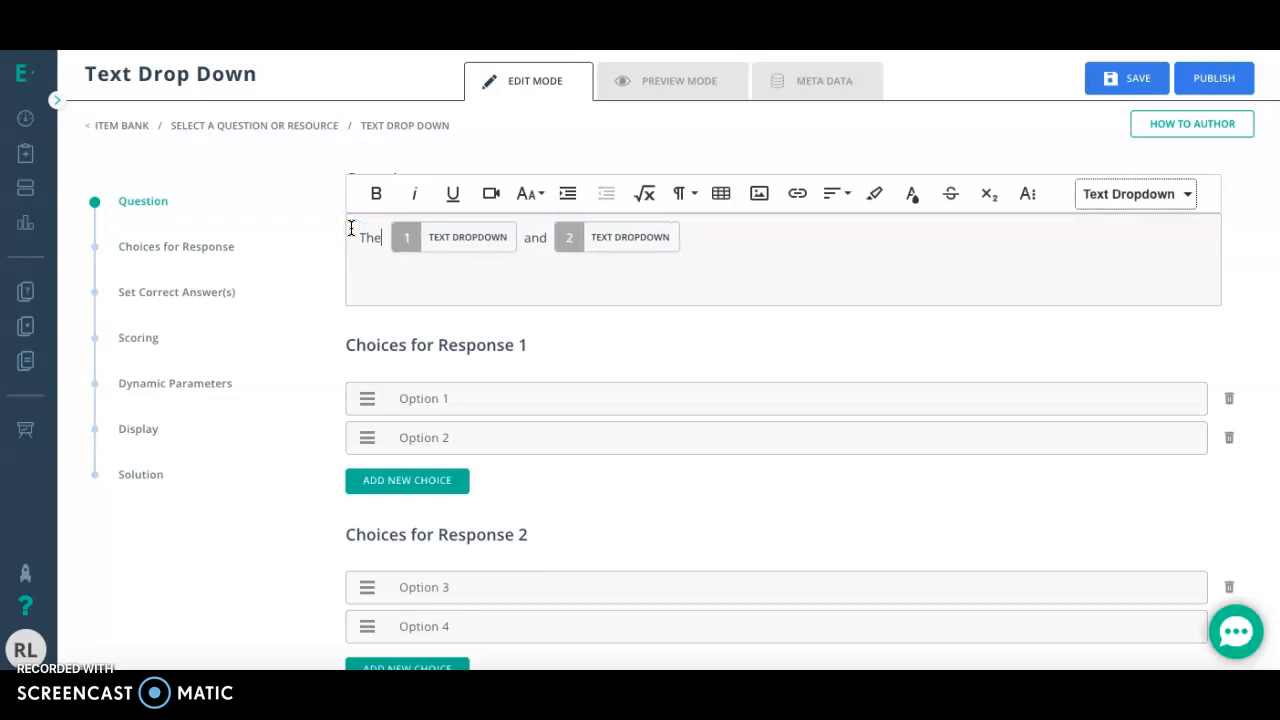
pyautogui.write('kt is')
pyautogui.press('BackSpace')
pyautogui.press('BackSpace')
pyautogui.press('BackSpace')
pyautogui.press('BackSpace')
pyautogui.write('y is')
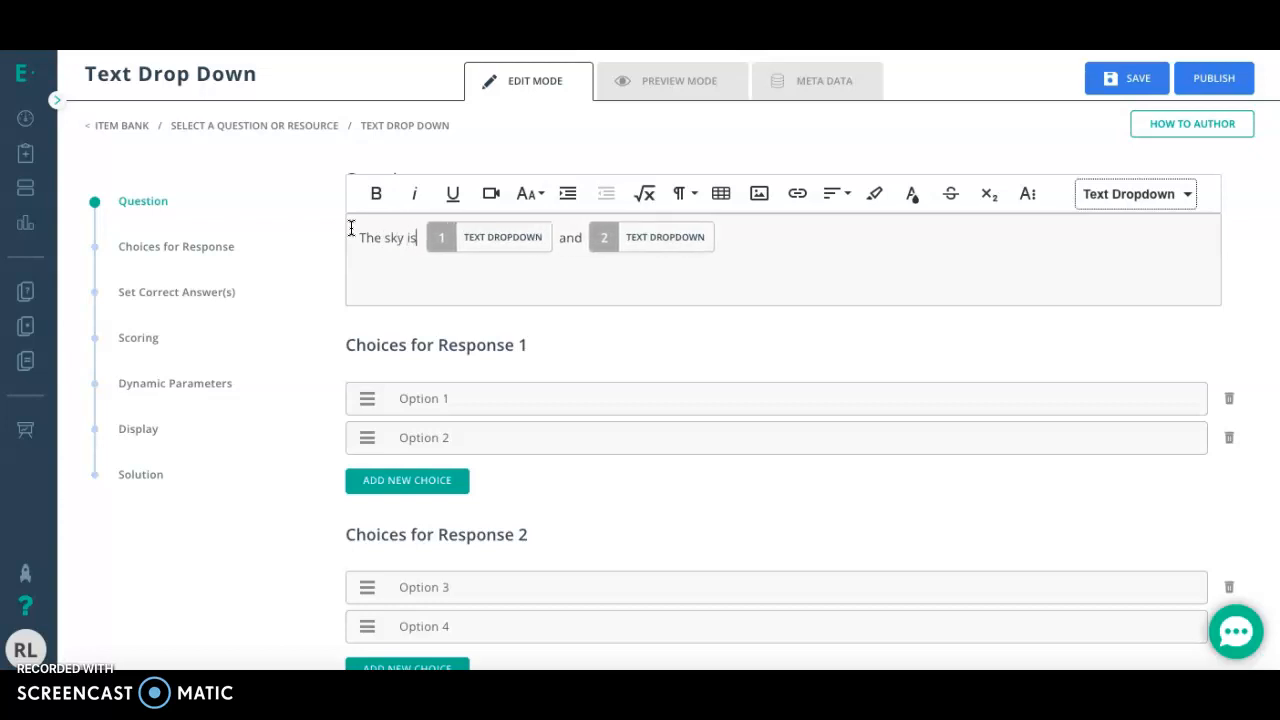
# Step: Extend the text between the two dropdowns so it reads "and the grass is"
pyautogui.click(585, 238)
pyautogui.write('the grass i')
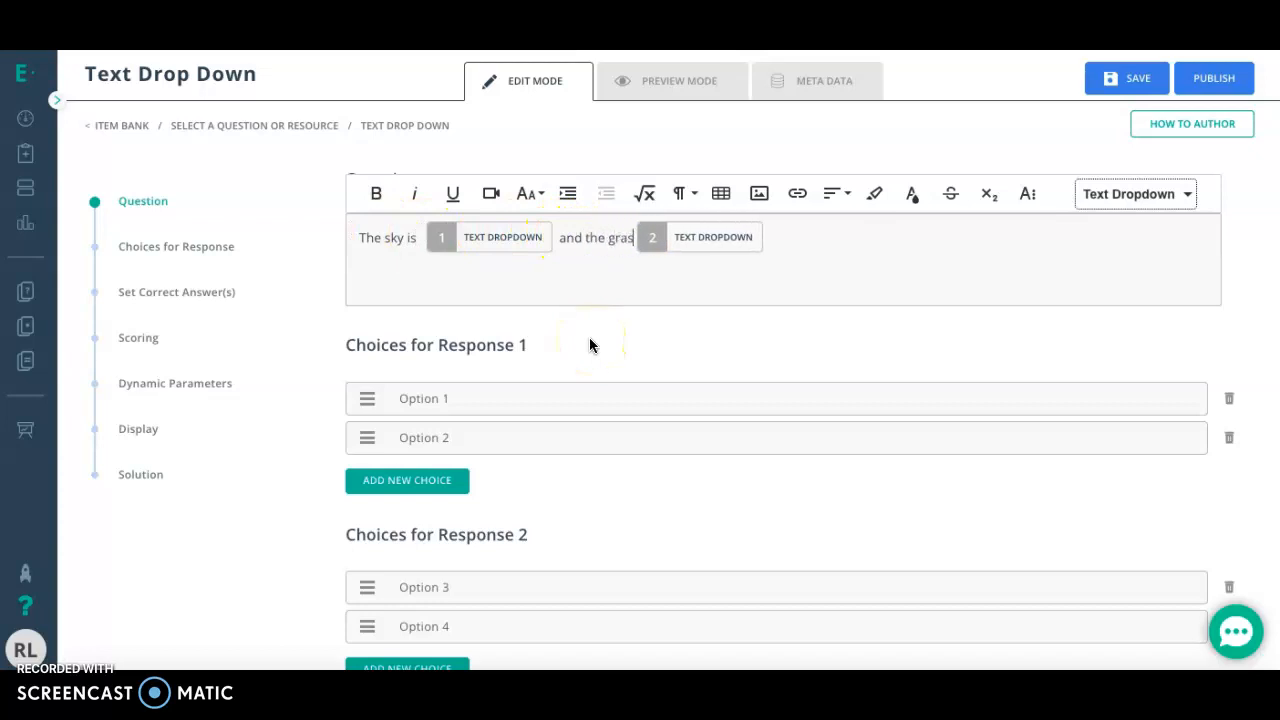
pyautogui.write('s')
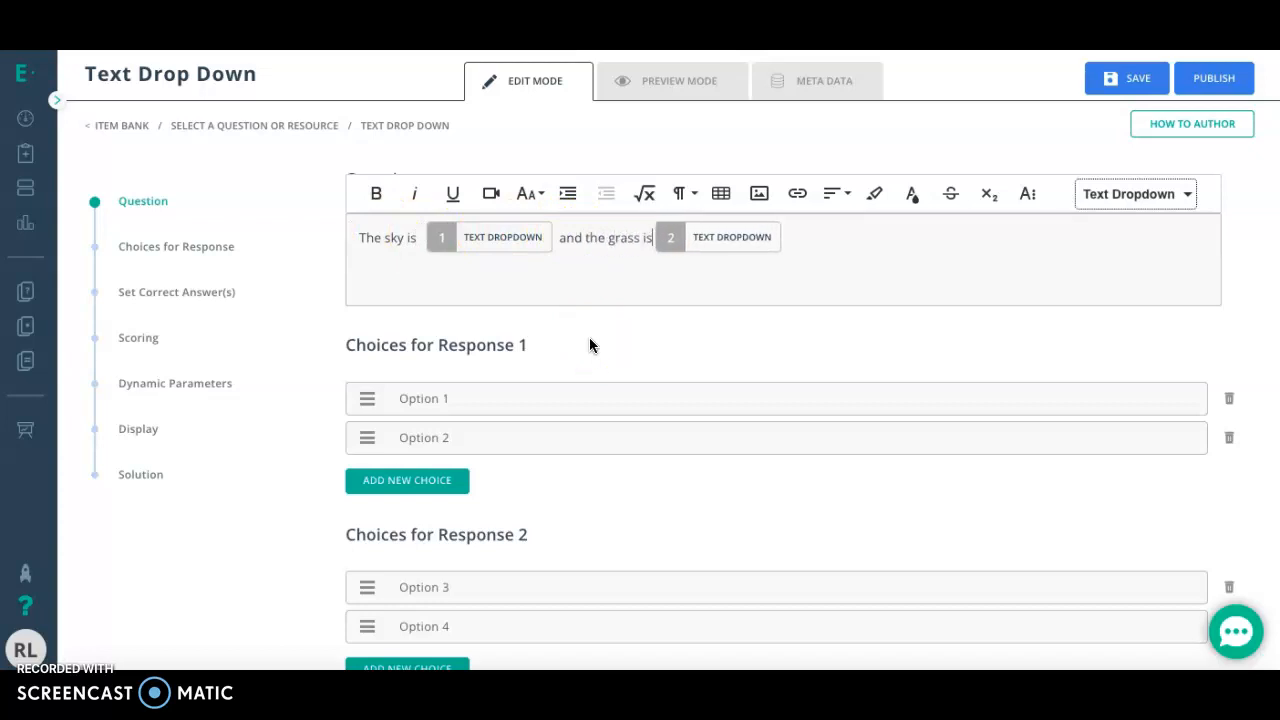
pyautogui.click(410, 253)
# Step: Insert extra text dropdowns after the second one in the question and delete them again
pyautogui.click(849, 234)
pyautogui.click(1133, 200)
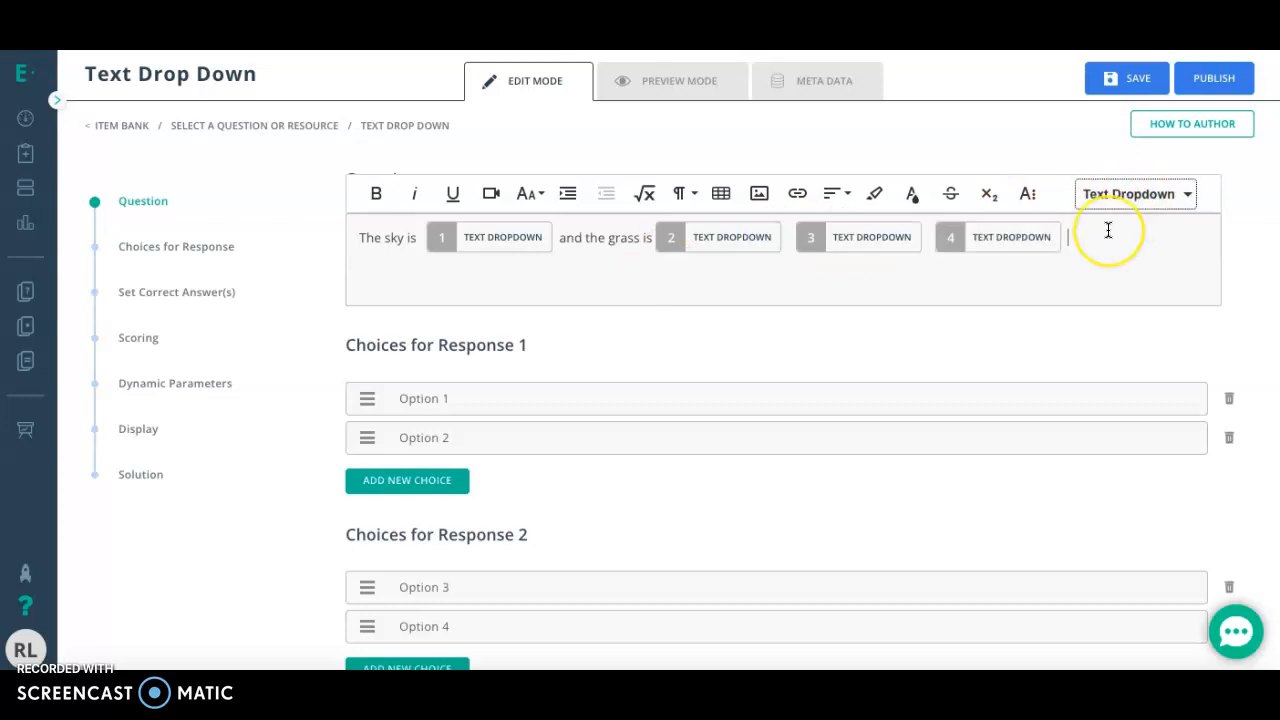
pyautogui.press('BackSpace')
pyautogui.press('BackSpace')
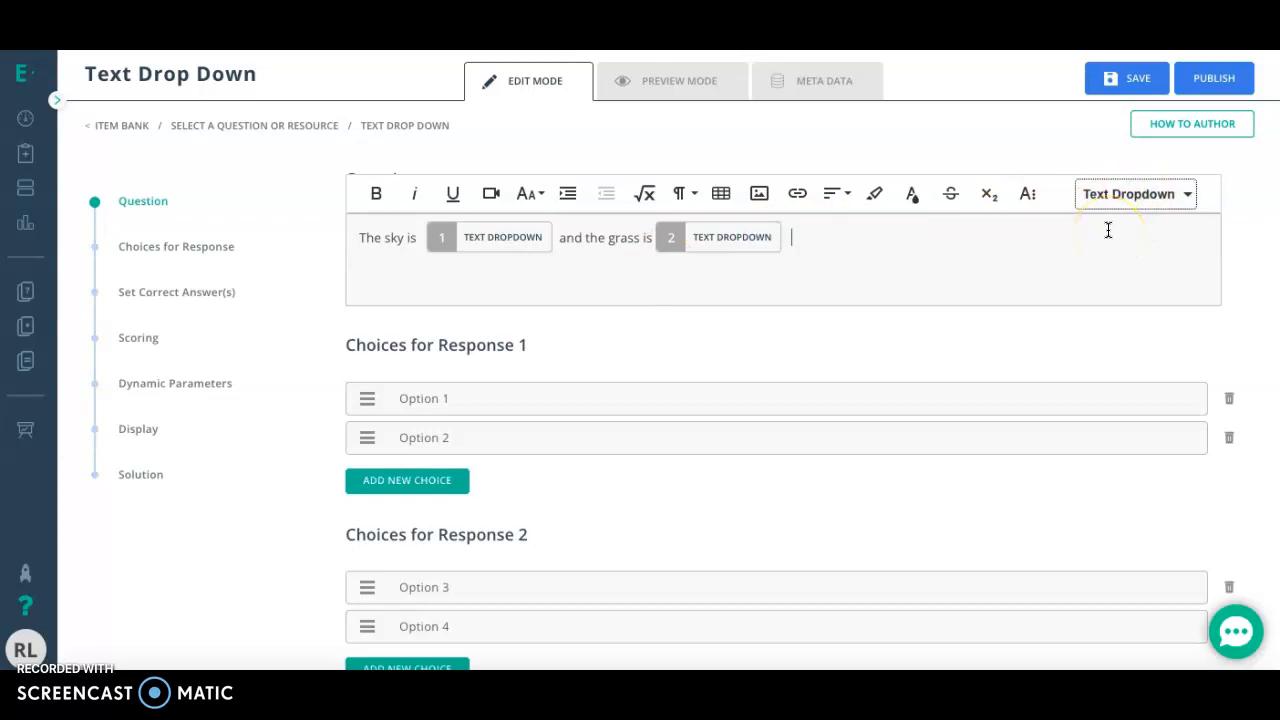
pyautogui.click(1192, 197)
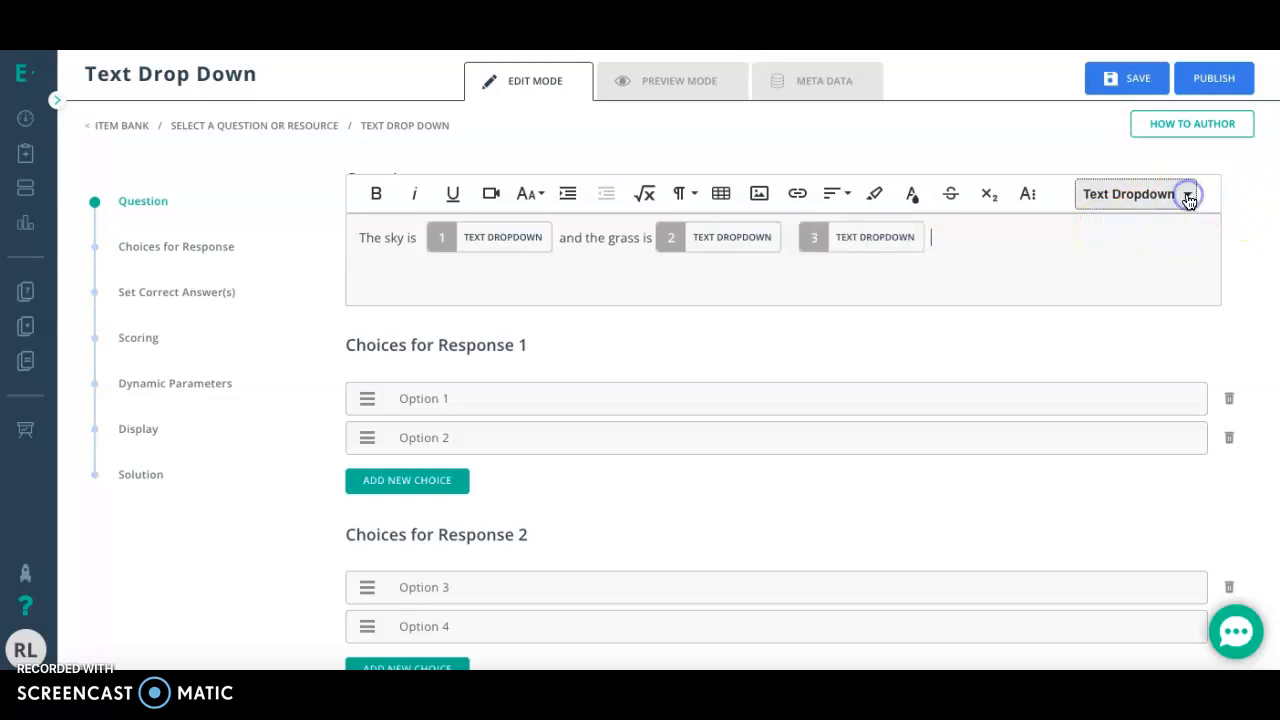
pyautogui.click(1194, 197)
pyautogui.click(1120, 237)
pyautogui.press('BackSpace')
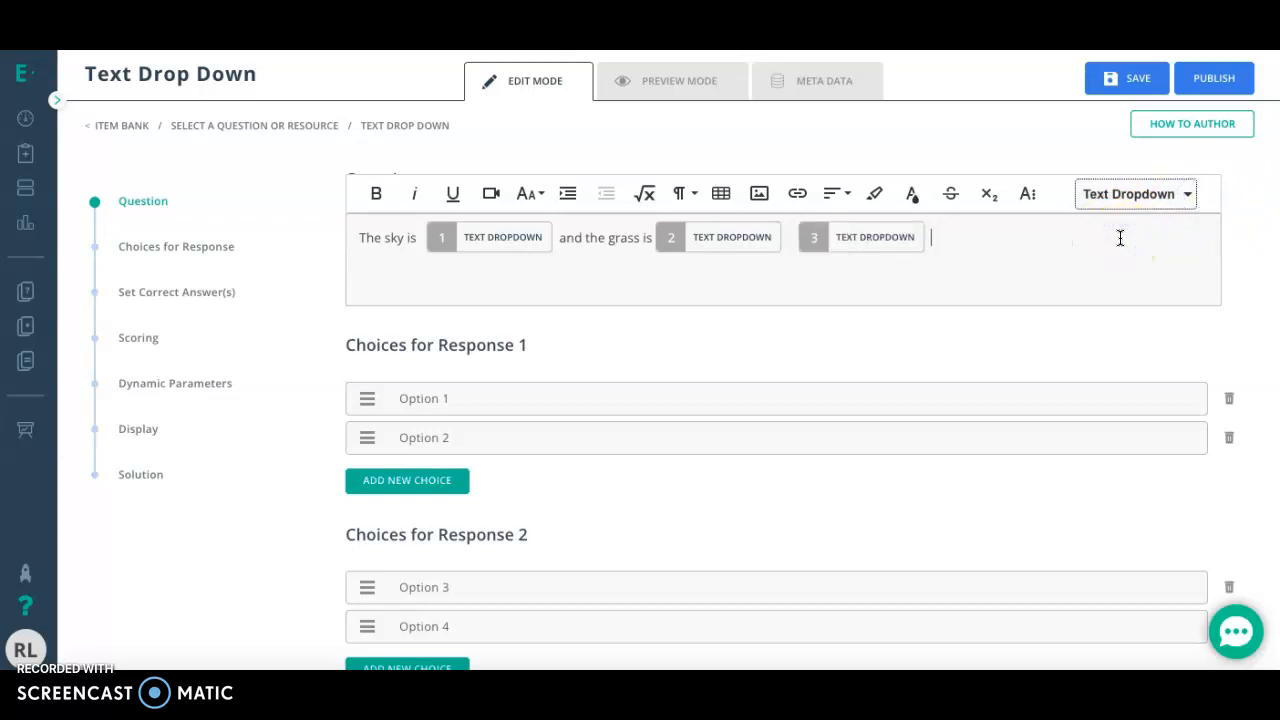
pyautogui.press('BackSpace')
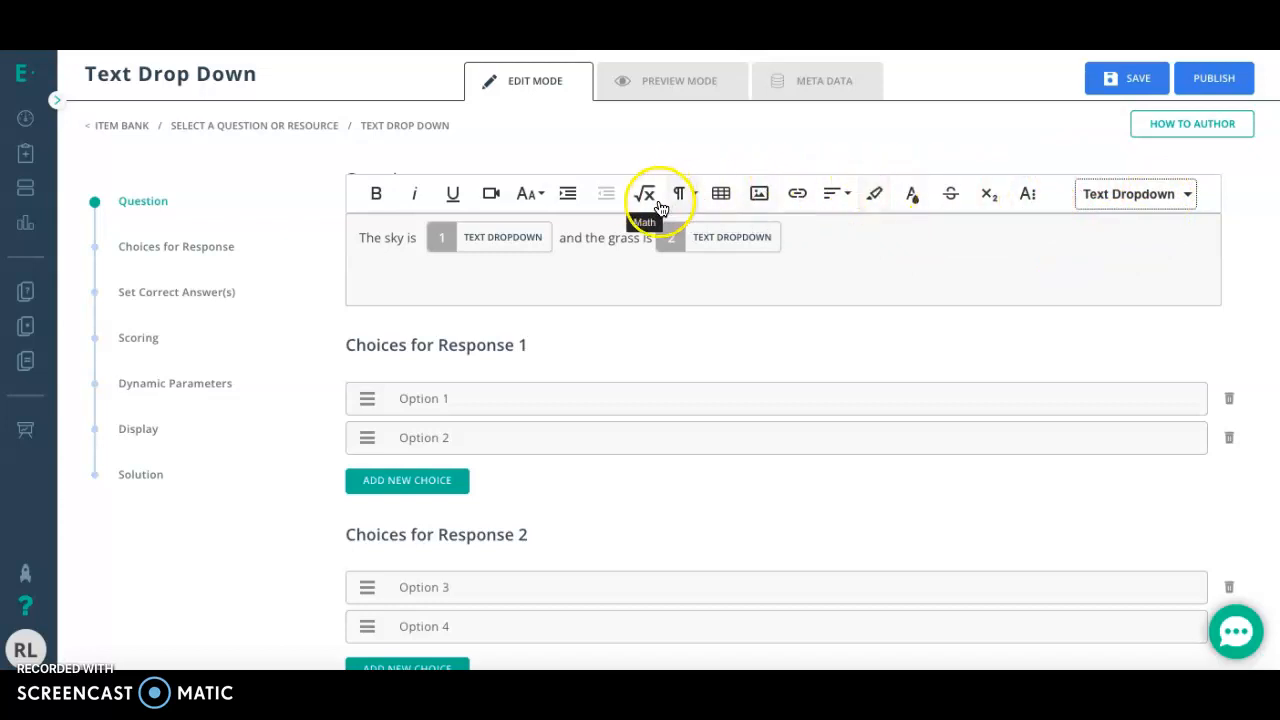
pyautogui.click(1035, 198)
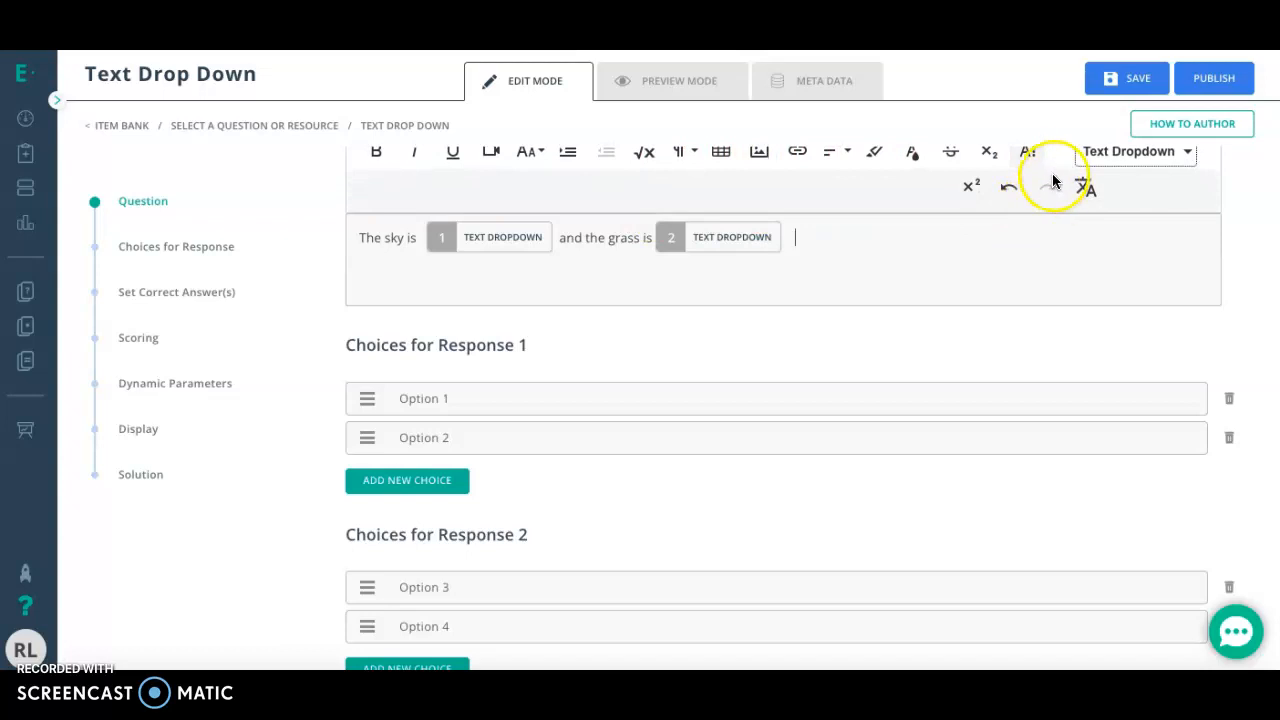
pyautogui.click(1036, 160)
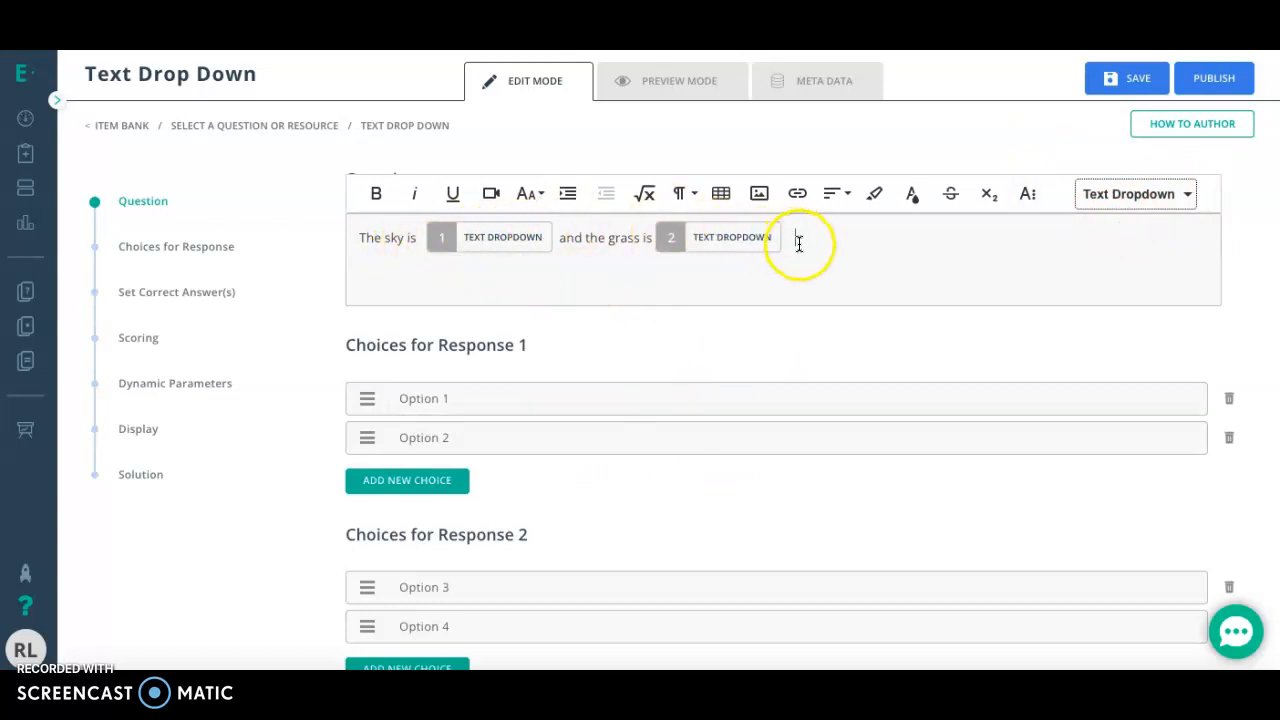
pyautogui.scroll(-2, 555, 349)
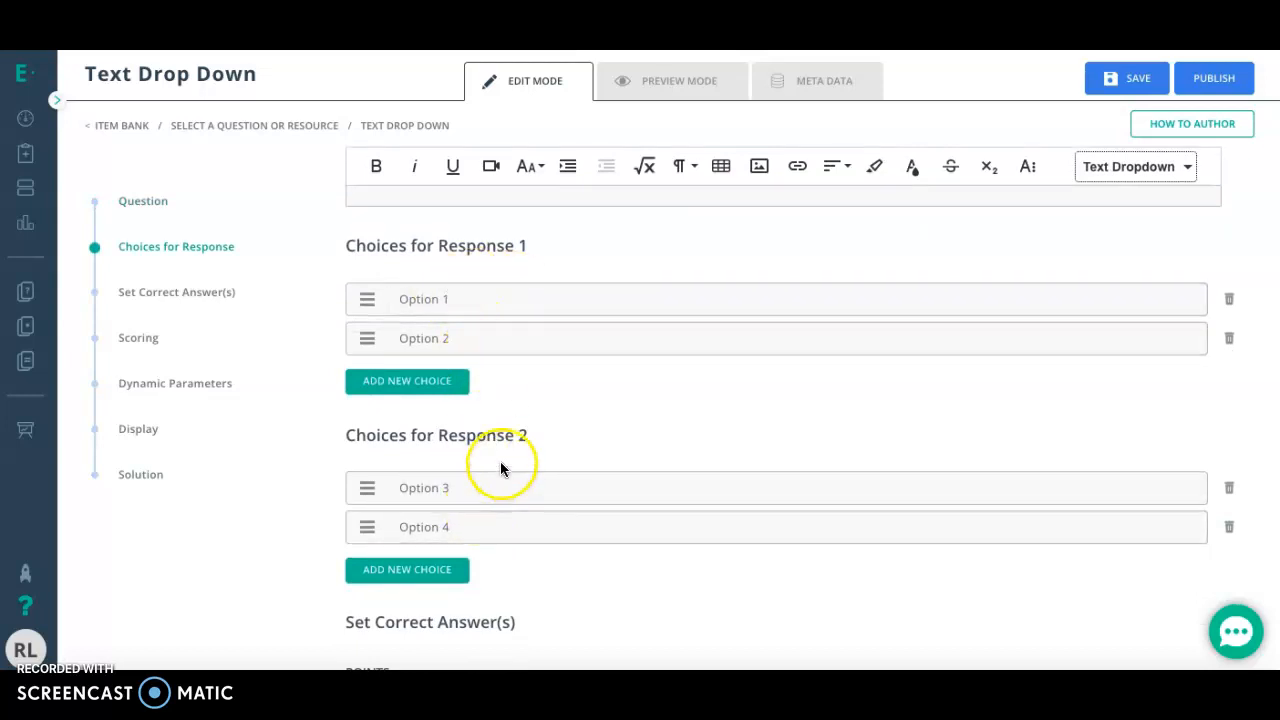
pyautogui.scroll(2, 500, 461)
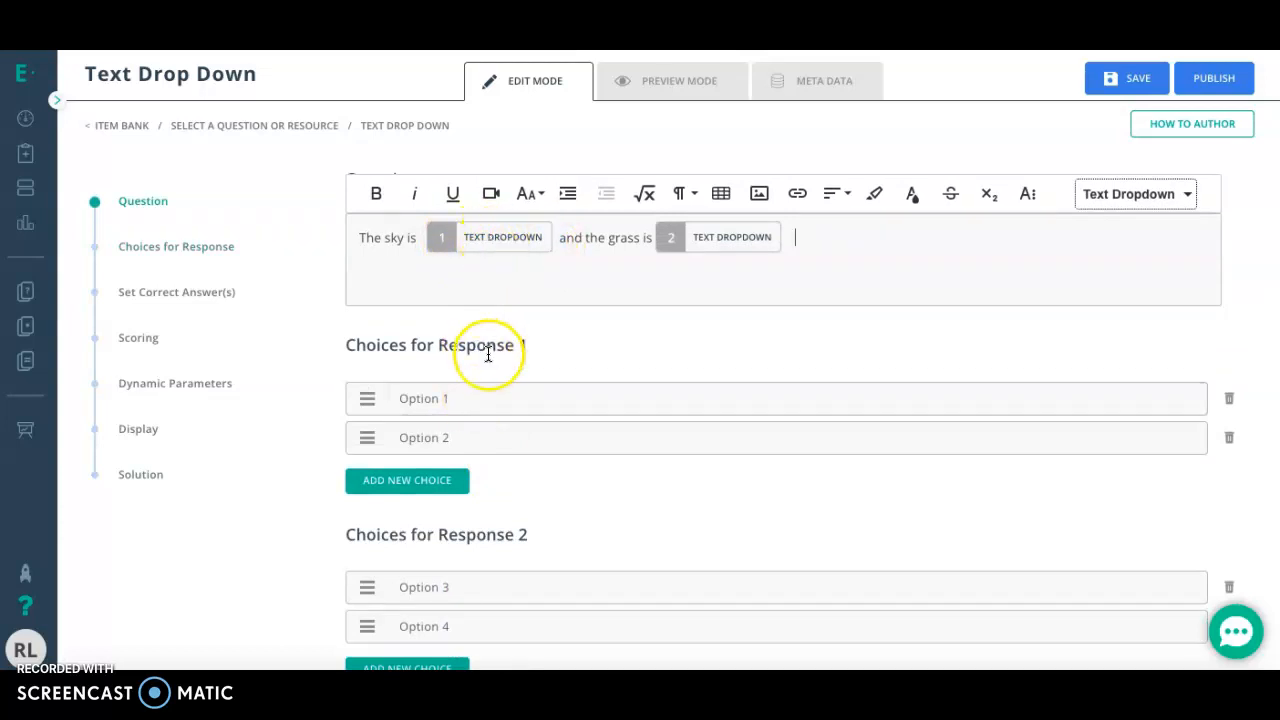
# Step: Set the two choices for Response 1 to "Blue" and "Green"
pyautogui.click(487, 398)
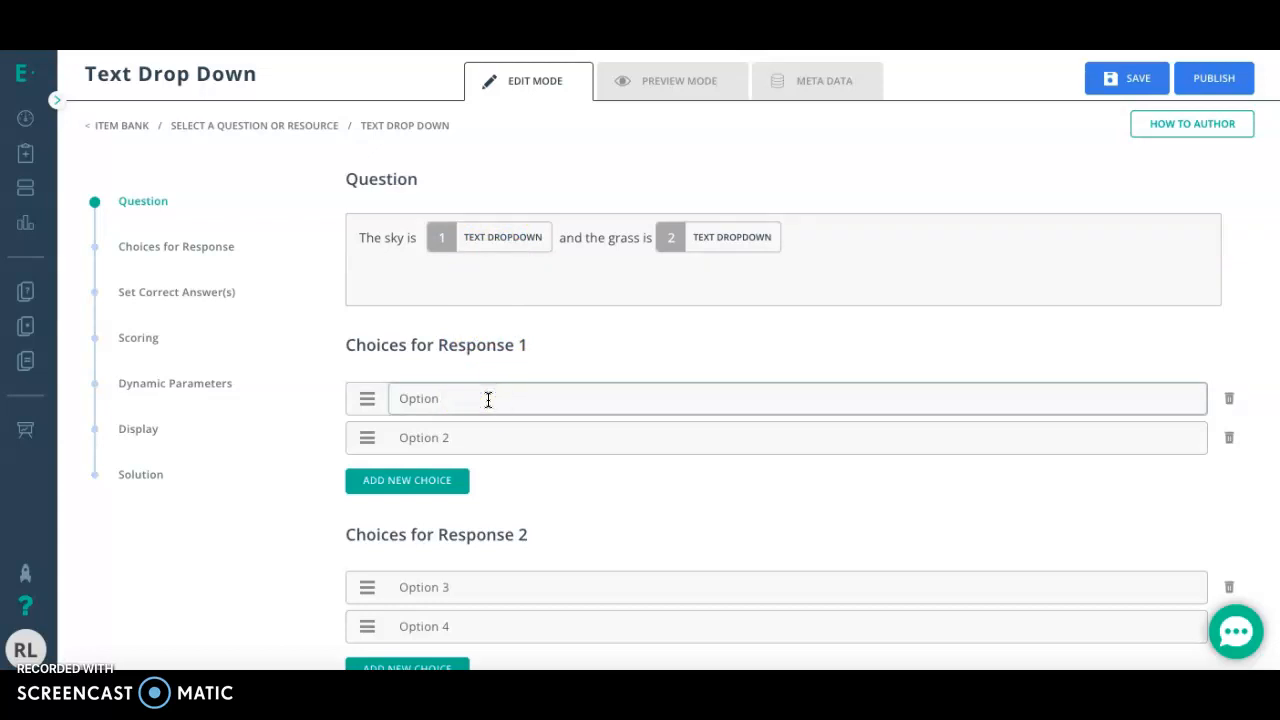
pyautogui.write('Blue')
pyautogui.click(497, 452)
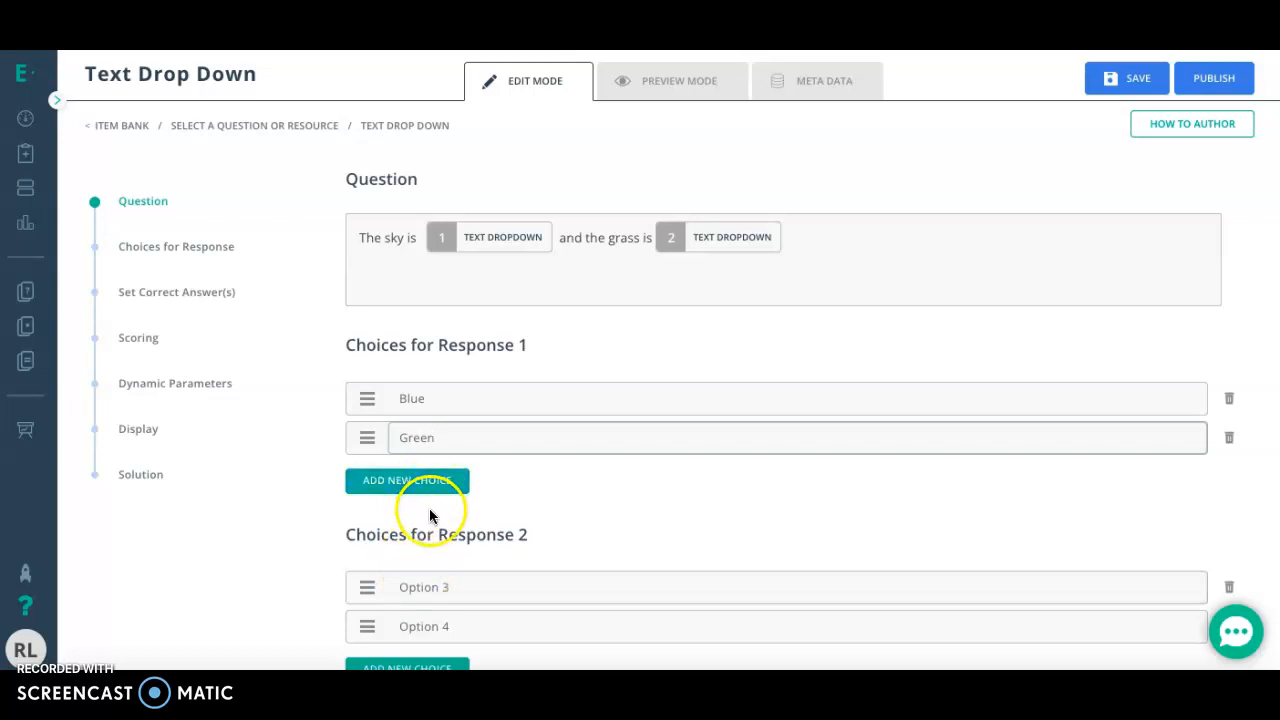
# Step: Set the two choices for Response 2 to "Blue" and "Green"
pyautogui.scroll(-1, 486, 514)
pyautogui.click(472, 550)
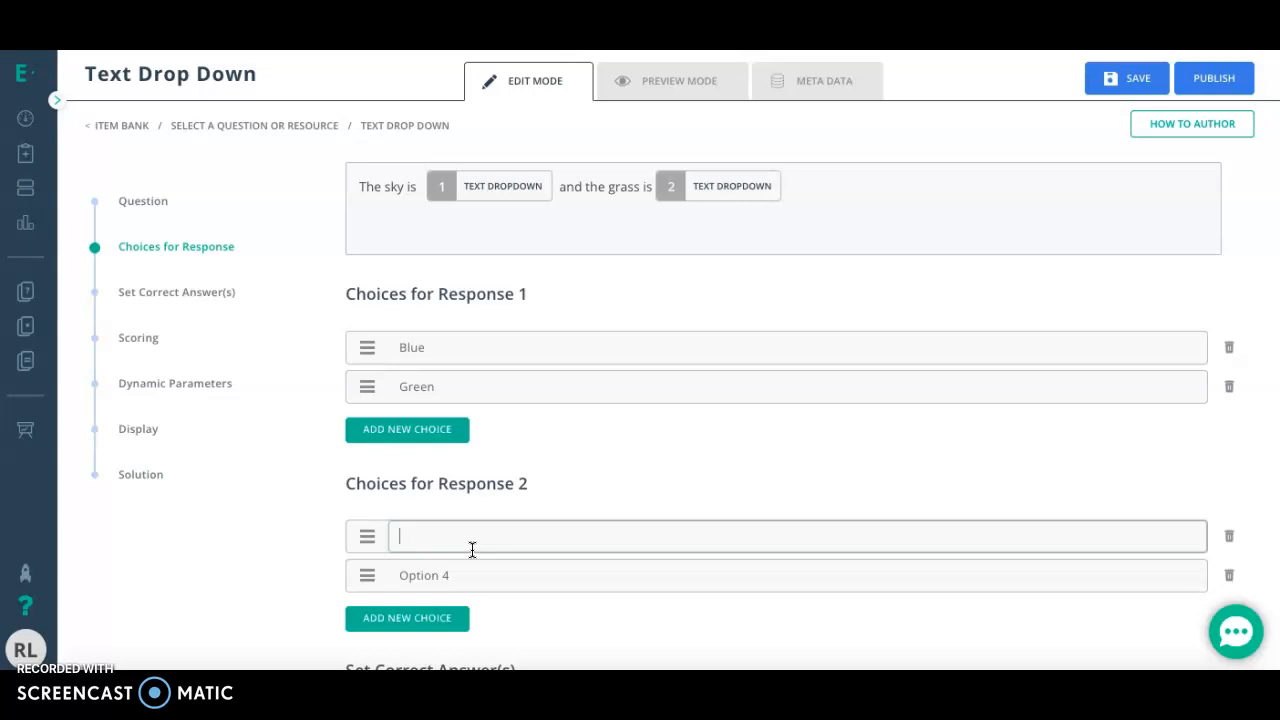
pyautogui.click(500, 573)
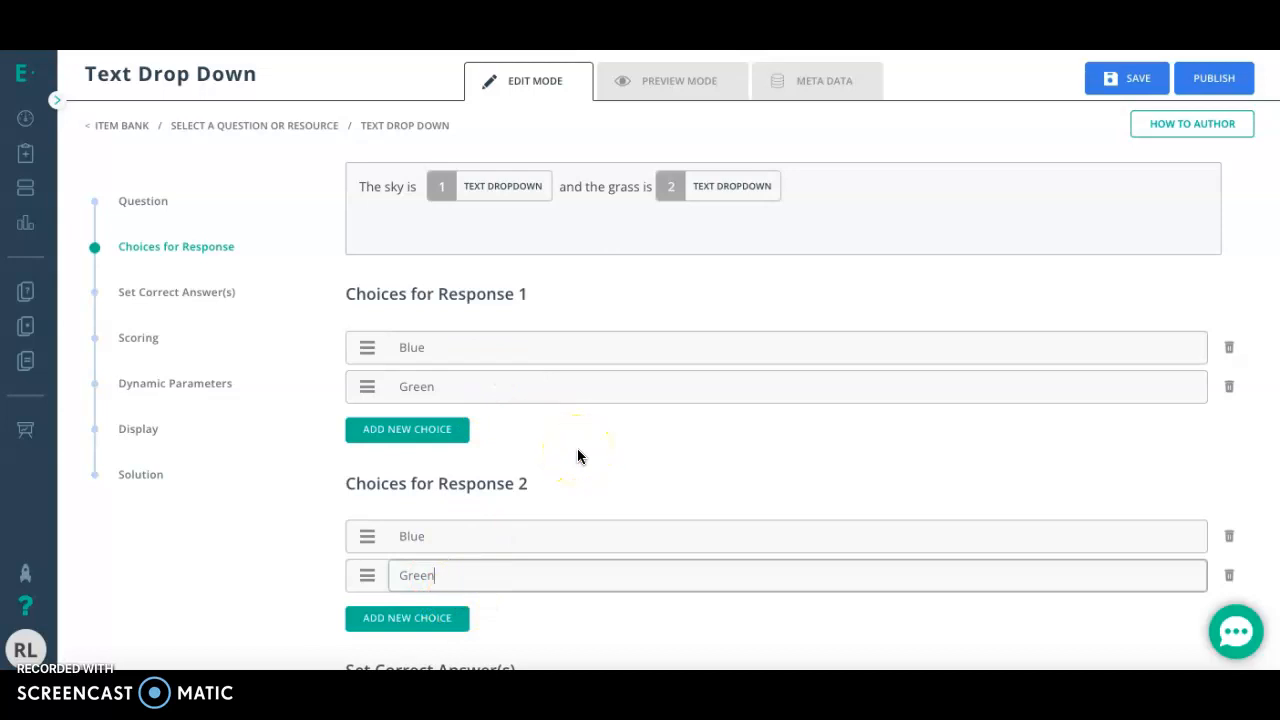
pyautogui.scroll(-5, 577, 456)
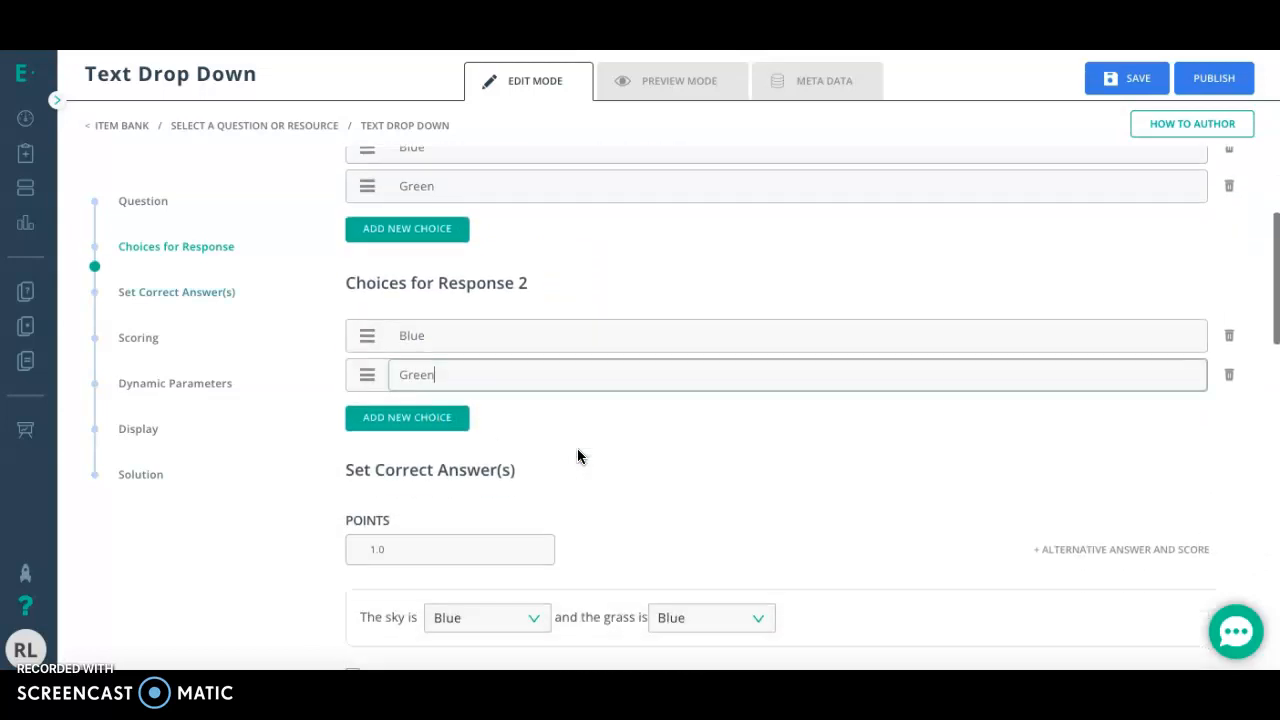
# Step: Set the points to 1 and the correct answer of the grass dropdown to Green
pyautogui.scroll(-1, 577, 456)
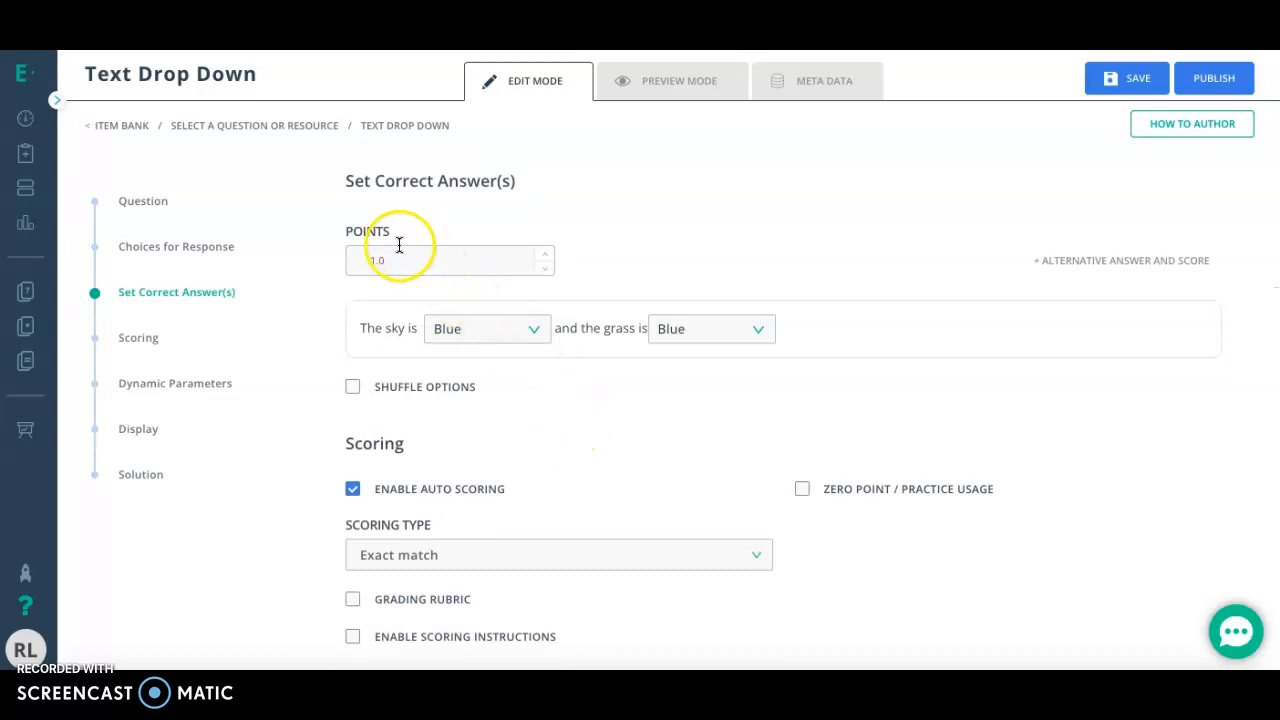
pyautogui.click(543, 259)
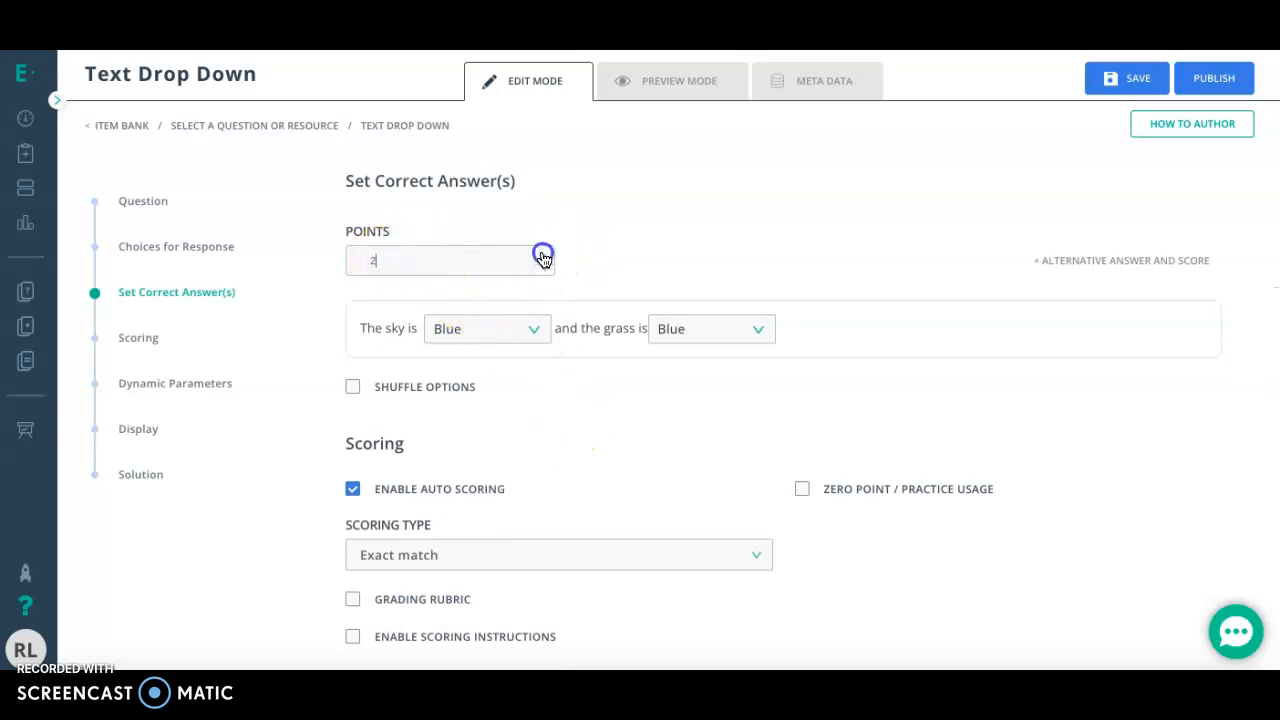
pyautogui.click(546, 268)
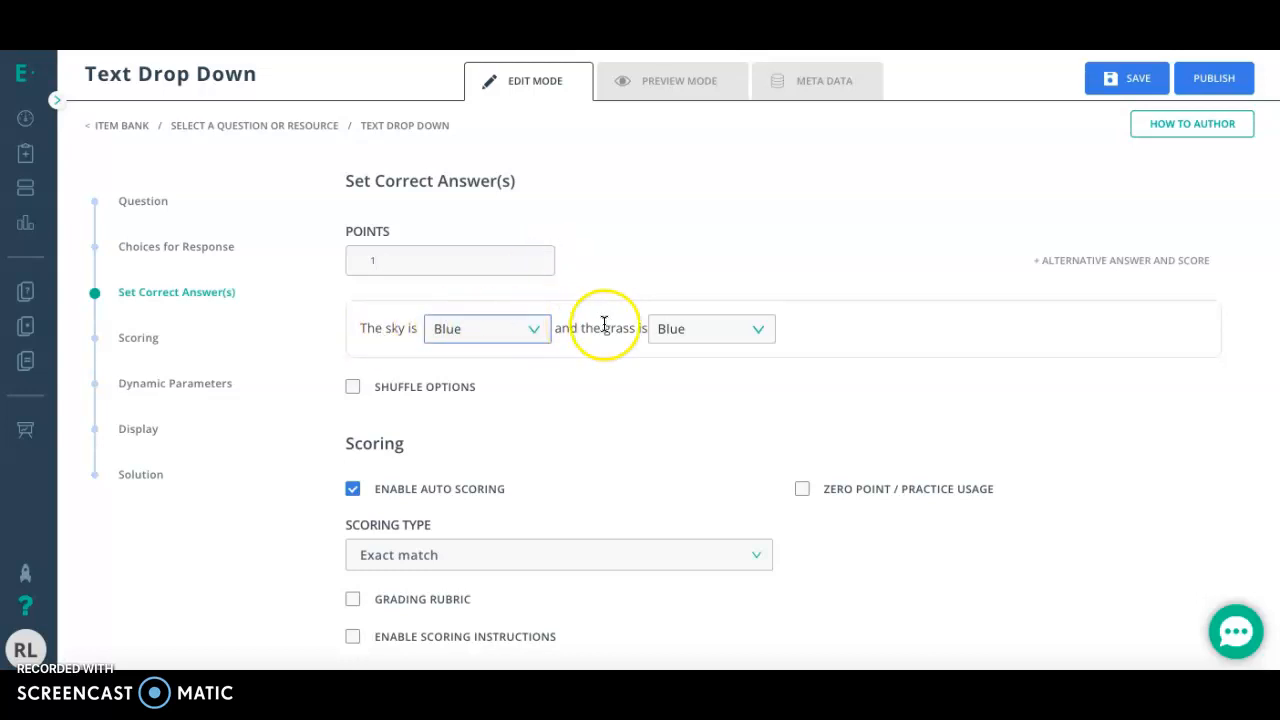
pyautogui.click(724, 328)
pyautogui.click(722, 394)
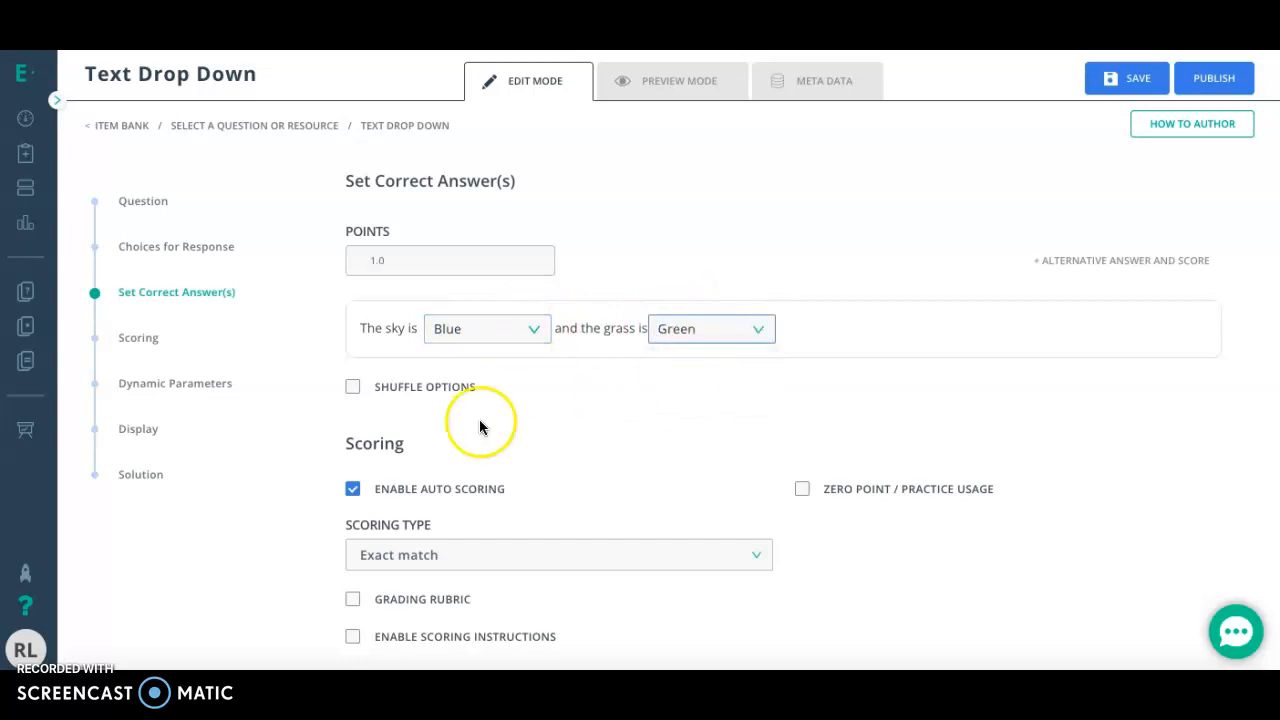
# Step: Turn on shuffling of the answer options and turn it off again
pyautogui.click(353, 387)
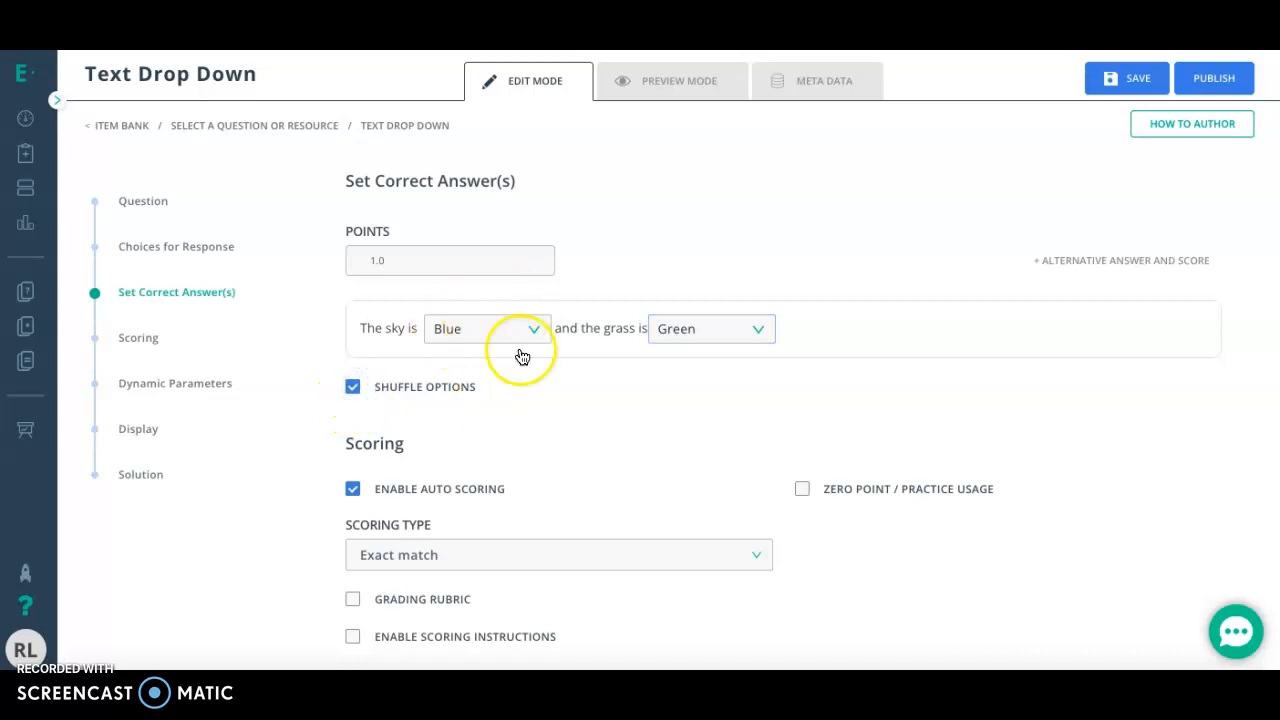
pyautogui.click(342, 386)
pyautogui.click(352, 388)
# Step: Review the question's scoring, dynamic parameters, display and solution settings
pyautogui.scroll(-4, 583, 500)
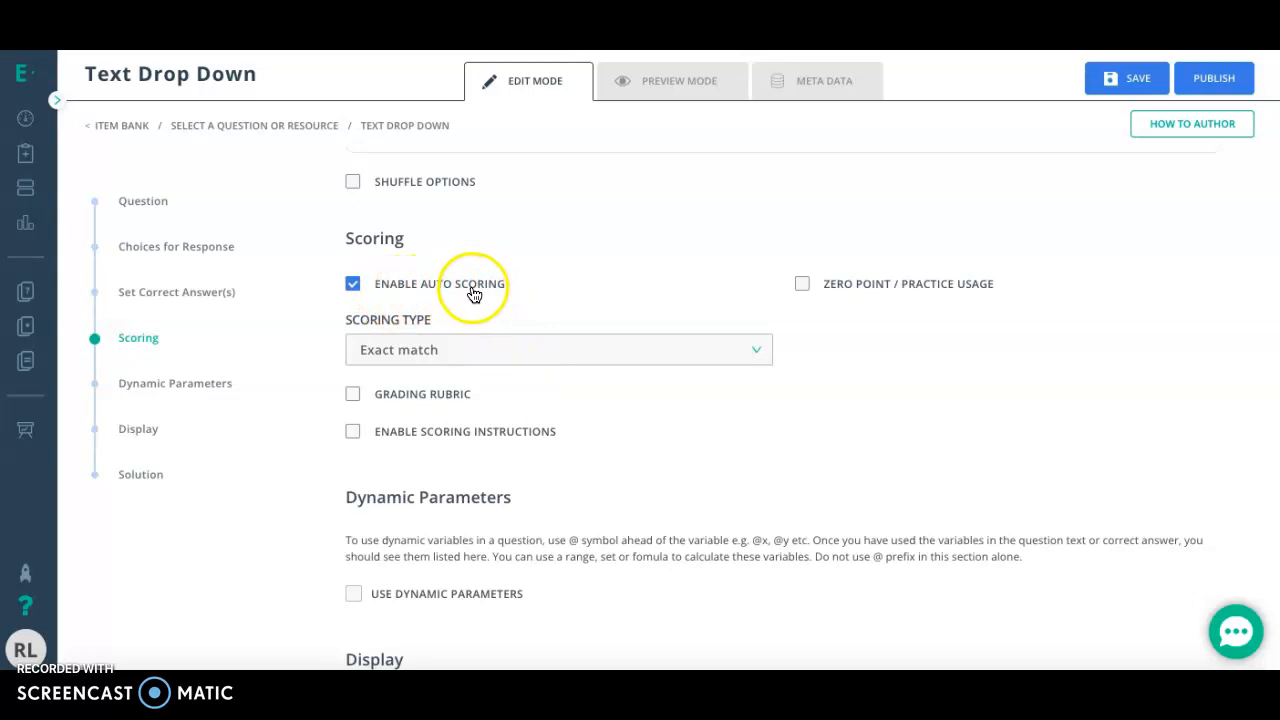
pyautogui.scroll(3, 509, 326)
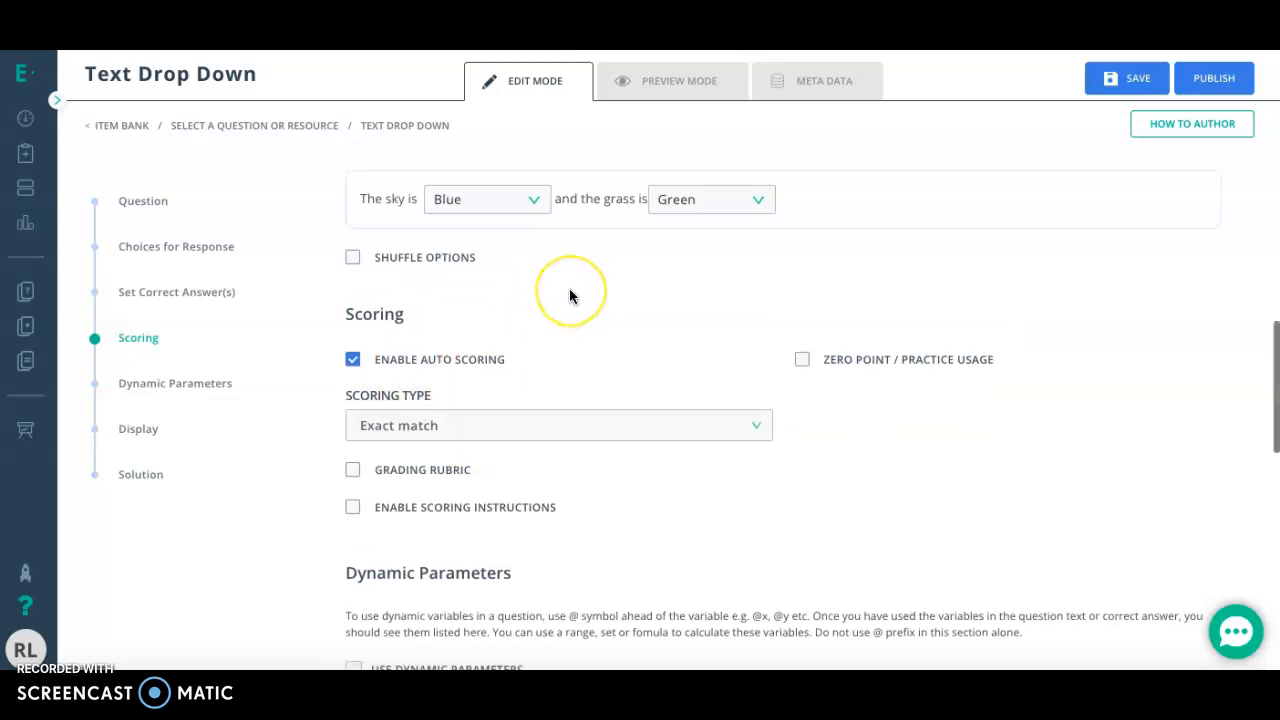
pyautogui.scroll(-2, 569, 295)
pyautogui.scroll(-3, 569, 295)
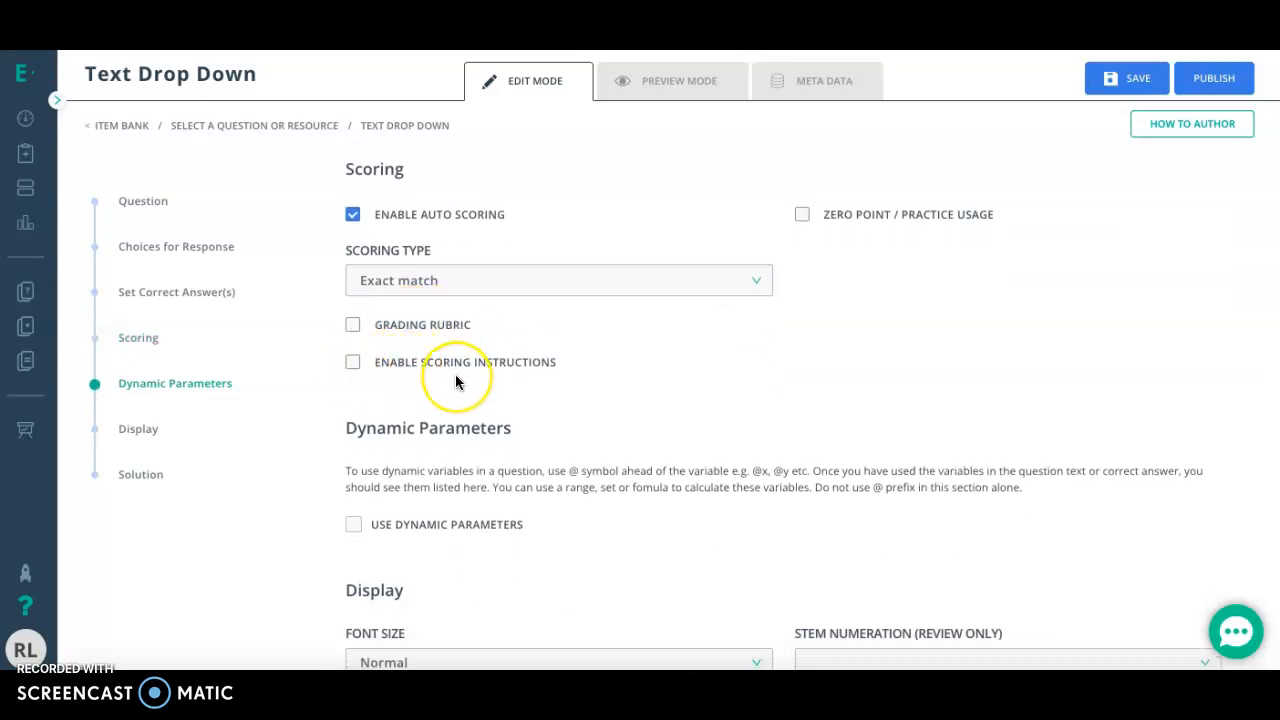
pyautogui.scroll(-2, 443, 378)
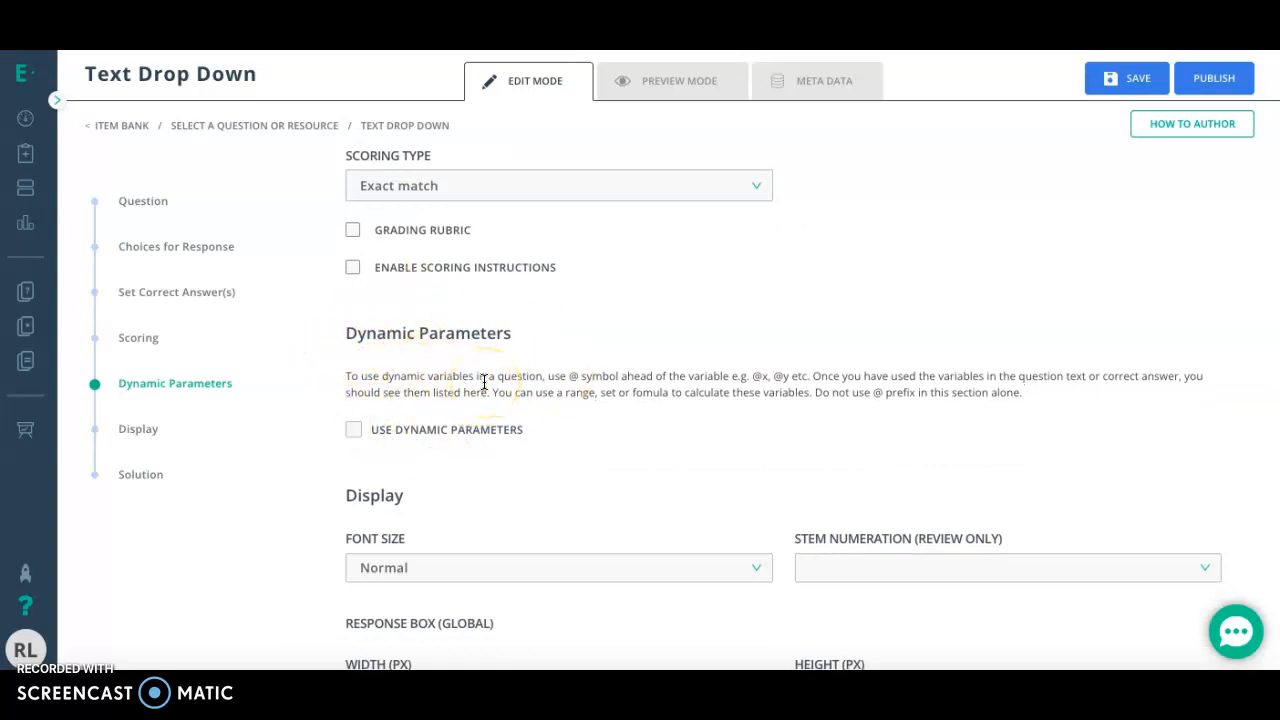
pyautogui.scroll(-4, 484, 378)
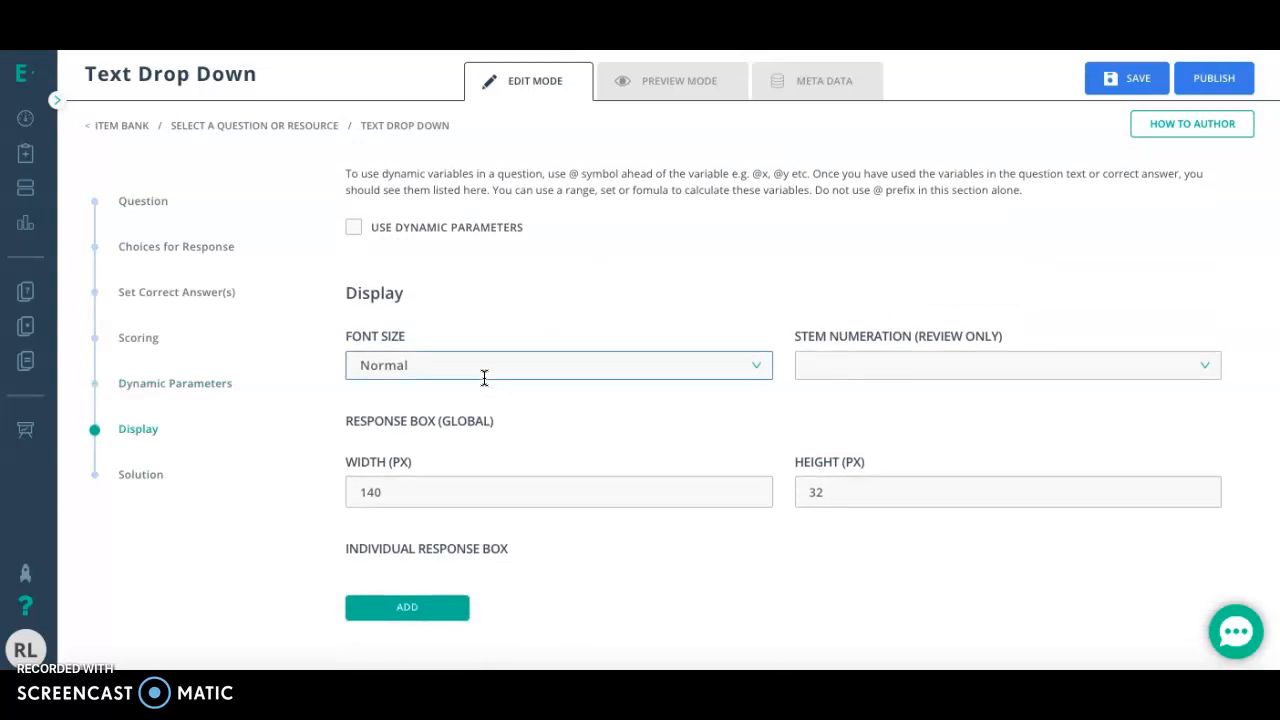
pyautogui.scroll(-4, 484, 378)
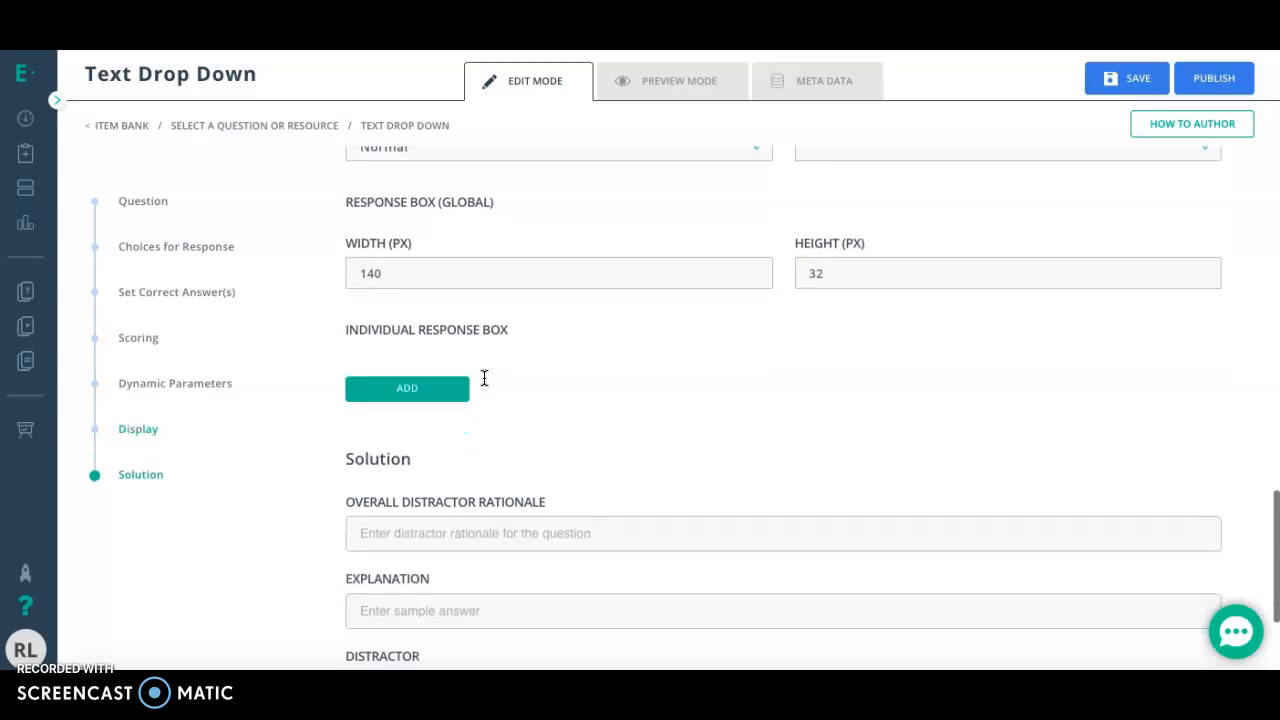
pyautogui.click(386, 389)
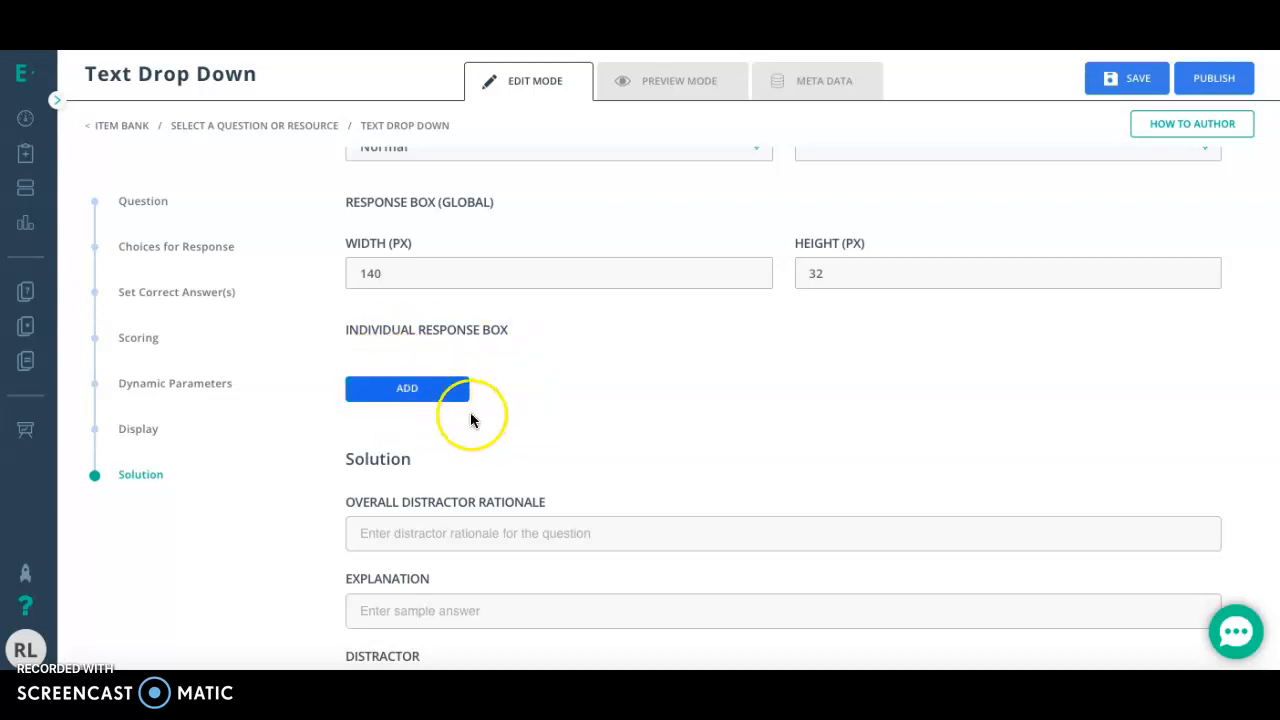
pyautogui.scroll(-2, 470, 412)
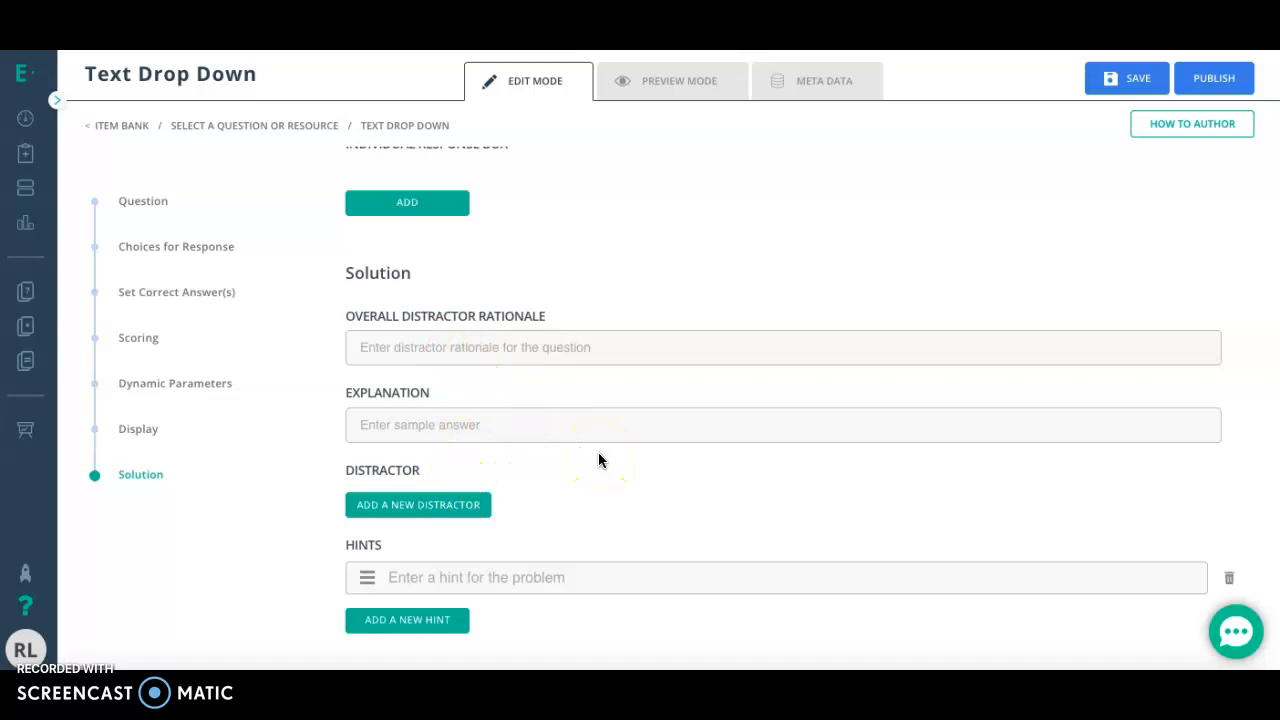
pyautogui.scroll(15, 599, 456)
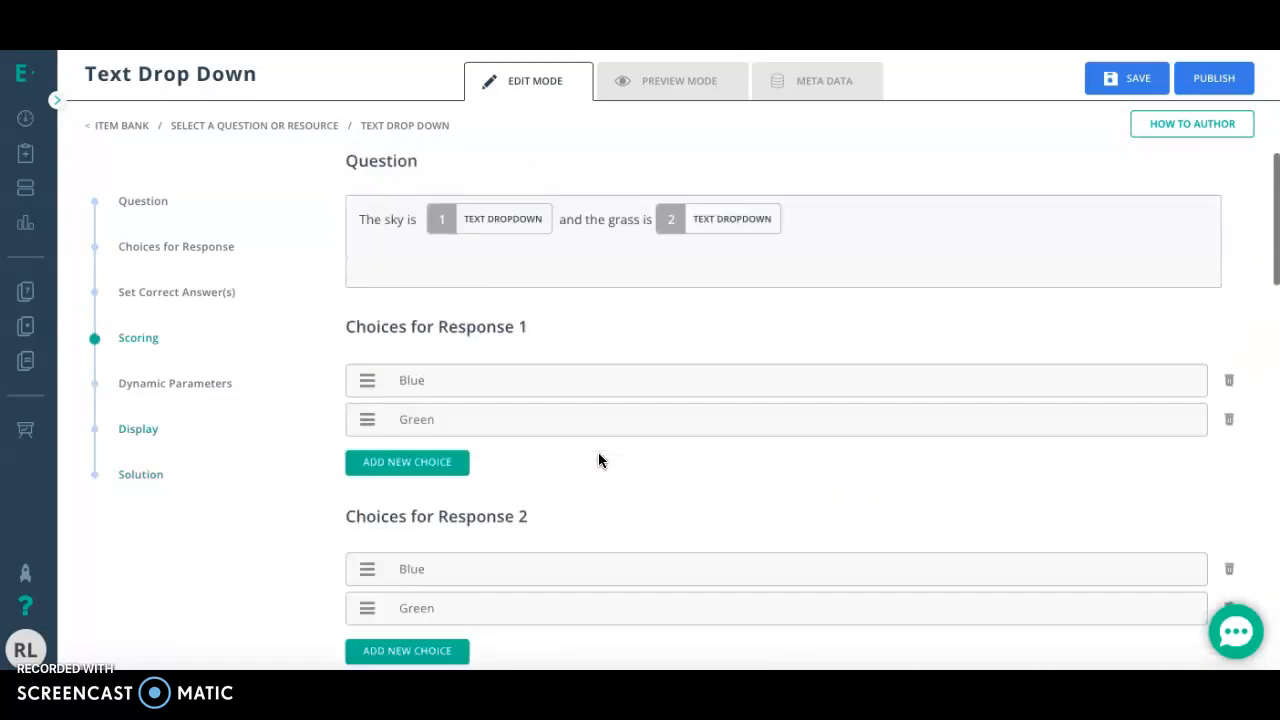
# Step: Preview the question, answer Blue for the sky and Green for the grass, and check the answer
pyautogui.click(655, 89)
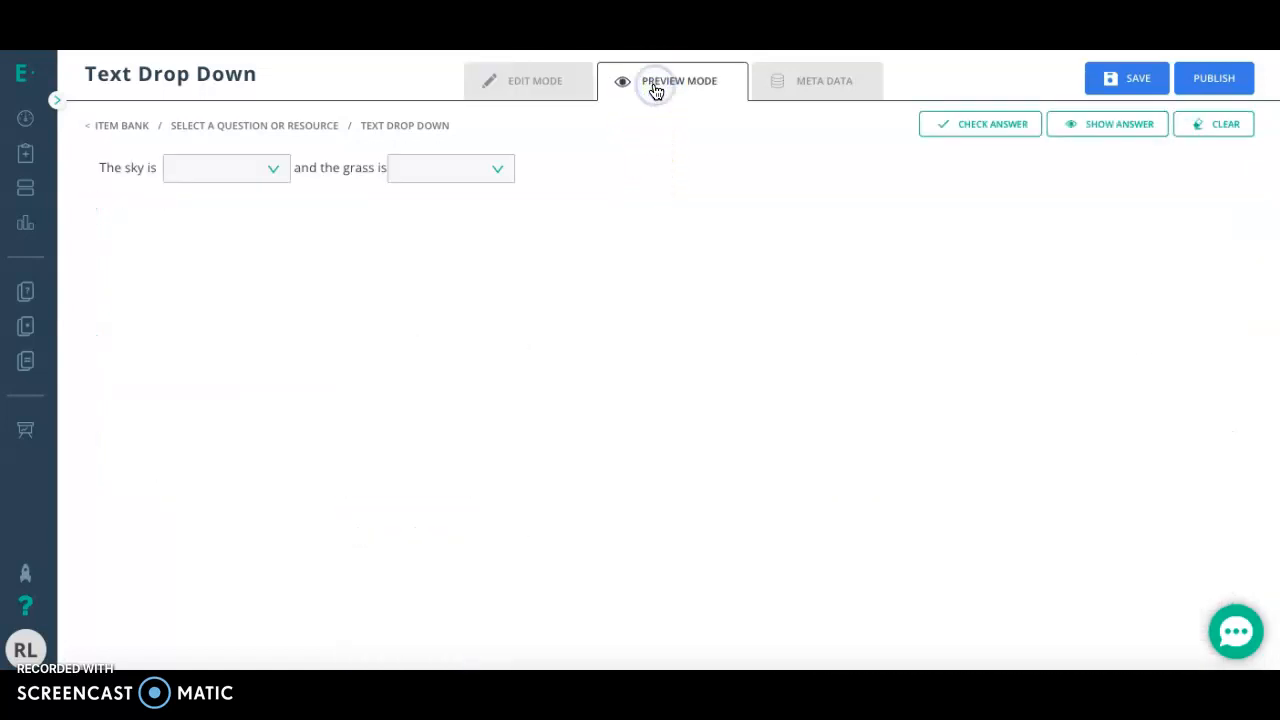
pyautogui.click(219, 173)
pyautogui.click(224, 203)
pyautogui.click(470, 165)
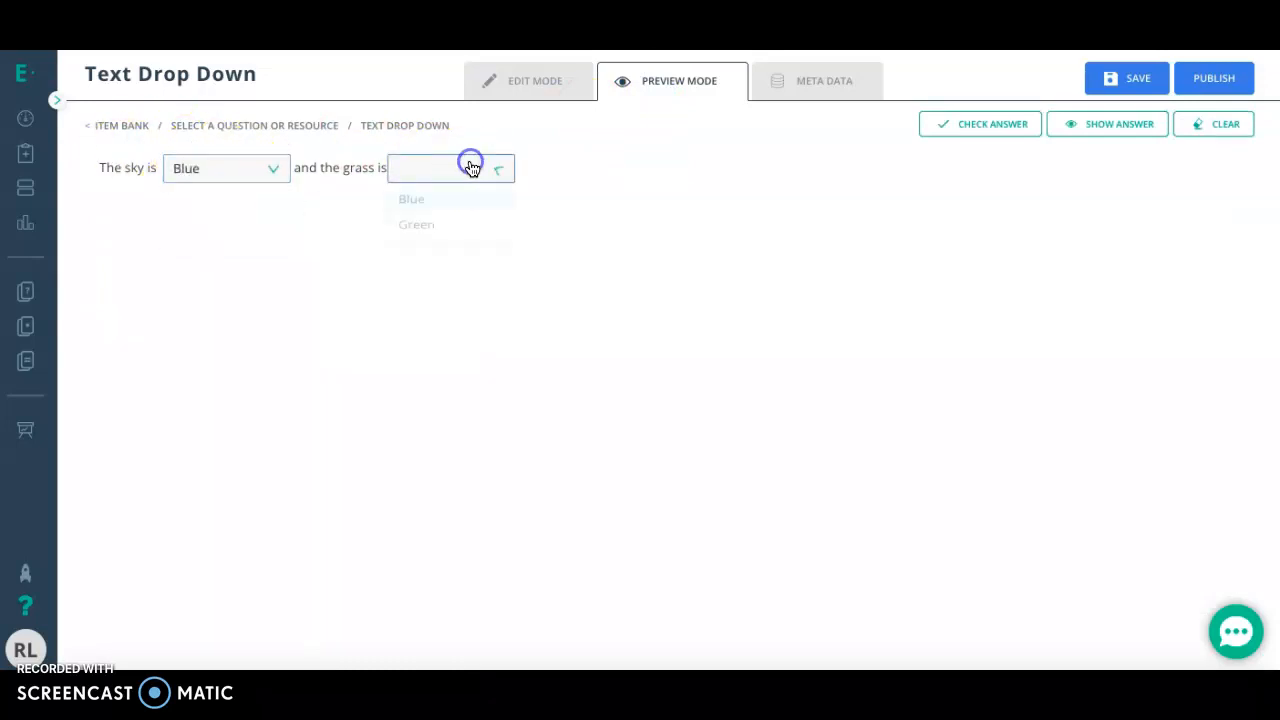
pyautogui.click(467, 240)
pyautogui.click(989, 122)
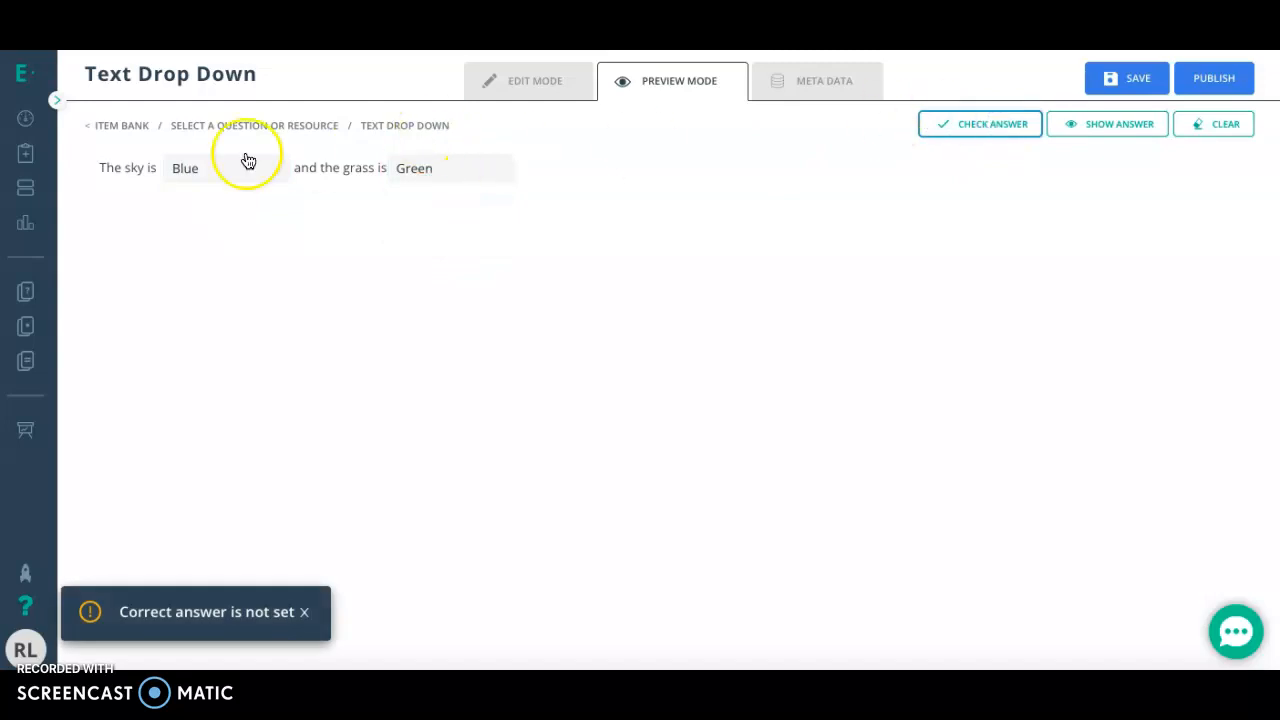
# Step: Review the correct answer settings in the question editor and show the correct answer in the preview
pyautogui.click(536, 82)
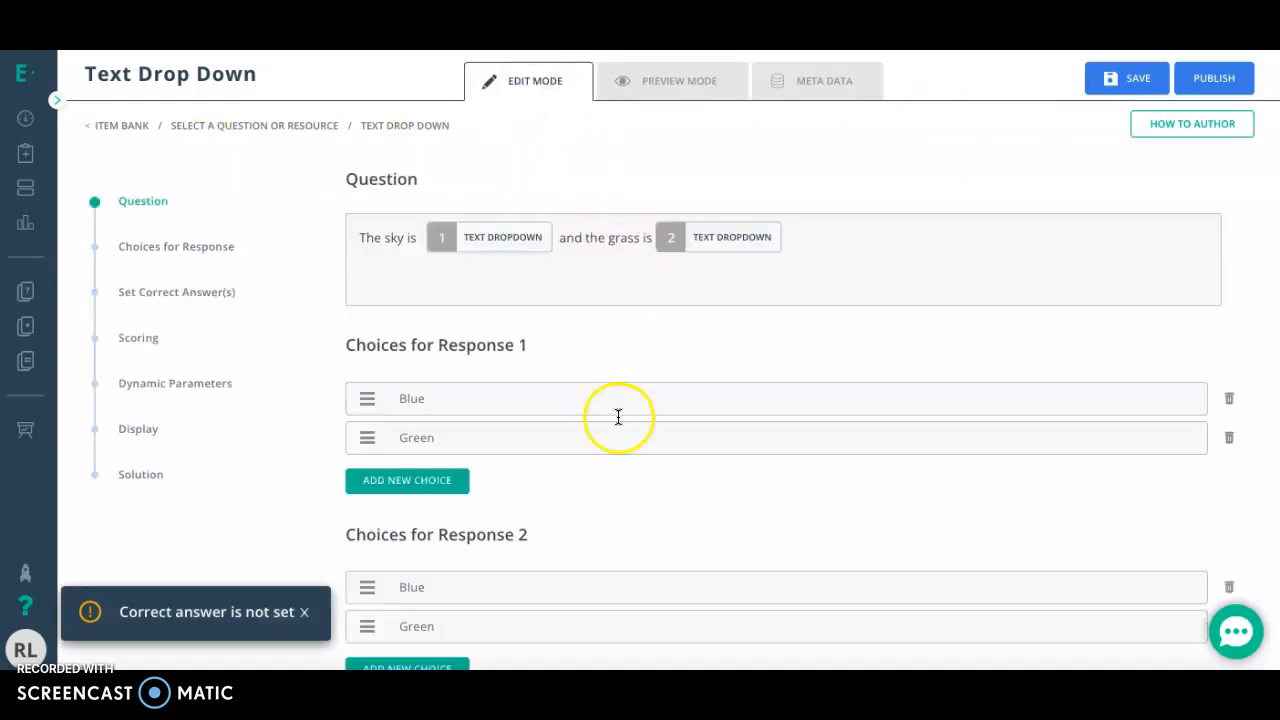
pyautogui.scroll(-6, 584, 389)
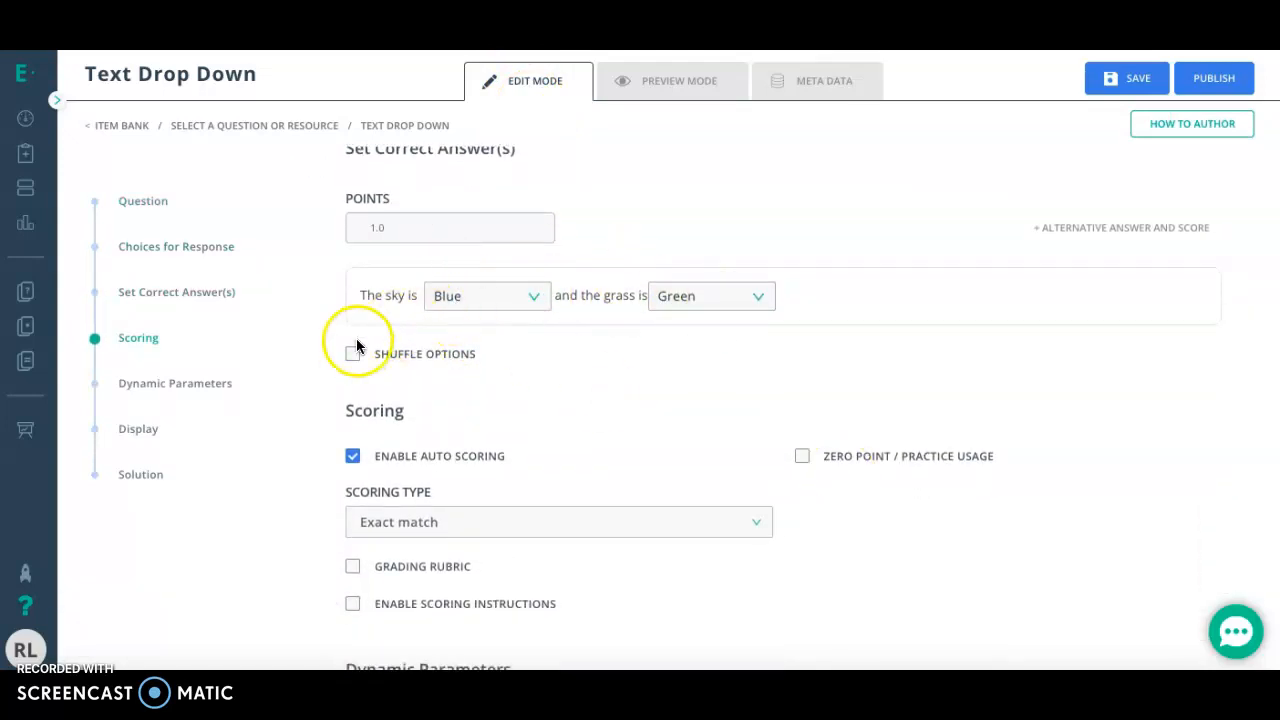
pyautogui.scroll(5, 480, 320)
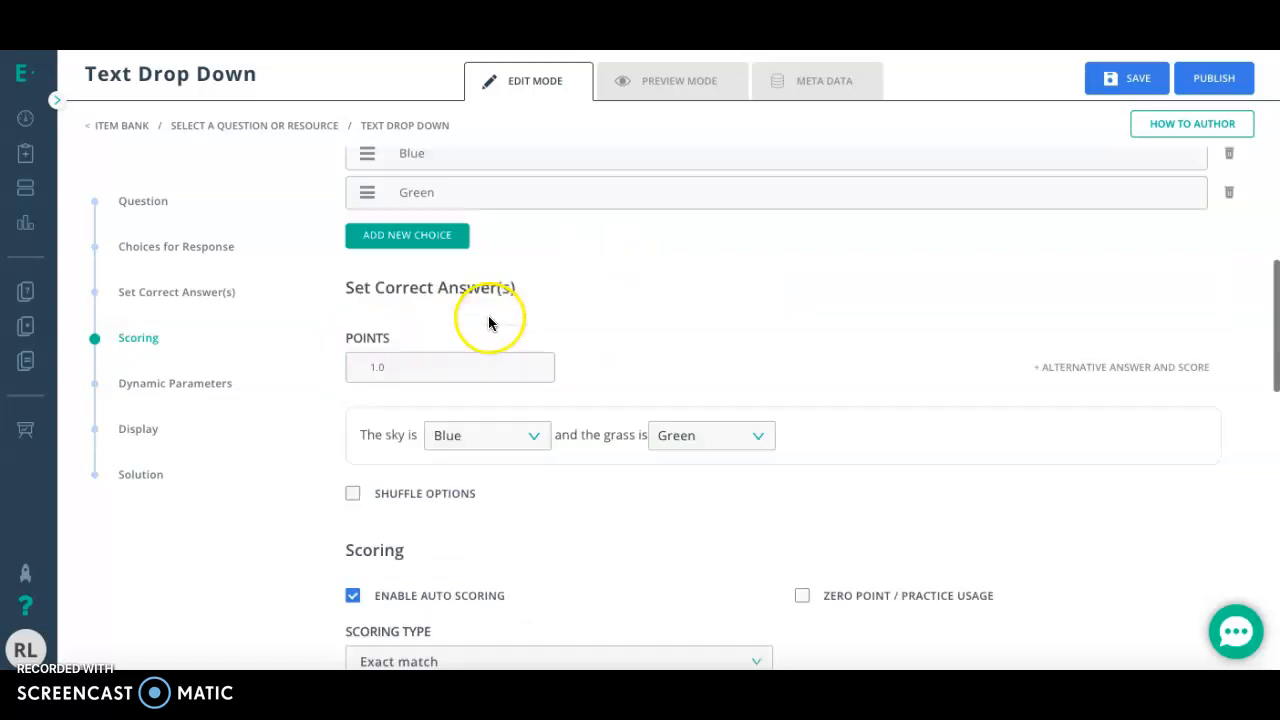
pyautogui.click(660, 82)
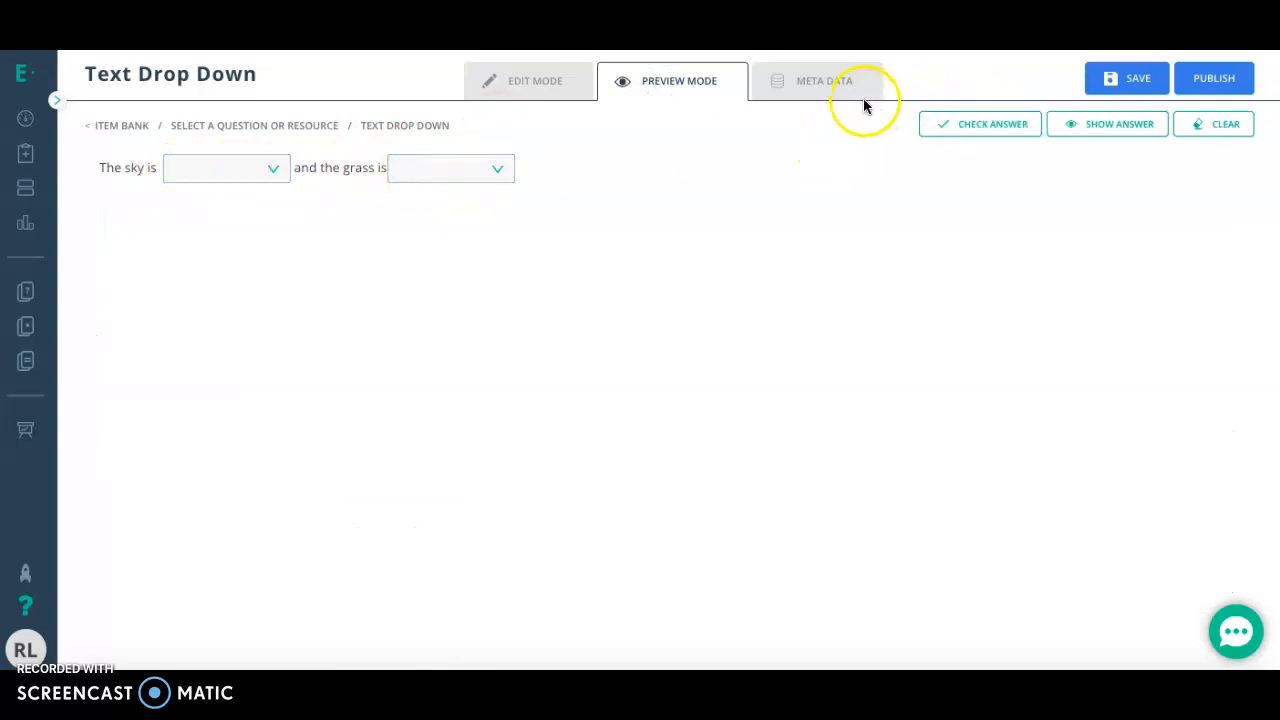
pyautogui.click(1108, 124)
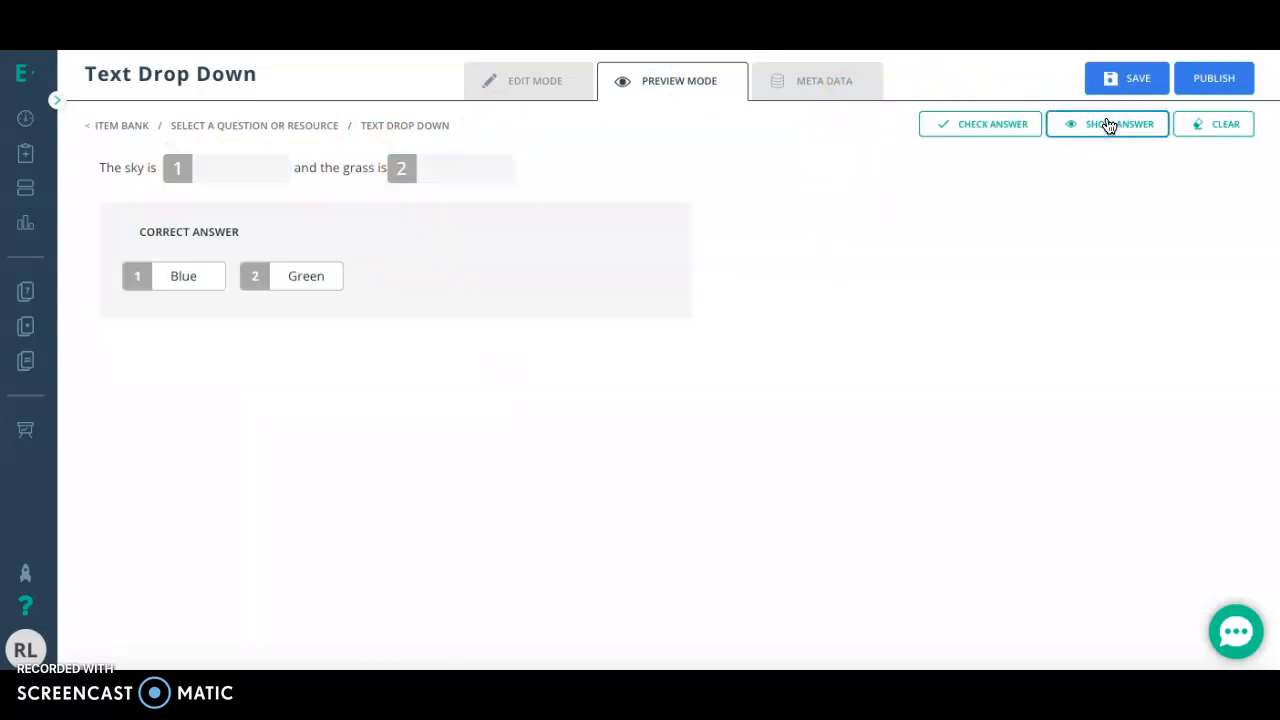
# Step: Answer the previewed question again with Blue for the sky and Green for the grass
pyautogui.click(208, 202)
pyautogui.click(266, 167)
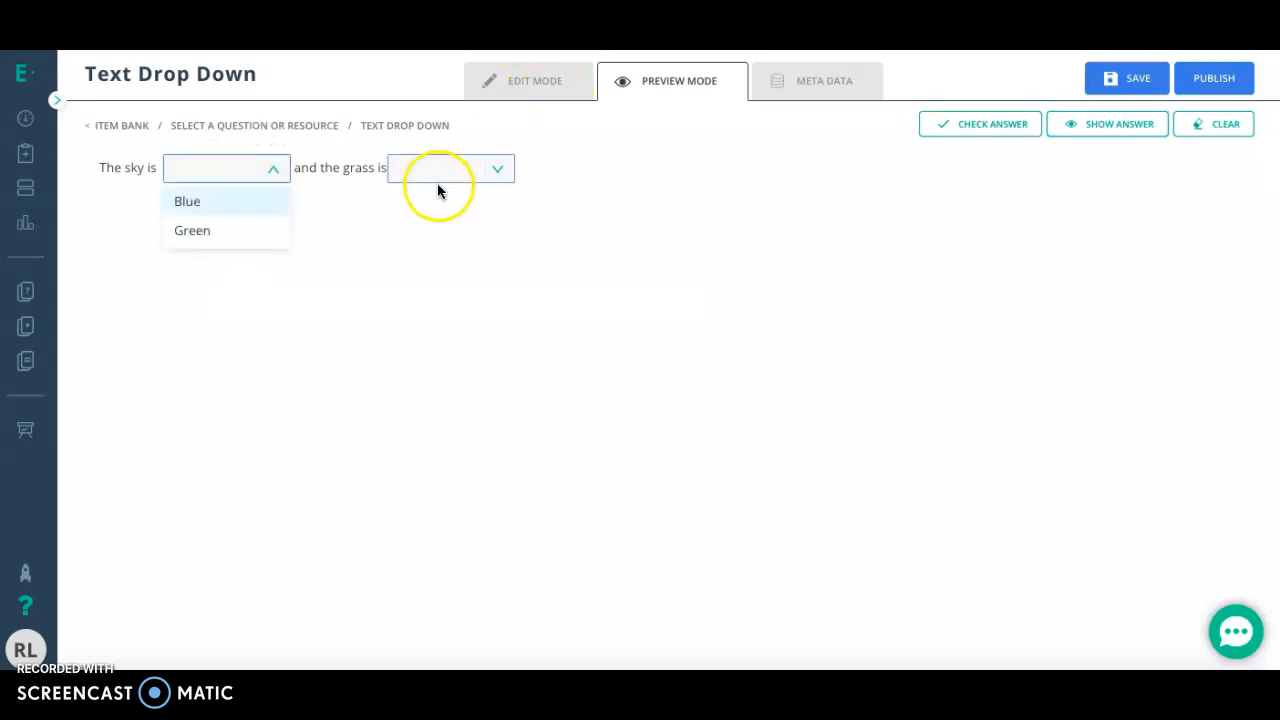
pyautogui.click(254, 204)
pyautogui.click(449, 170)
pyautogui.click(455, 238)
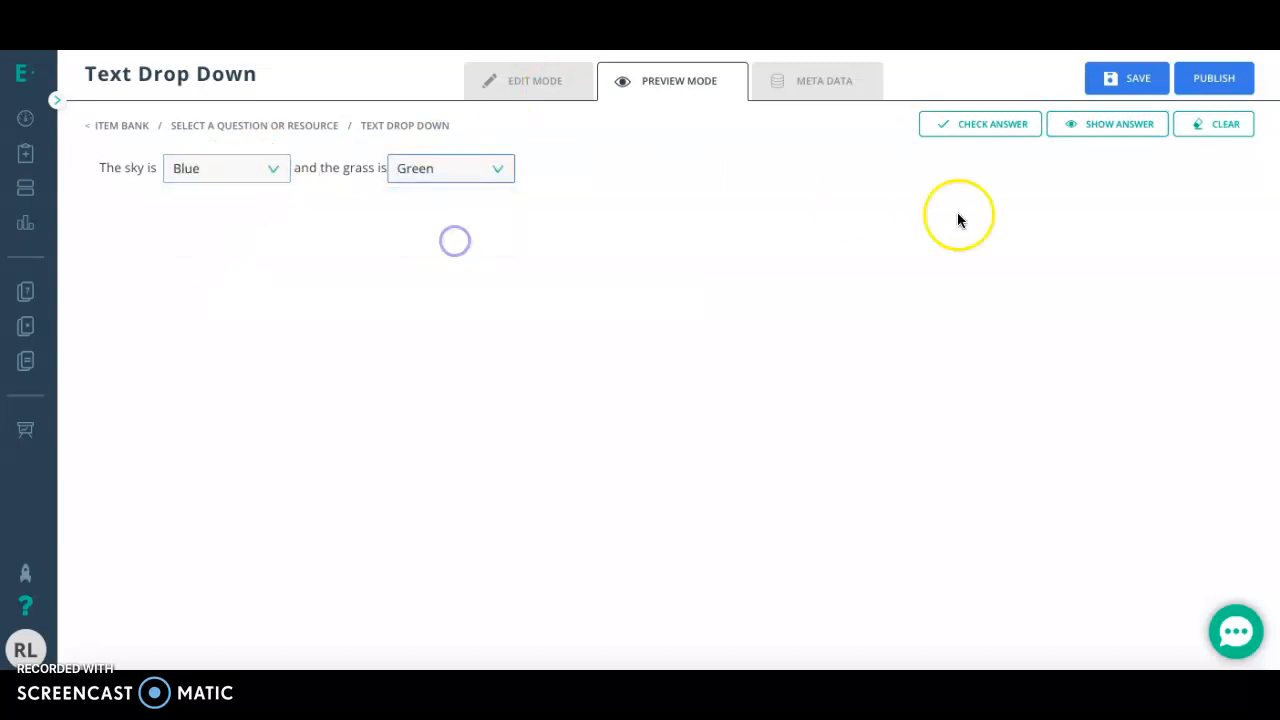
# Step: Examine the question's metadata options, including the list of Missouri Mathematics Grade 7 standards
pyautogui.click(835, 82)
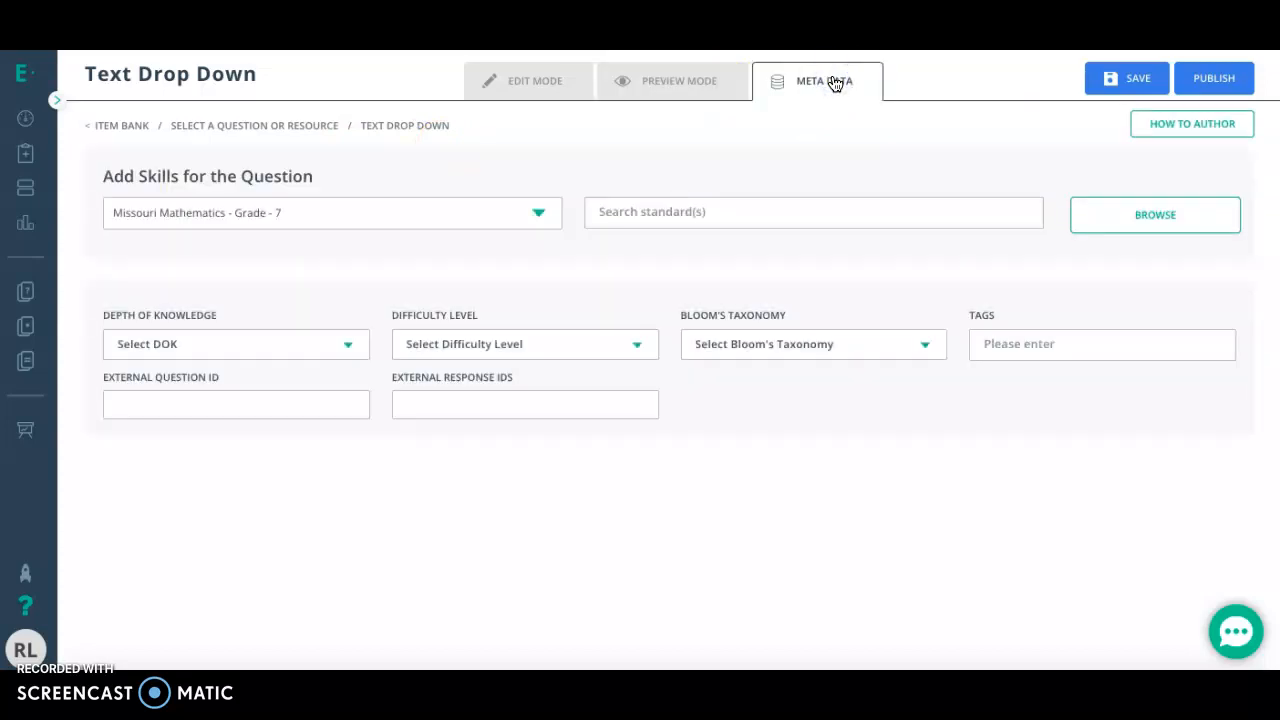
pyautogui.click(700, 206)
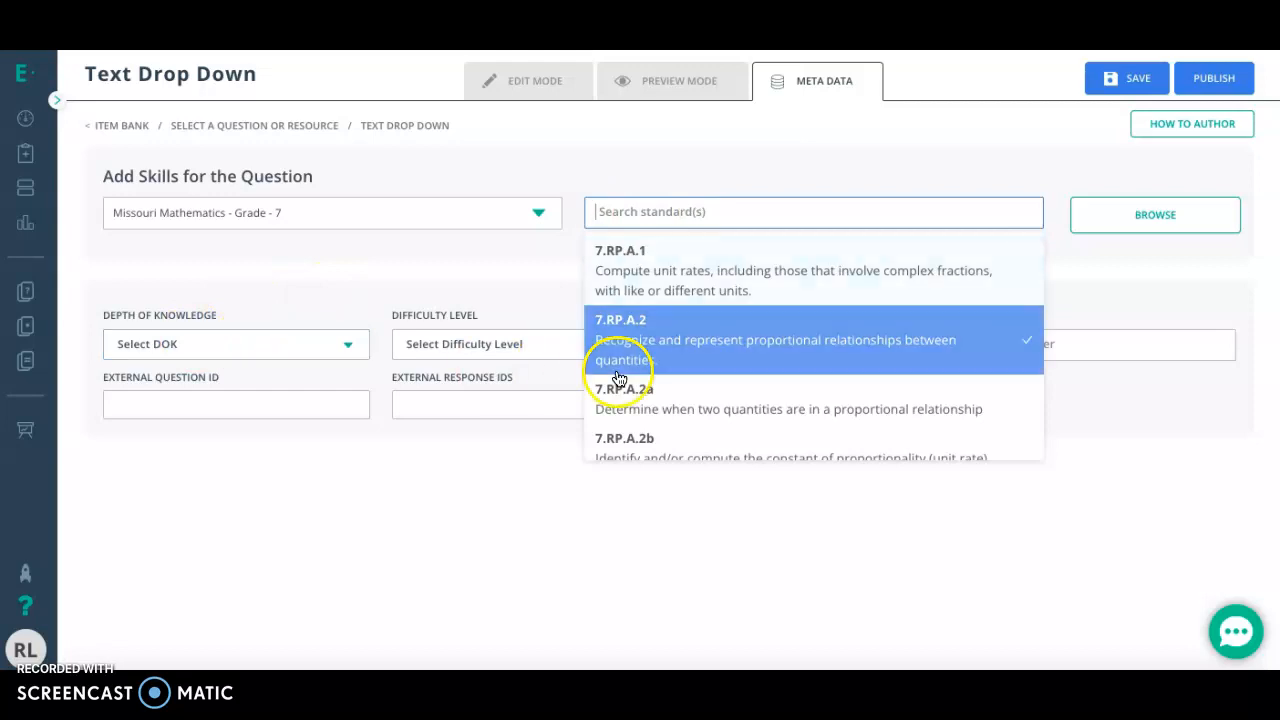
pyautogui.click(851, 519)
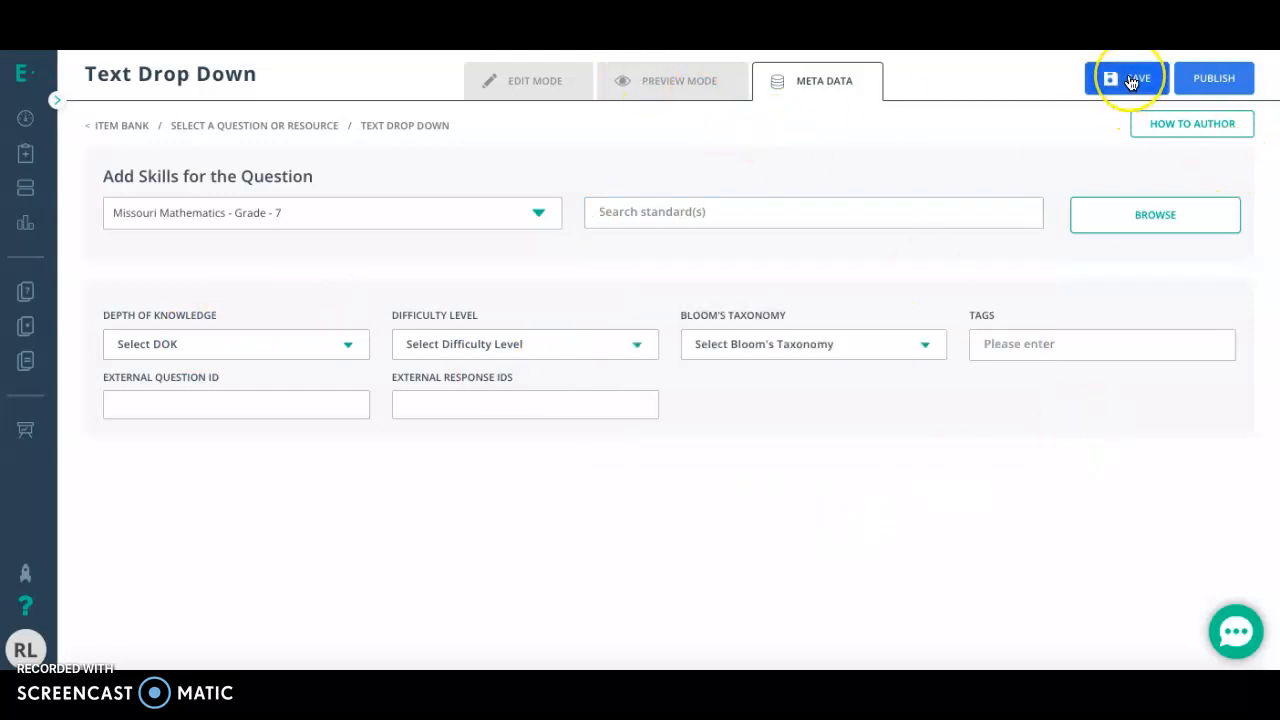
pyautogui.click(1213, 77)
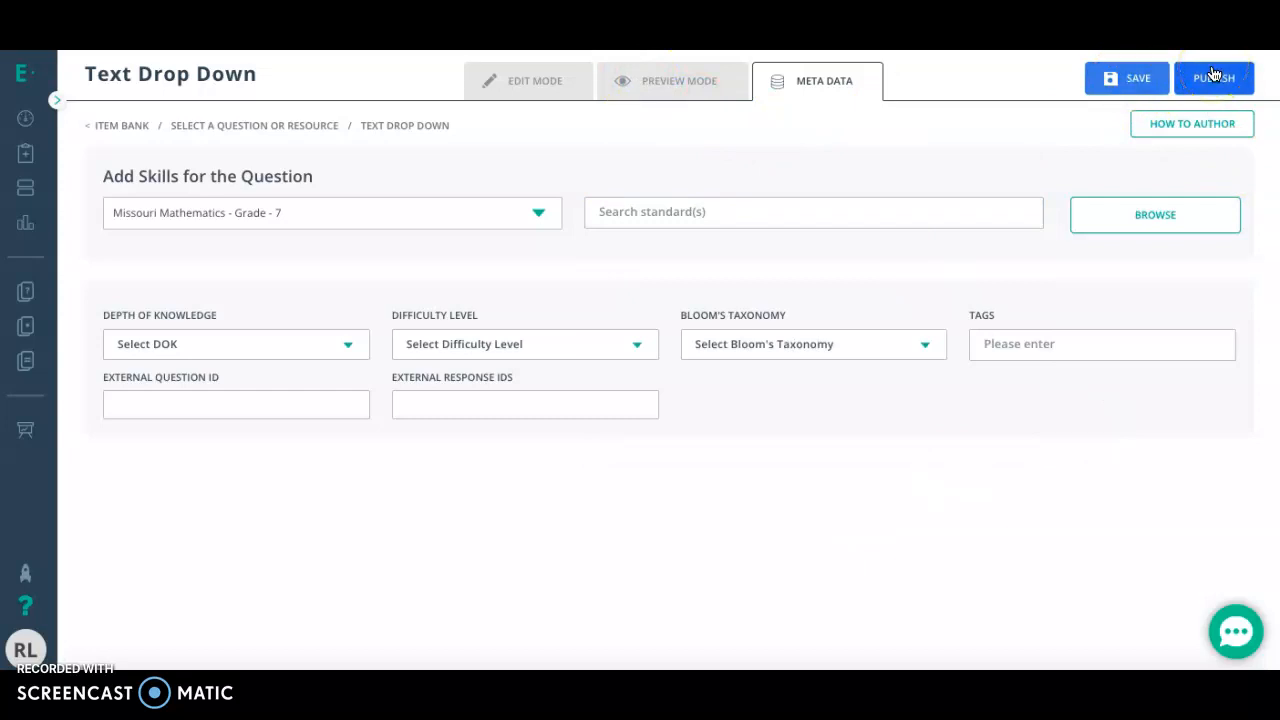
# Step: Return to the item bank and create a new Drag & Drop fill-in-the-blanks question
pyautogui.click(521, 79)
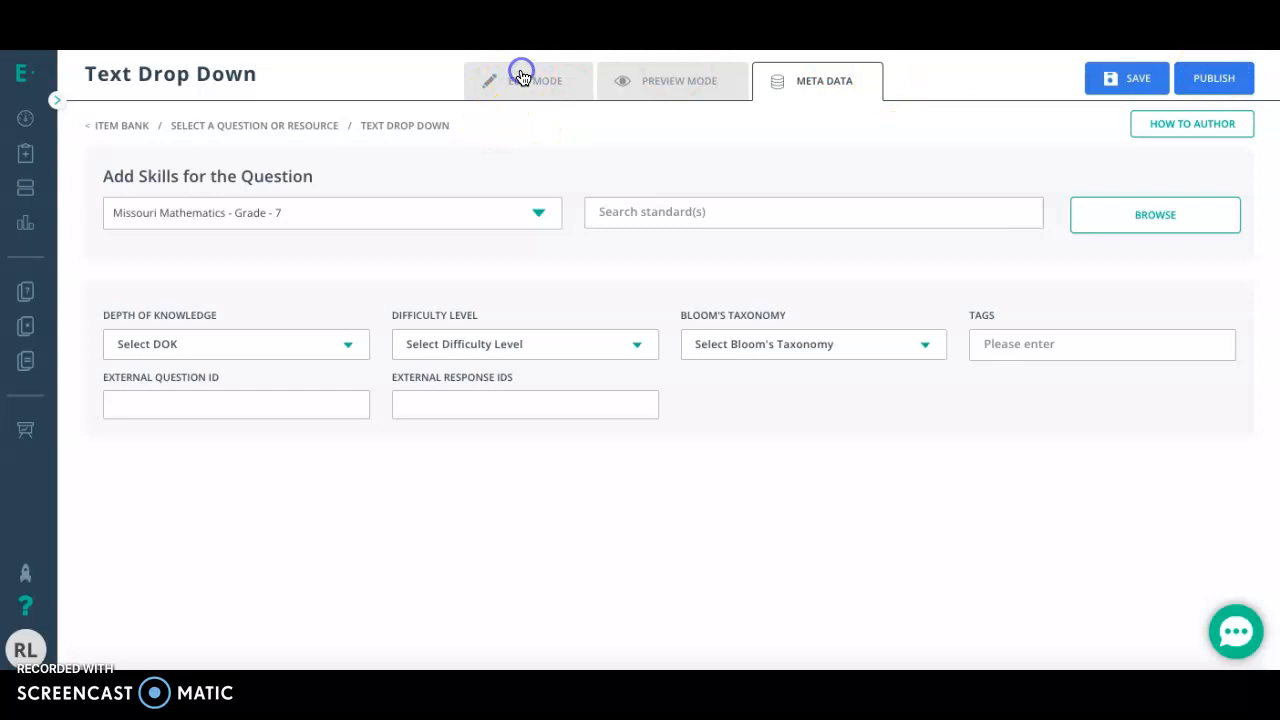
pyautogui.click(521, 77)
pyautogui.click(291, 104)
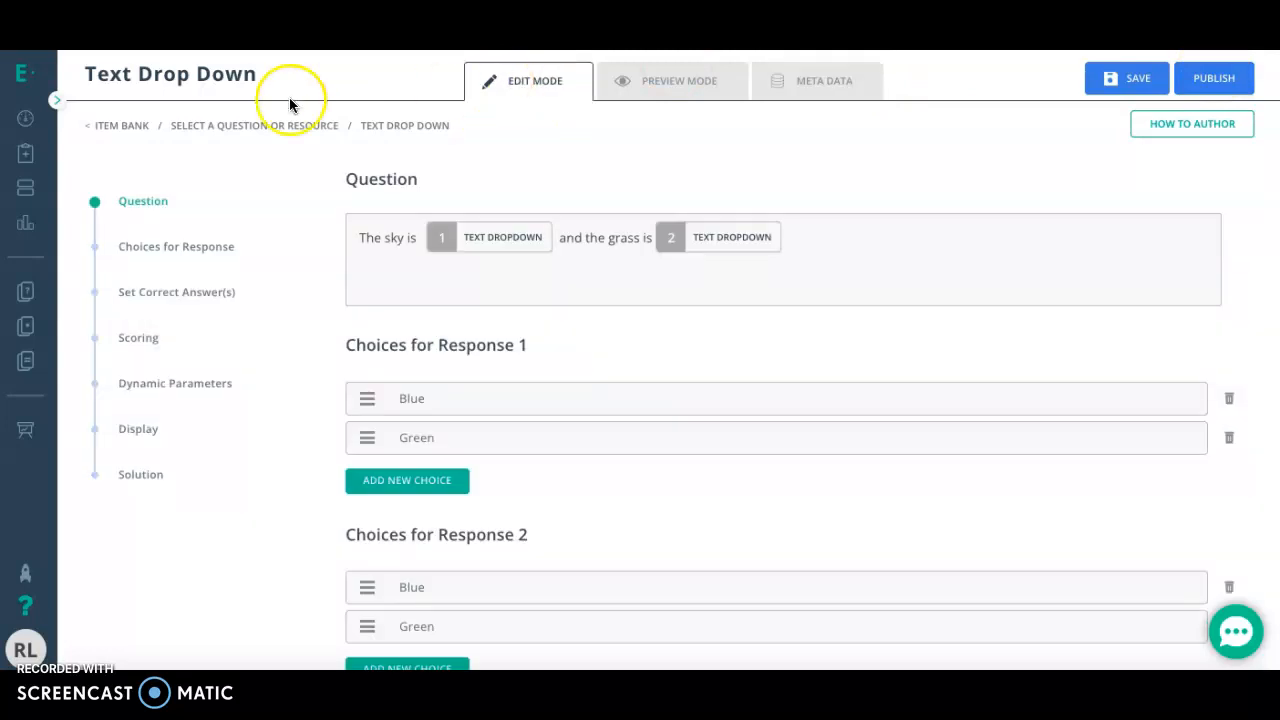
pyautogui.click(135, 138)
pyautogui.click(775, 395)
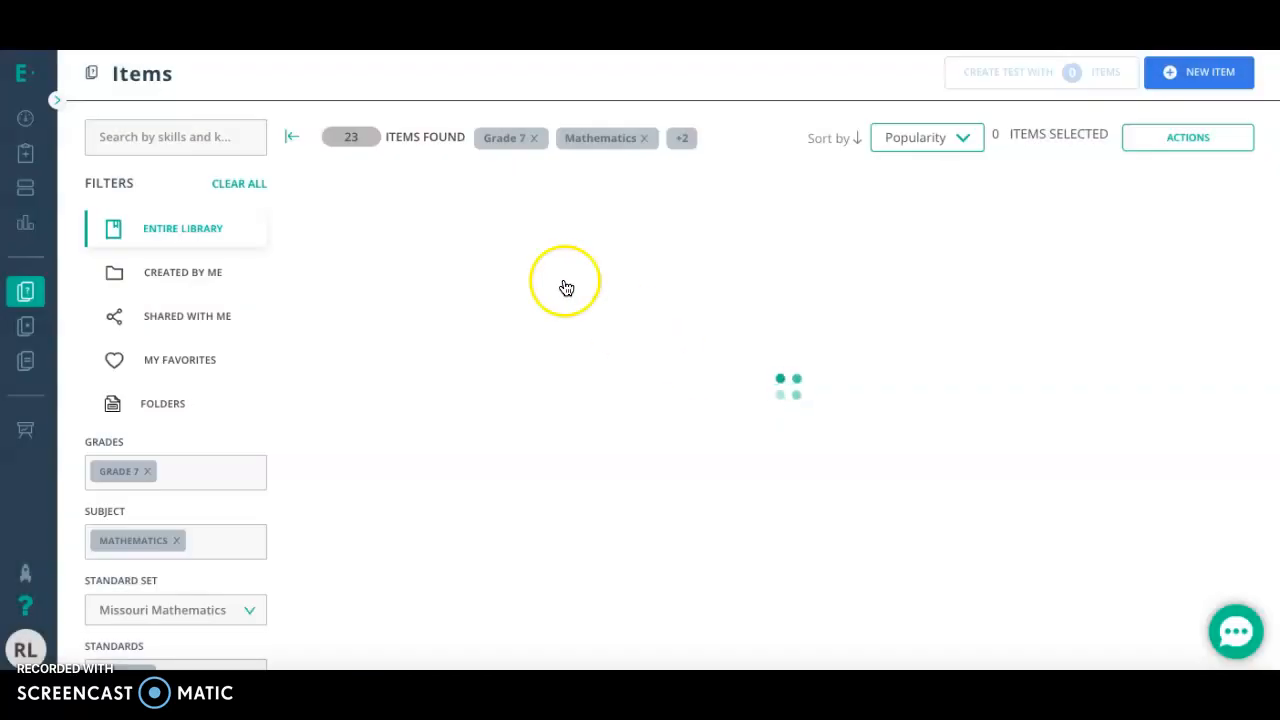
pyautogui.click(1210, 74)
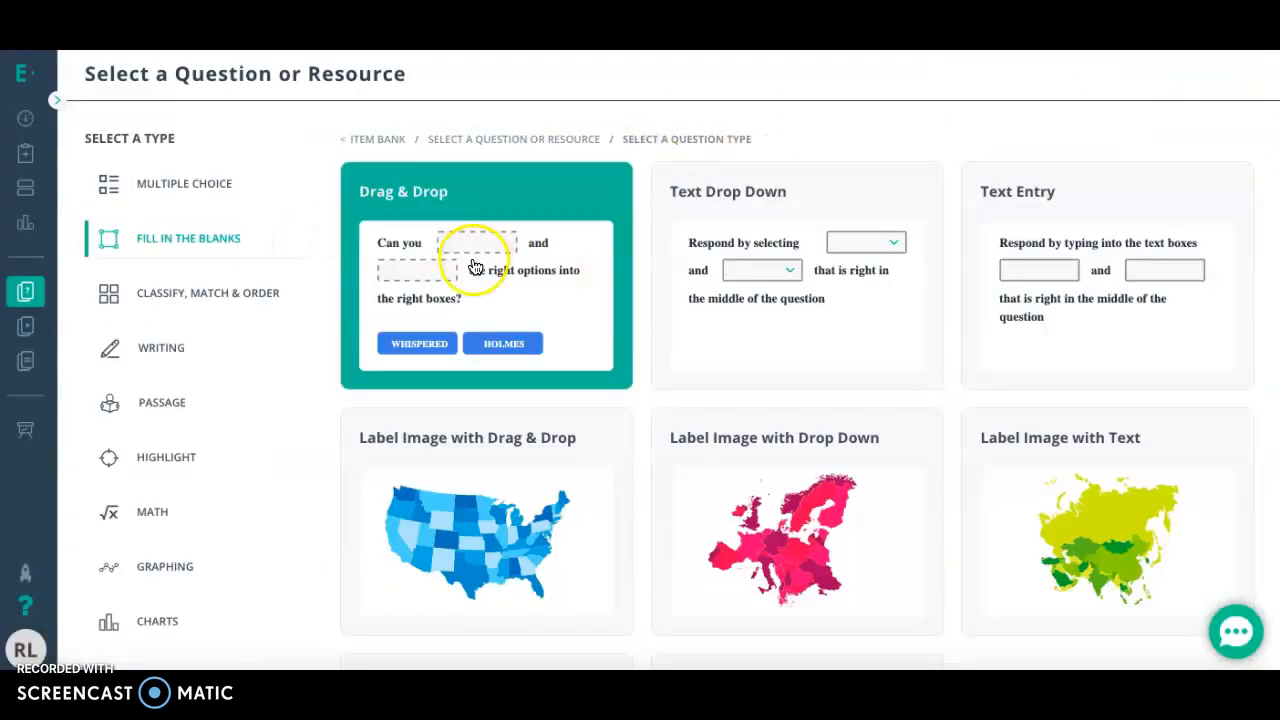
pyautogui.click(453, 289)
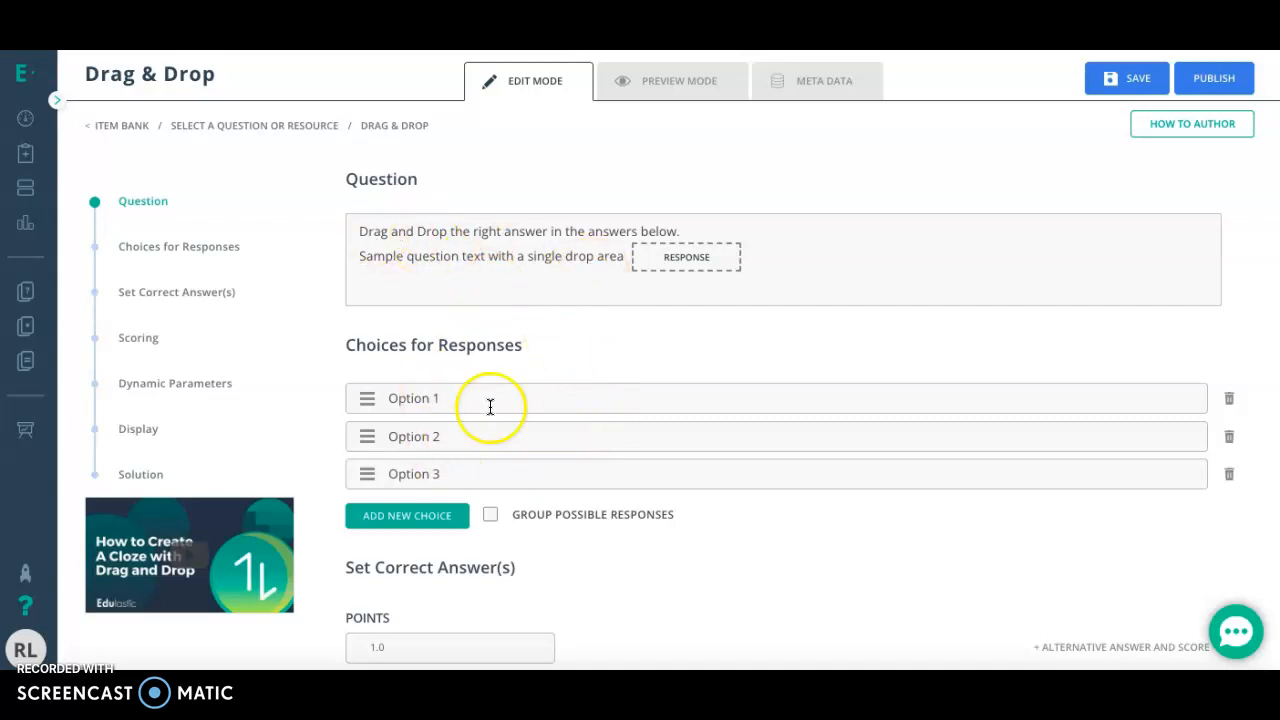
# Step: Insert two more drop areas after the existing response area in the sample question text
pyautogui.click(580, 257)
pyautogui.click(810, 258)
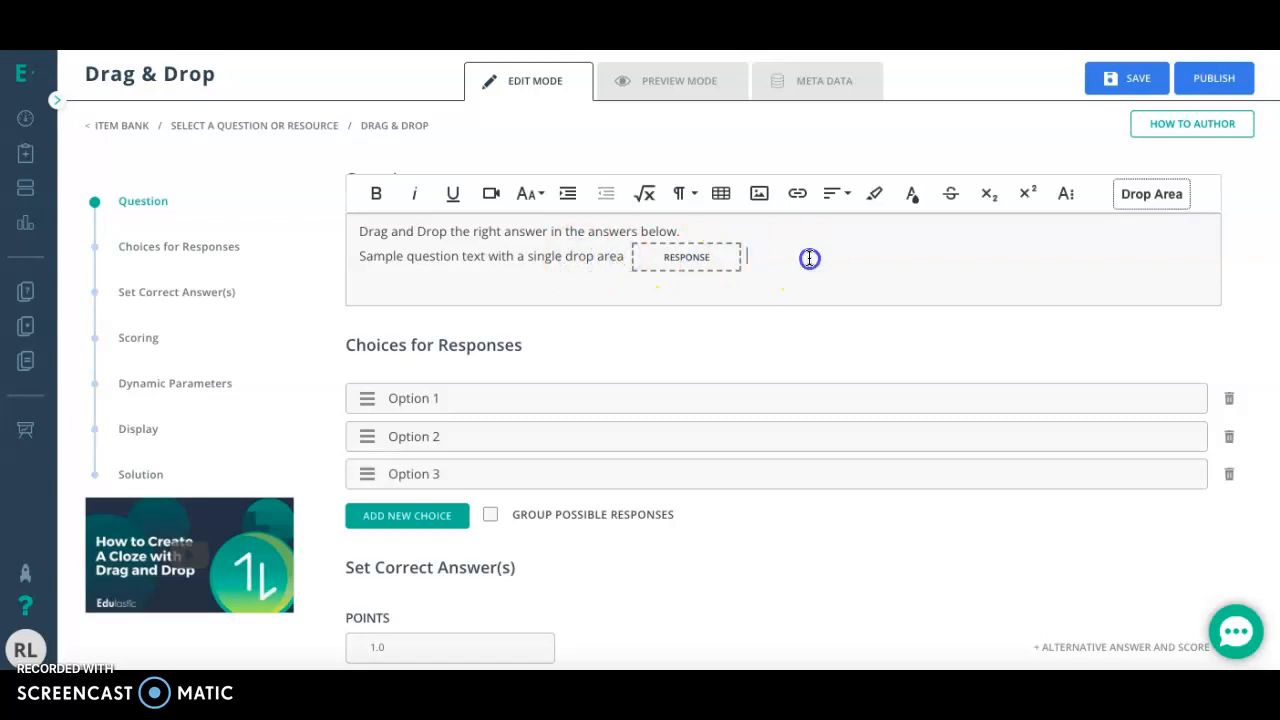
pyautogui.click(1155, 196)
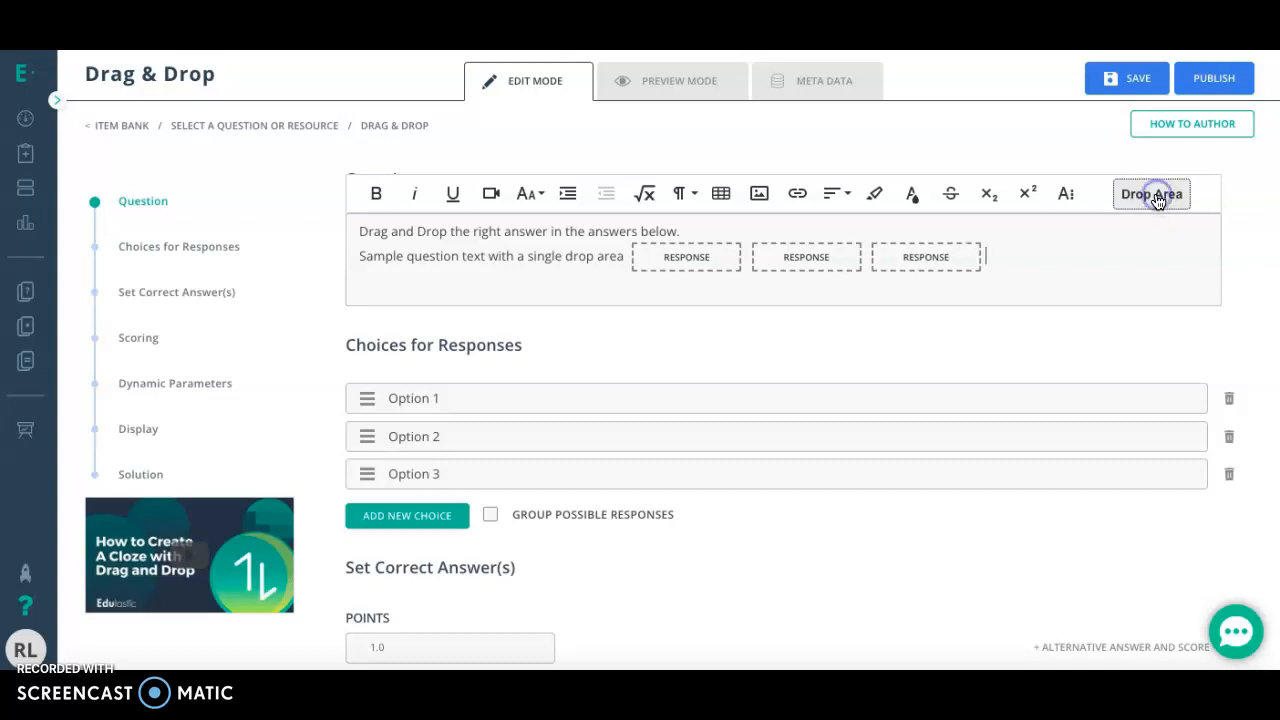
# Step: Remove the third drop area and the sample question text, leaving only the first two response areas
pyautogui.click(626, 257)
pyautogui.click(908, 256)
pyautogui.click(991, 254)
pyautogui.press('BackSpace')
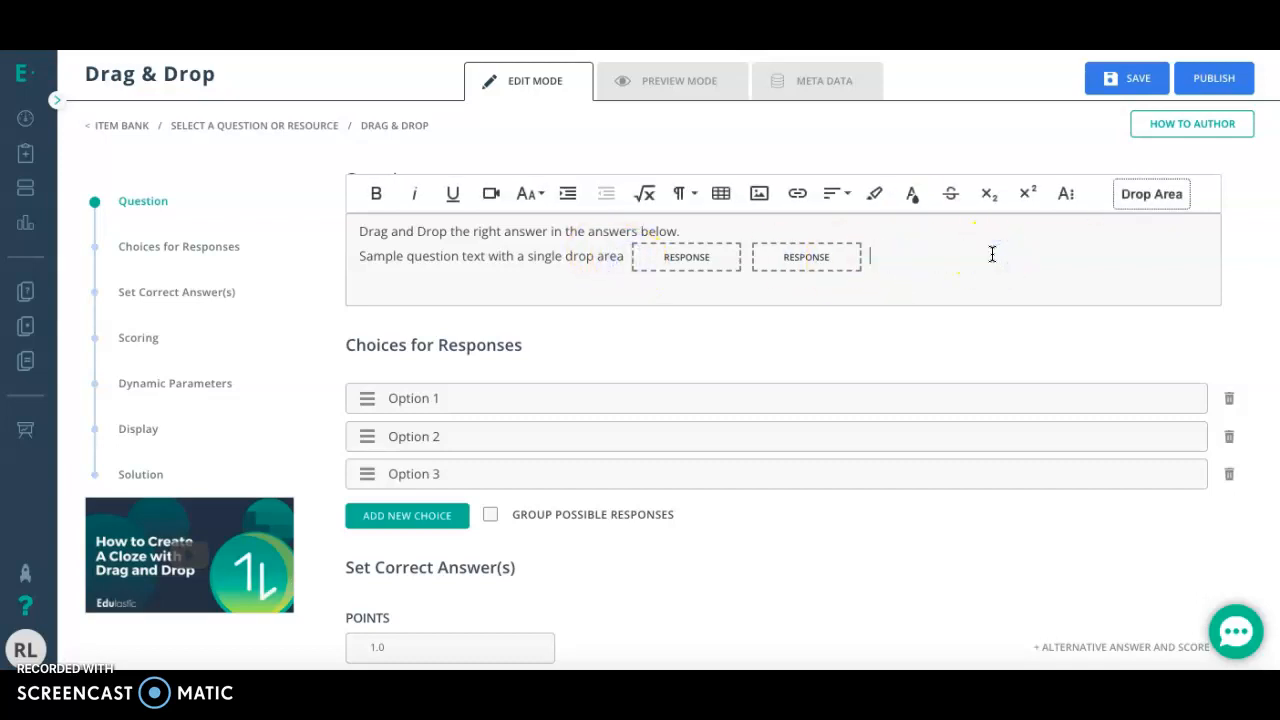
pyautogui.moveTo(628, 257); pyautogui.dragTo(404, 231)
pyautogui.press('BackSpace')
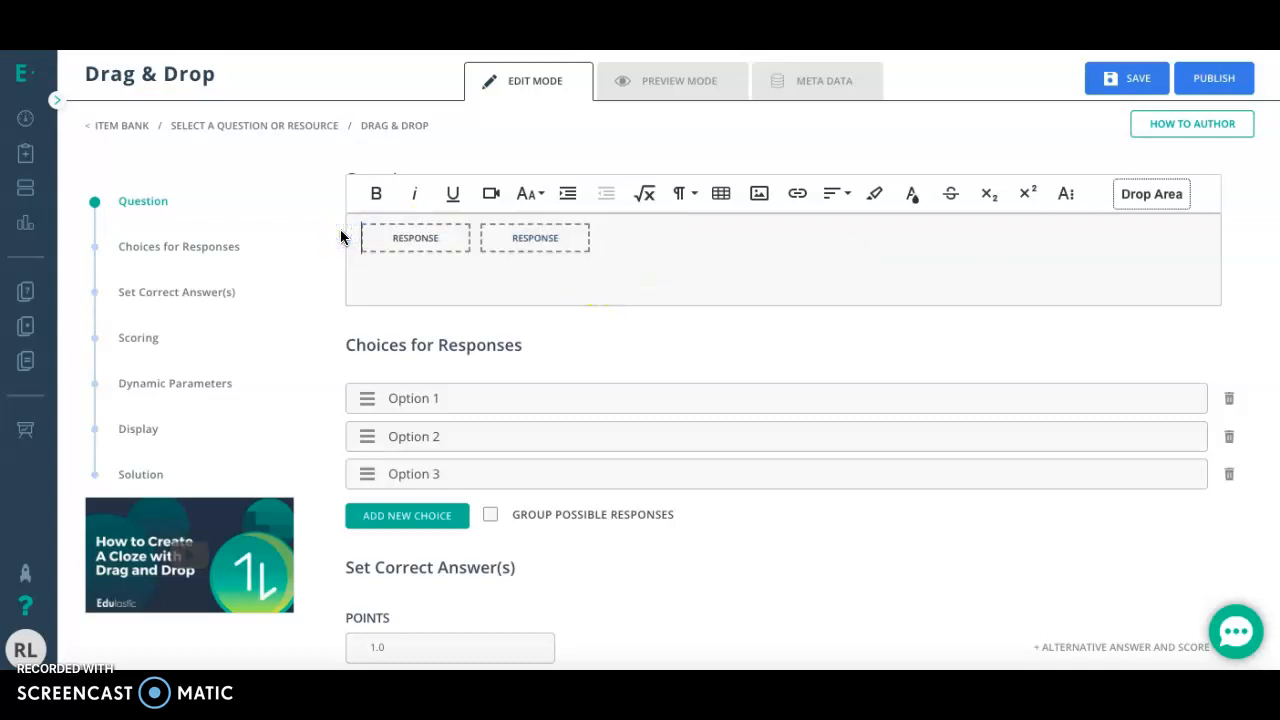
# Step: Write "The sky is" before the first response area and "and the grass is" between the two response areas
pyautogui.write('The s')
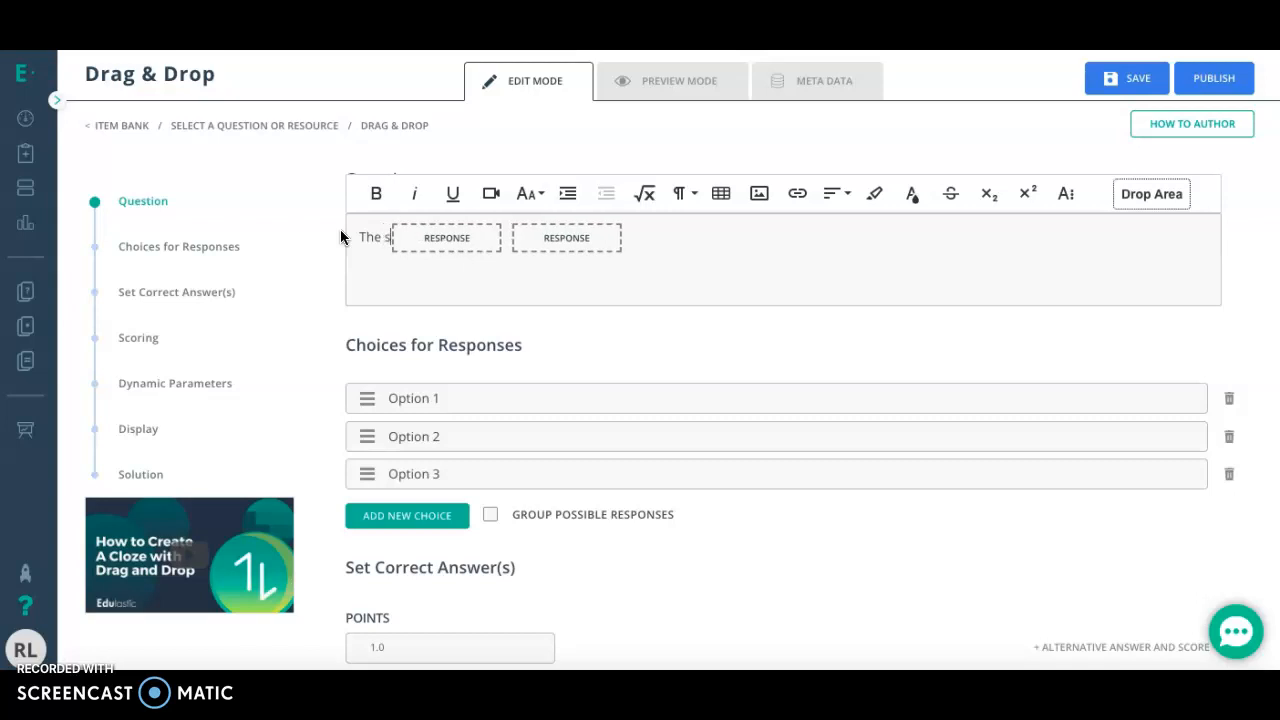
pyautogui.write('ky is')
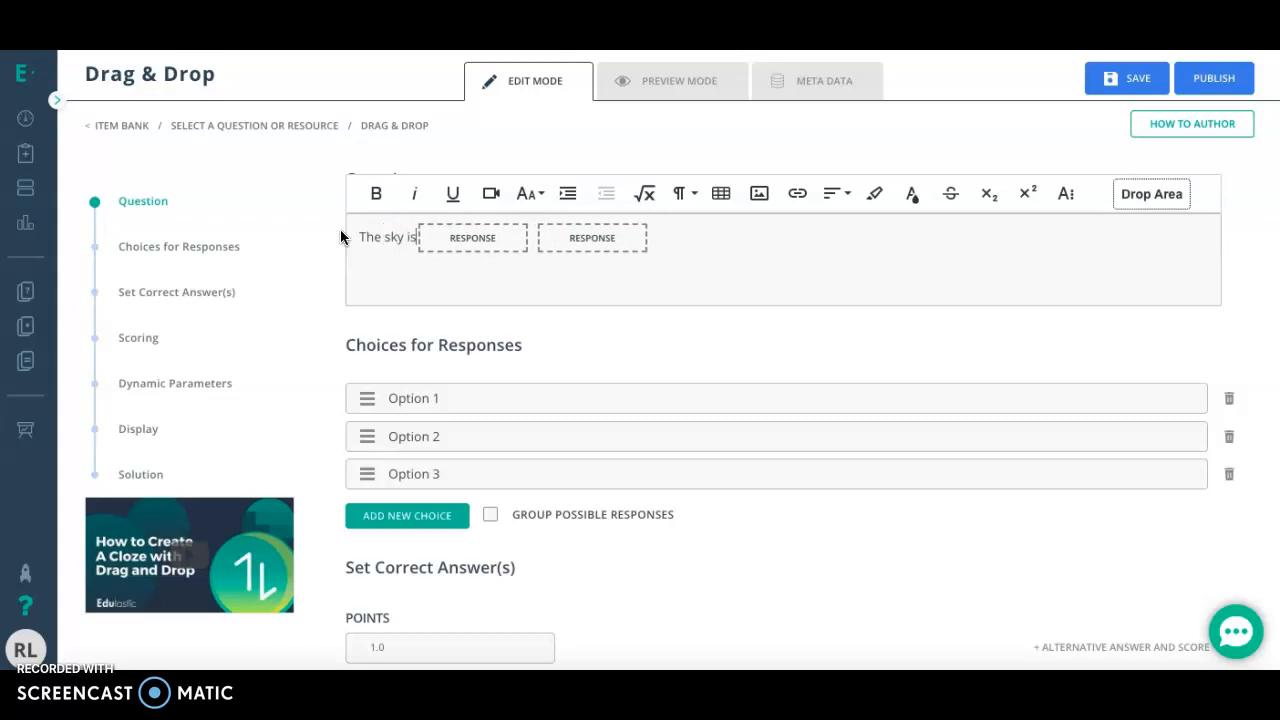
pyautogui.click(536, 240)
pyautogui.write('and the gra')
pyautogui.write('ss is')
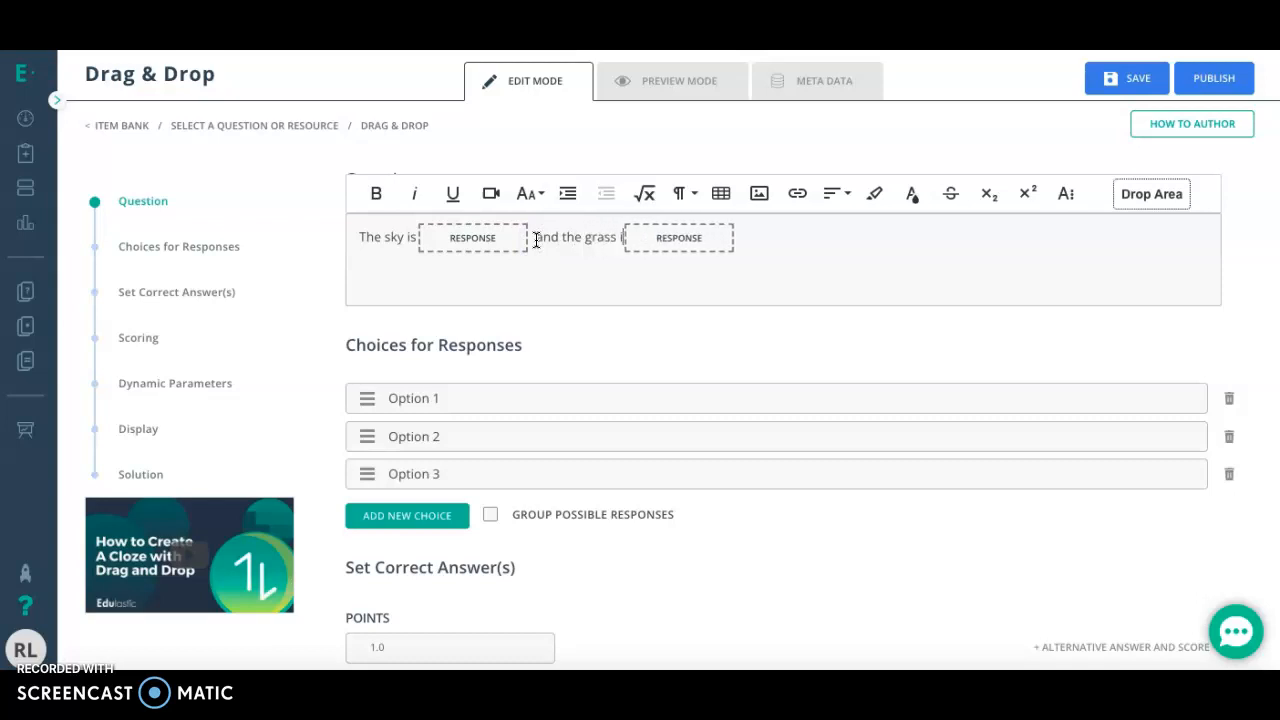
# Step: Replace the three default response choices with Blue, Green and Red
pyautogui.click(537, 408)
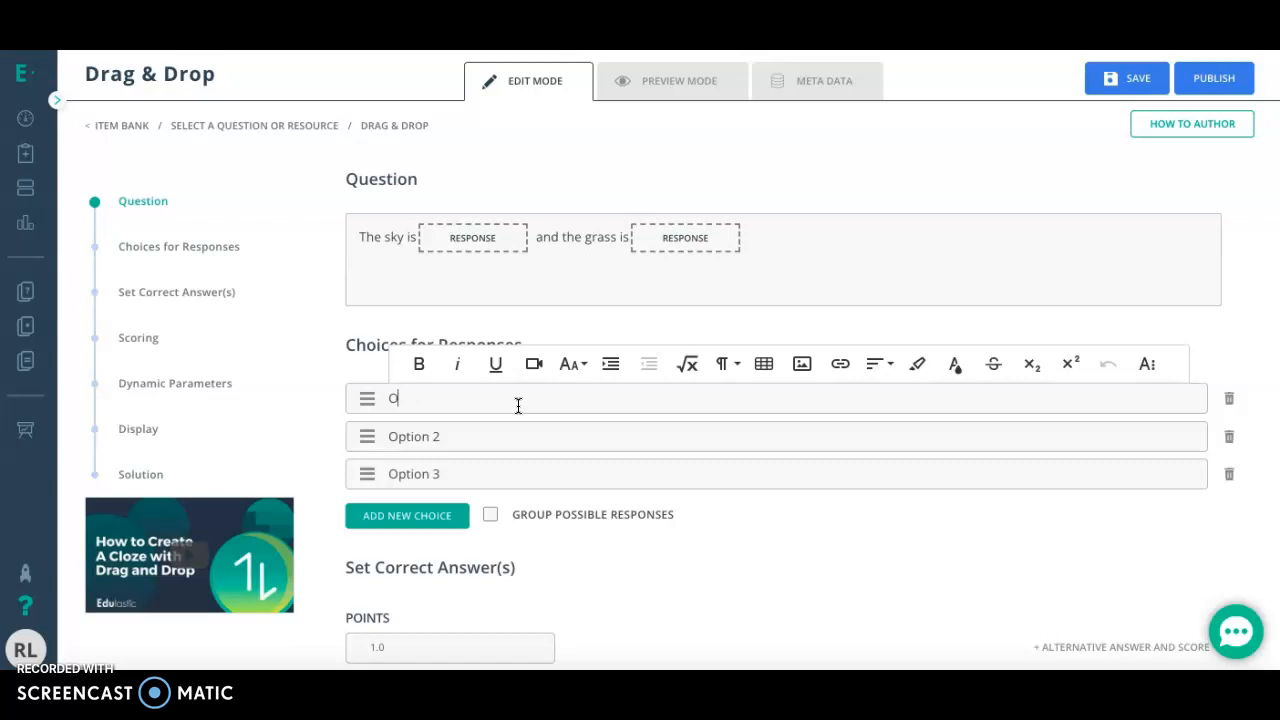
pyautogui.click(541, 442)
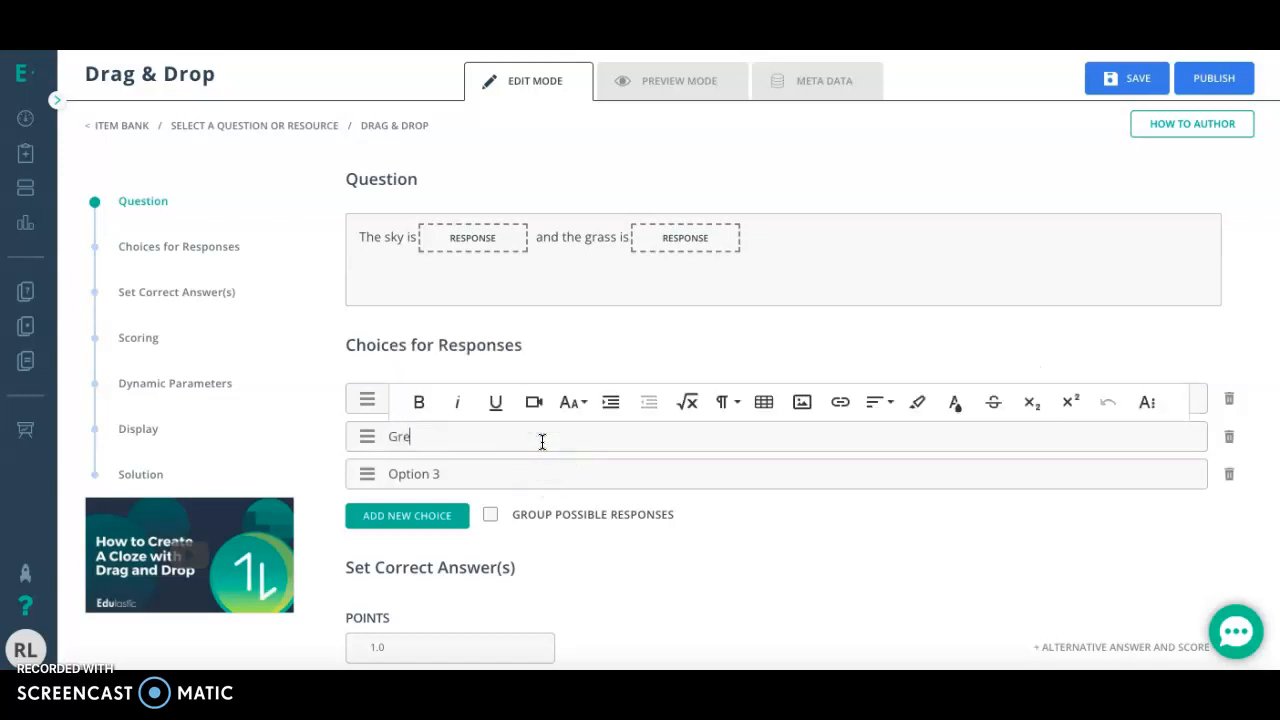
pyautogui.click(557, 476)
pyautogui.press('BackSpace')
pyautogui.press('BackSpace')
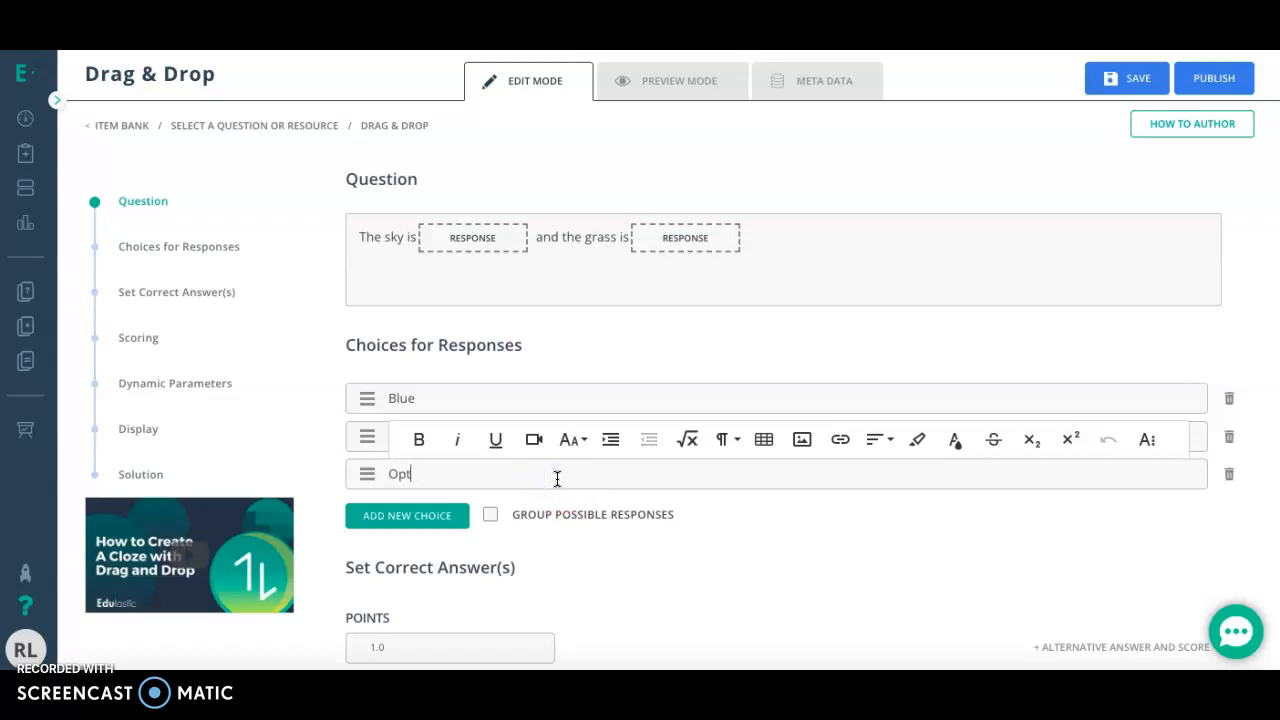
pyautogui.click(697, 552)
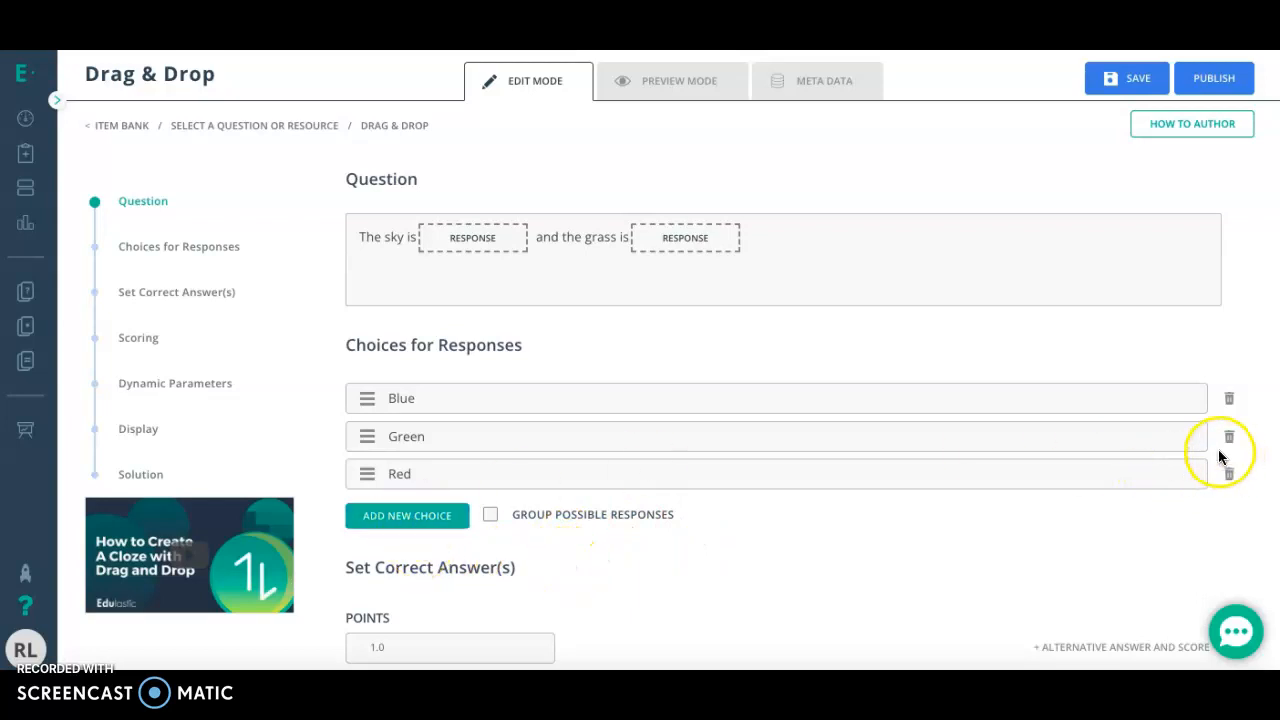
# Step: Set the correct answers to Blue for the sky blank and Green for the grass blank
pyautogui.scroll(-4, 882, 432)
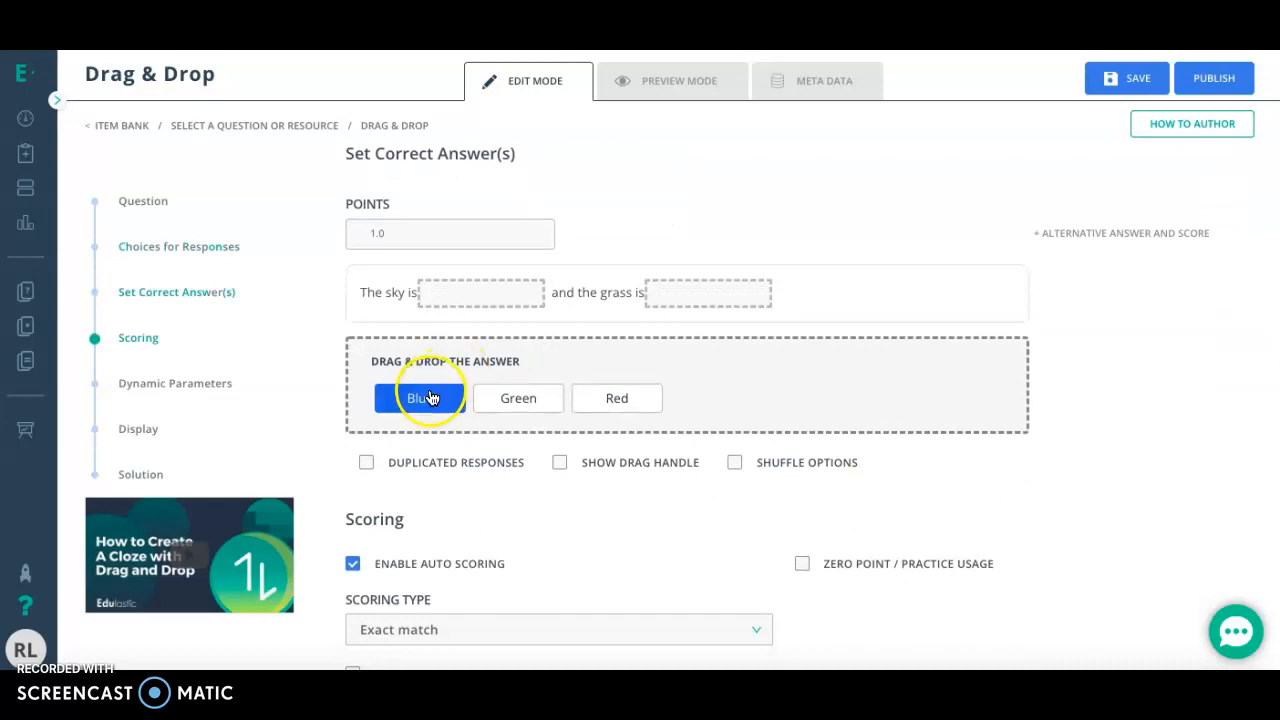
pyautogui.moveTo(428, 383); pyautogui.dragTo(474, 291)
pyautogui.moveTo(448, 400); pyautogui.dragTo(680, 287)
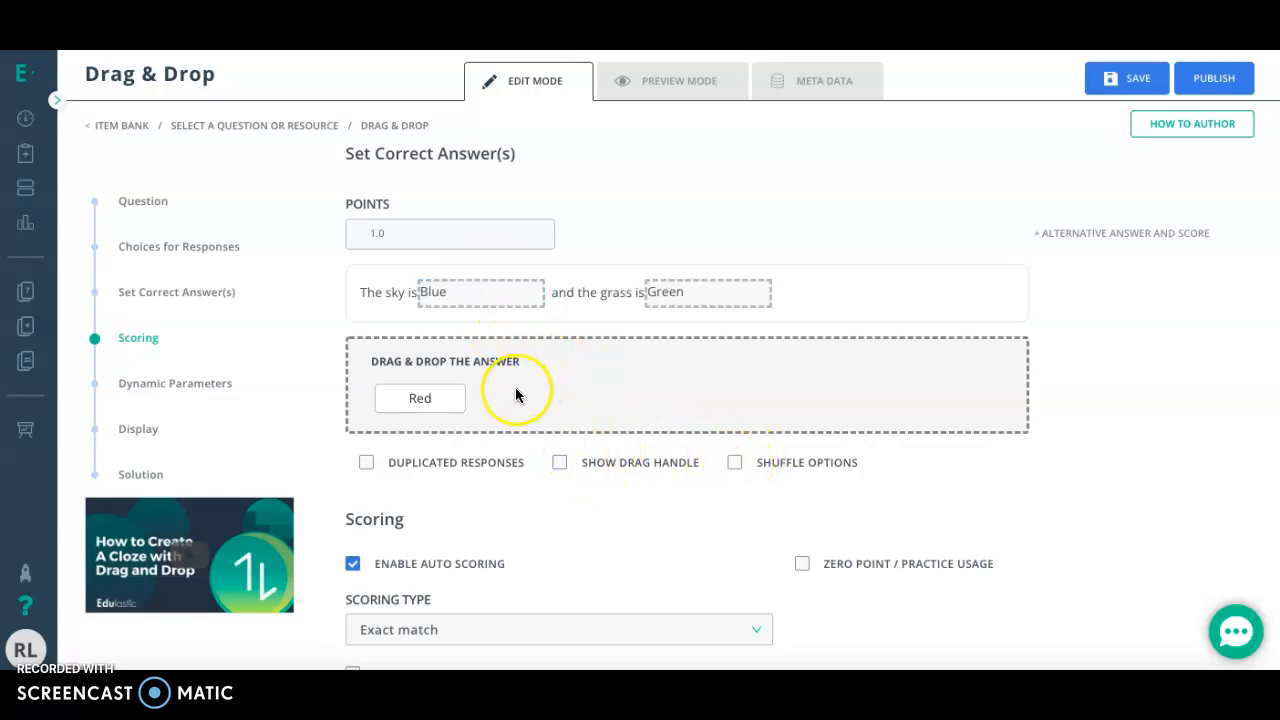
# Step: Review the remaining question settings and preview the question, placing Blue in the sky blank and Green in the grass blank
pyautogui.scroll(-2, 625, 575)
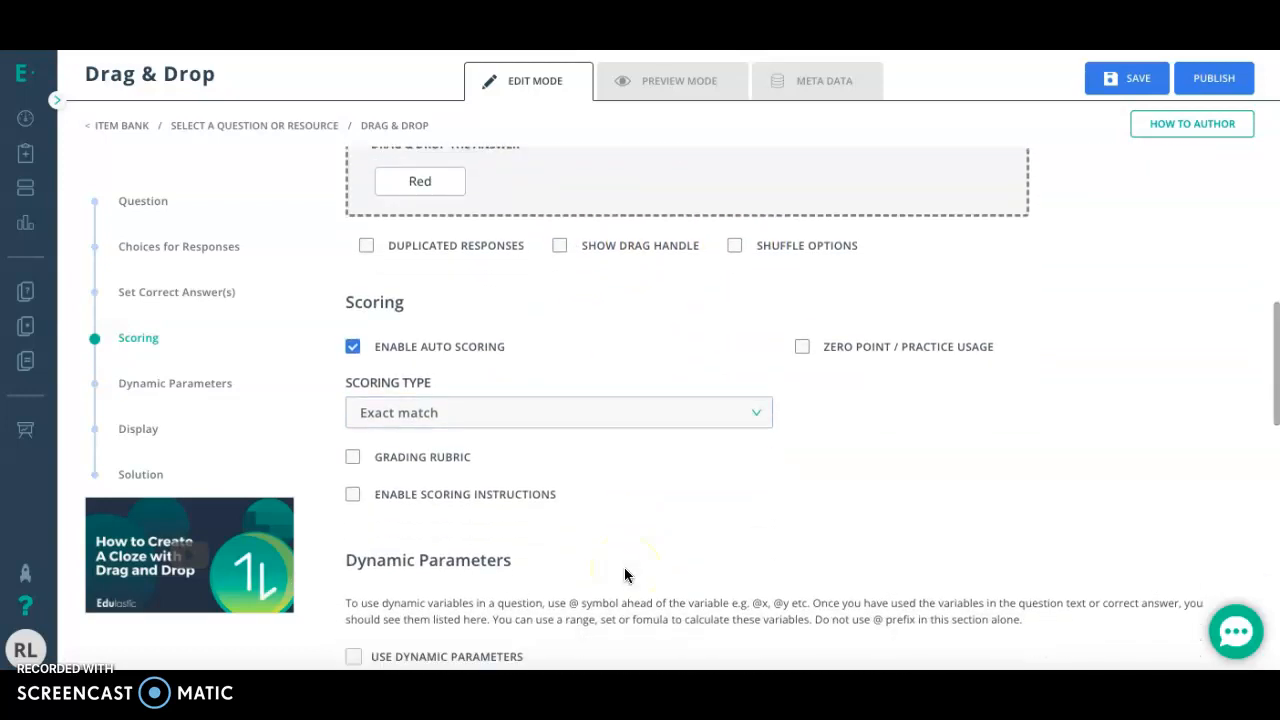
pyautogui.scroll(-4, 625, 575)
pyautogui.scroll(-7, 624, 573)
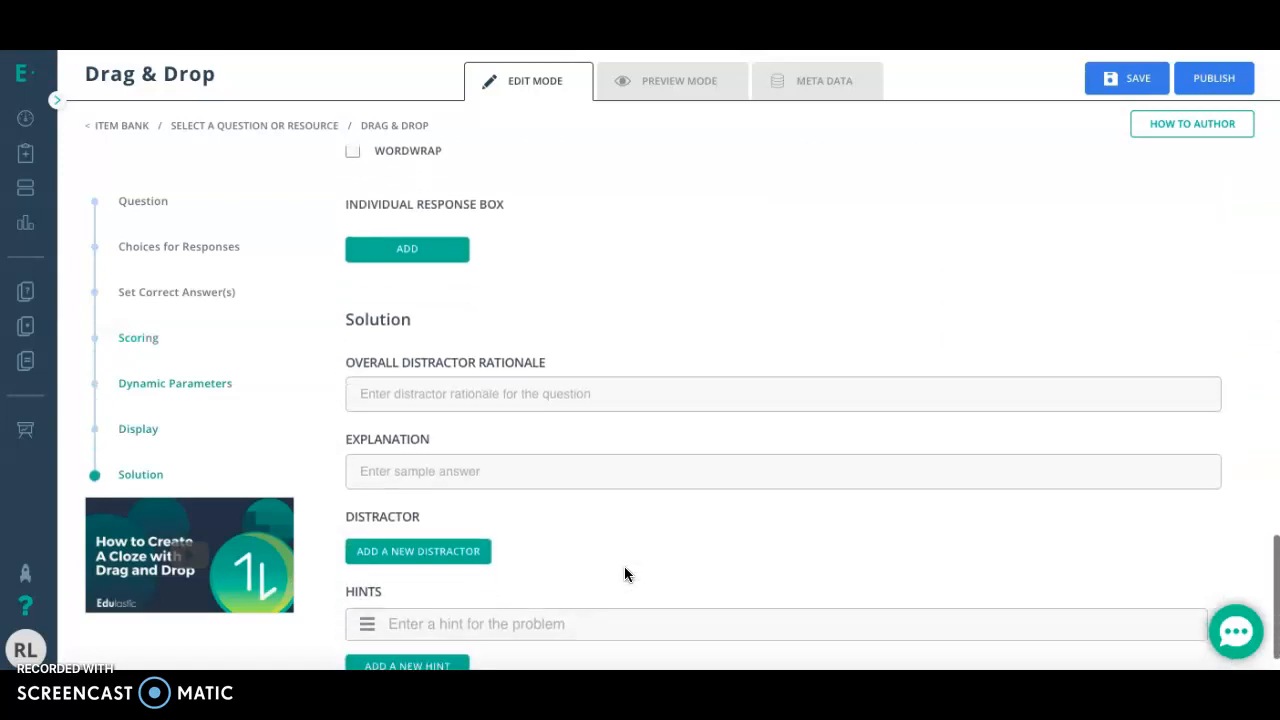
pyautogui.scroll(-1, 624, 573)
pyautogui.scroll(12, 624, 575)
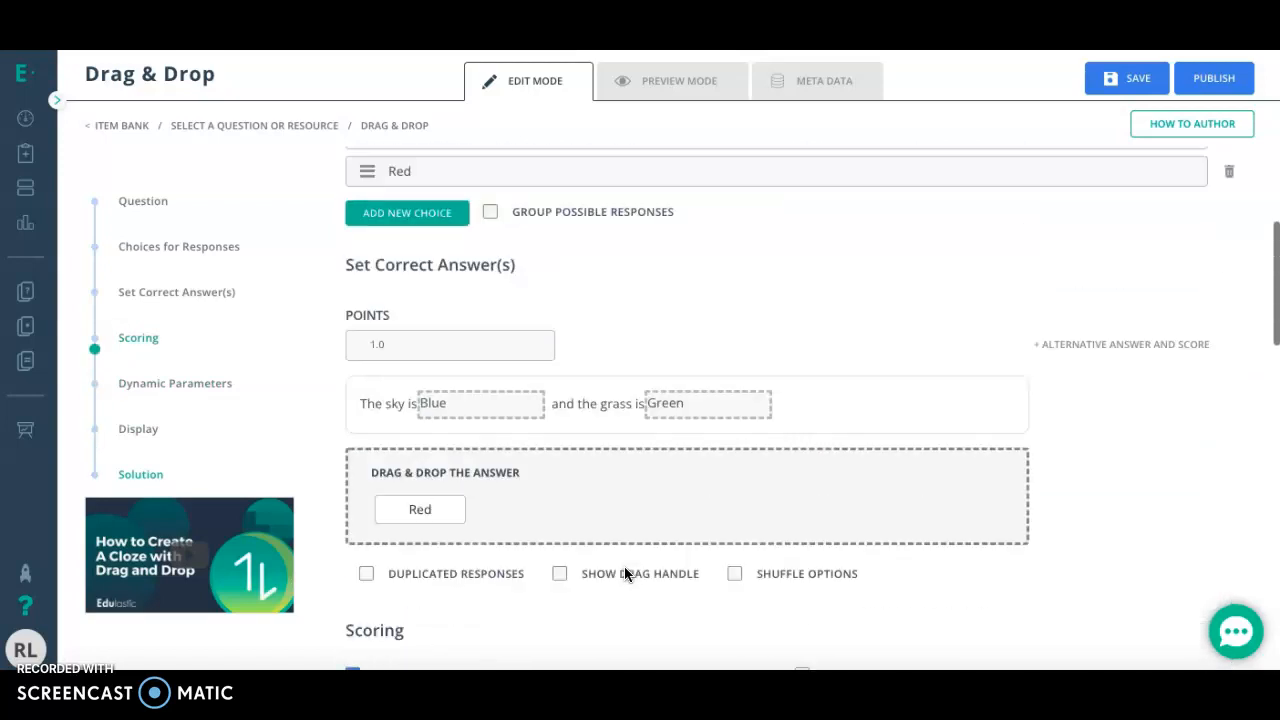
pyautogui.click(680, 93)
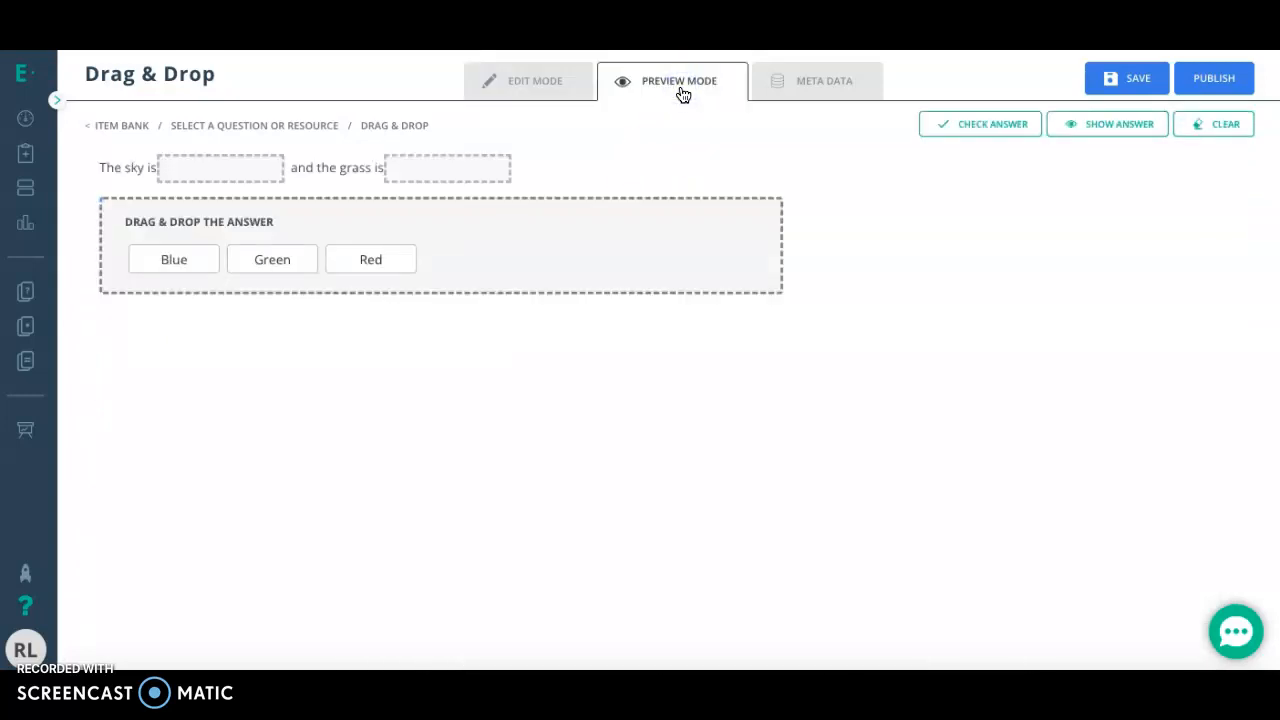
pyautogui.moveTo(194, 263); pyautogui.dragTo(222, 172)
pyautogui.moveTo(200, 257); pyautogui.dragTo(425, 167)
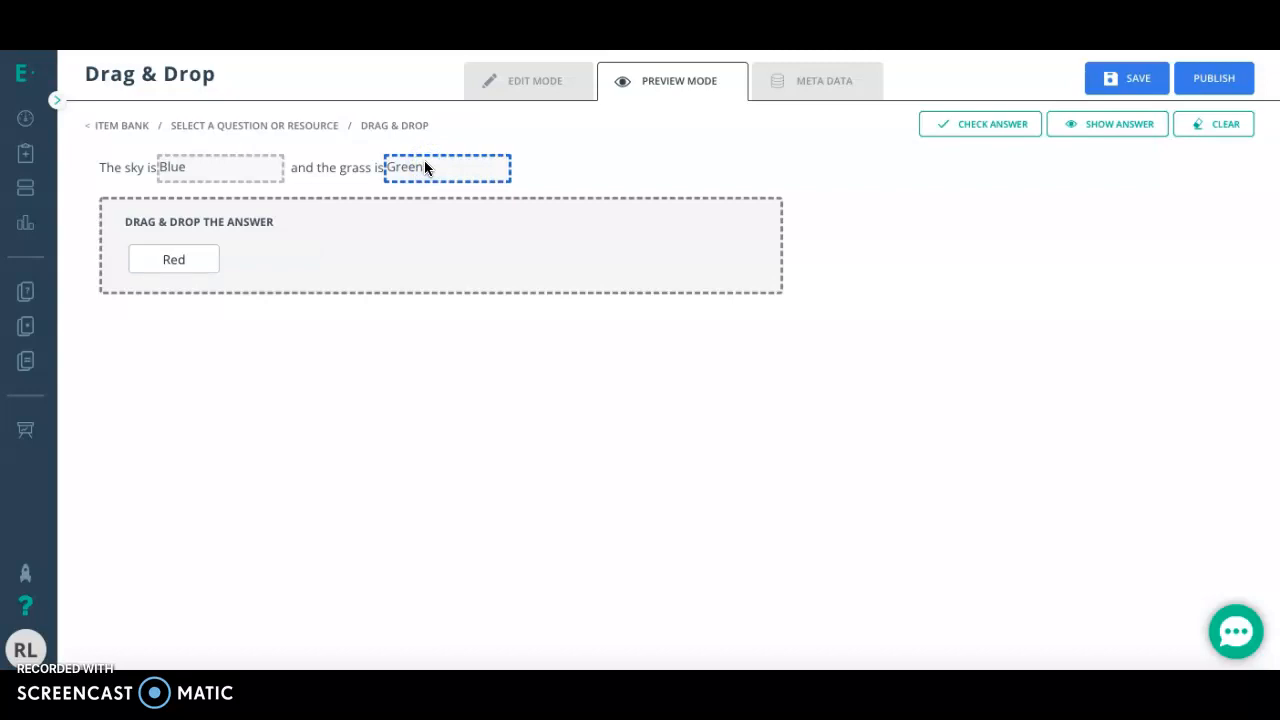
# Step: Leave the question without saving and create a new Label Image with Drag & Drop fill-in-the-blanks question
pyautogui.click(276, 131)
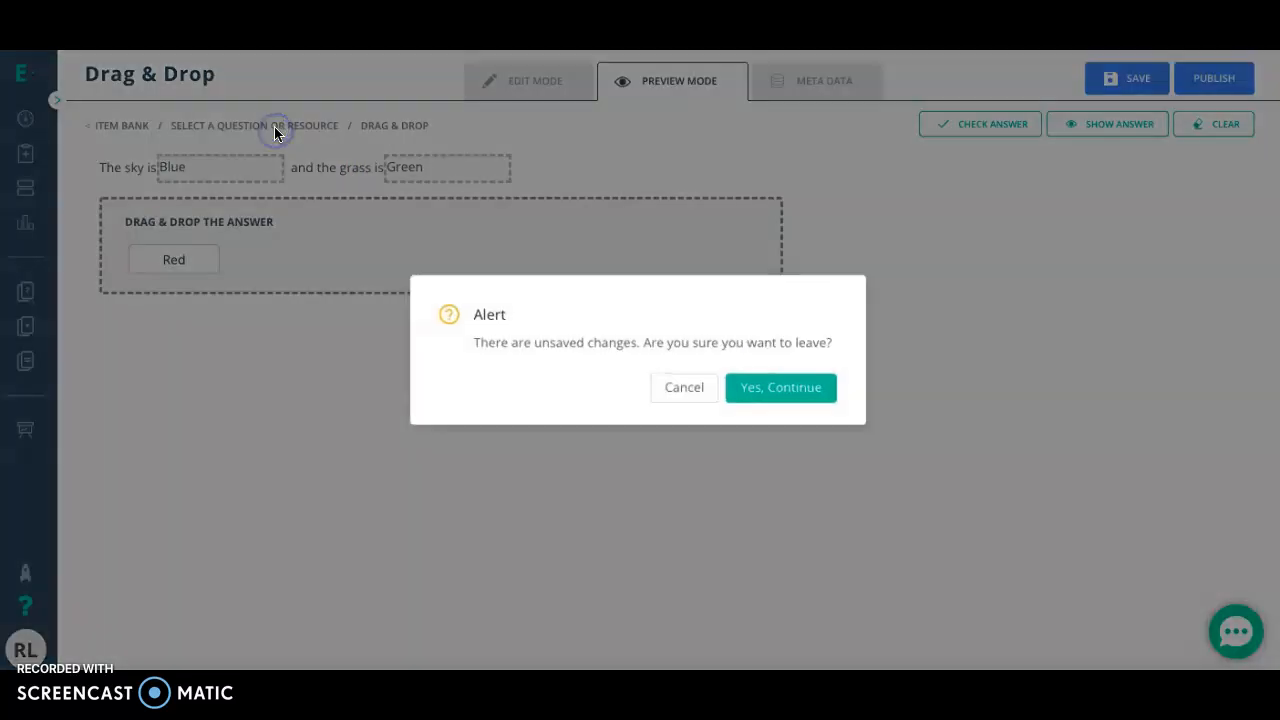
pyautogui.click(832, 393)
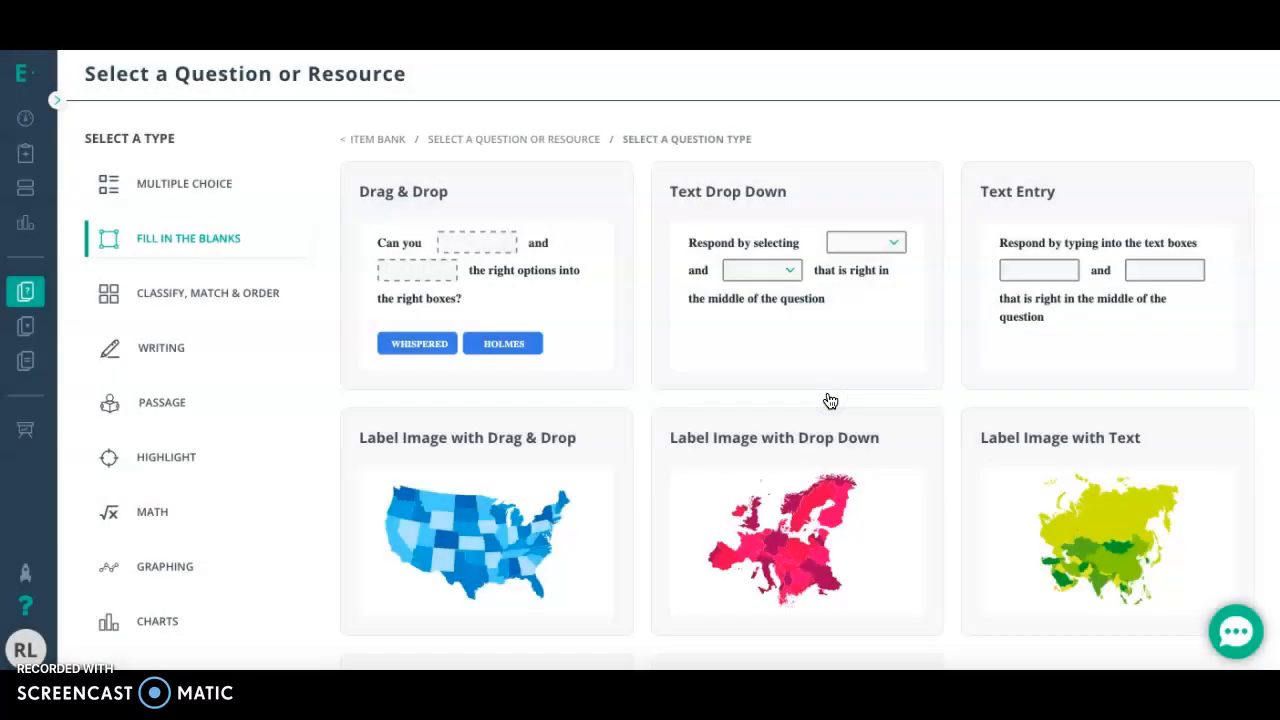
pyautogui.scroll(-3, 830, 400)
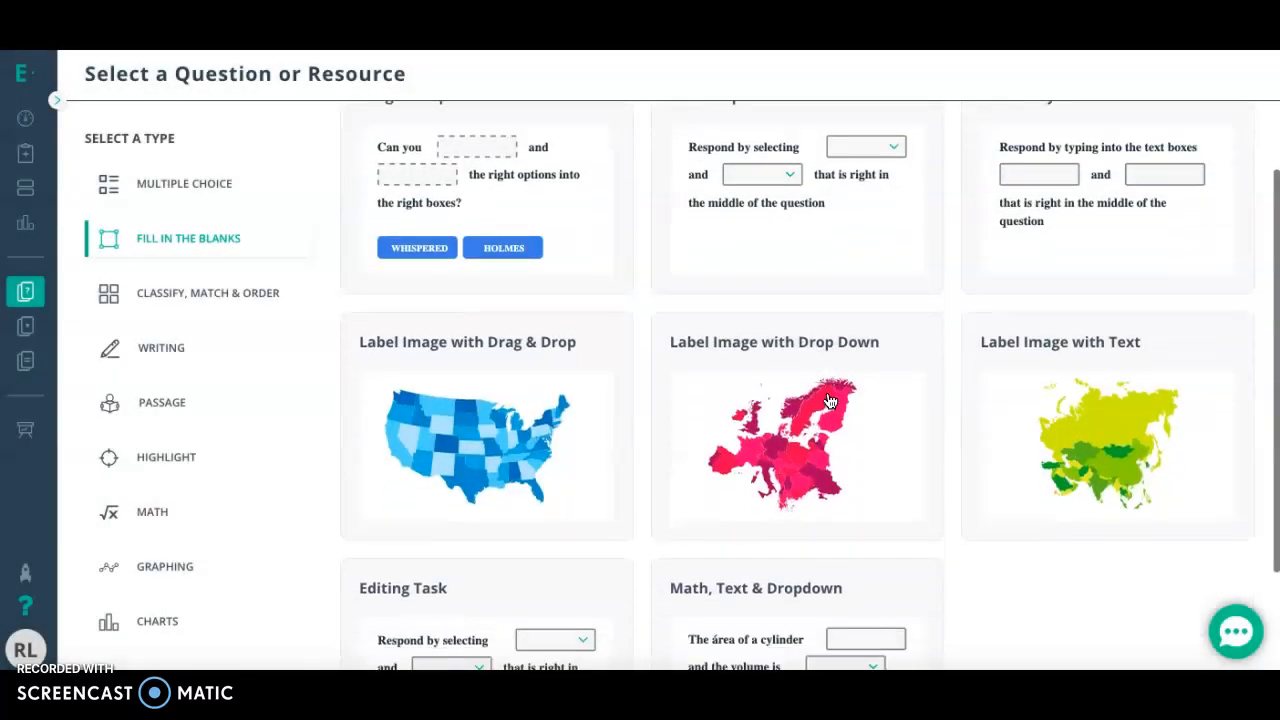
pyautogui.click(824, 402)
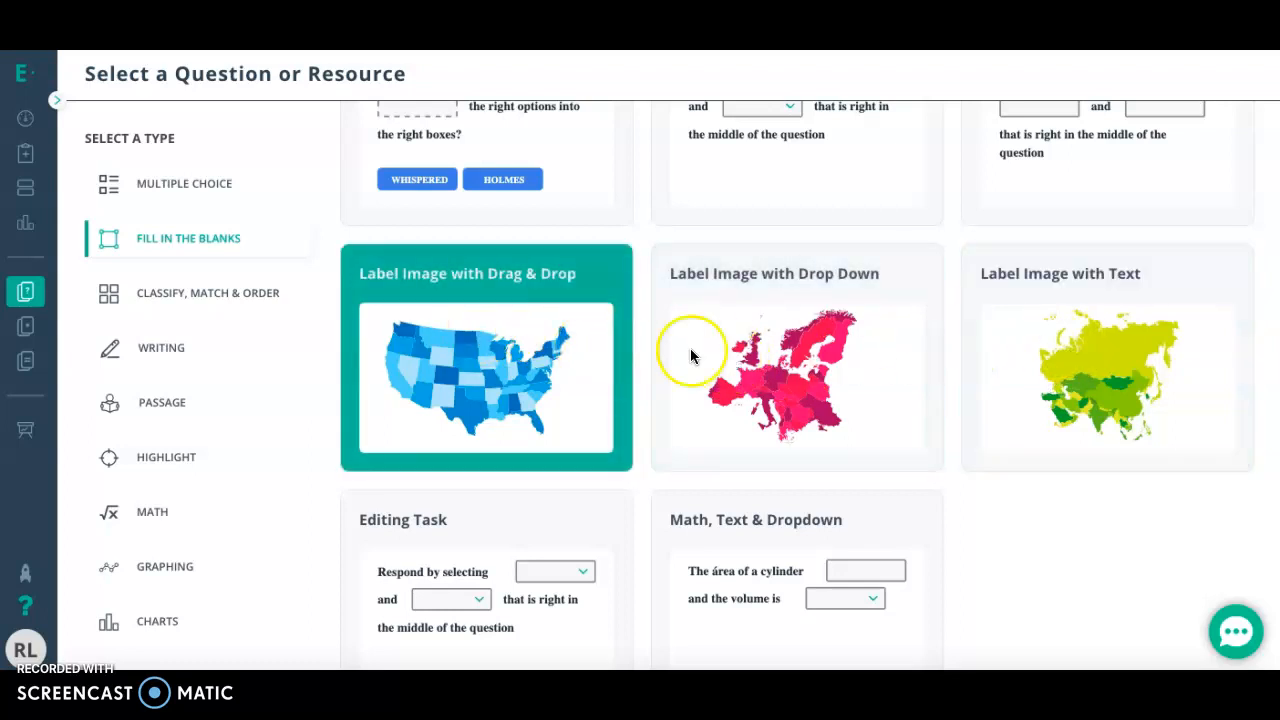
pyautogui.scroll(1, 663, 414)
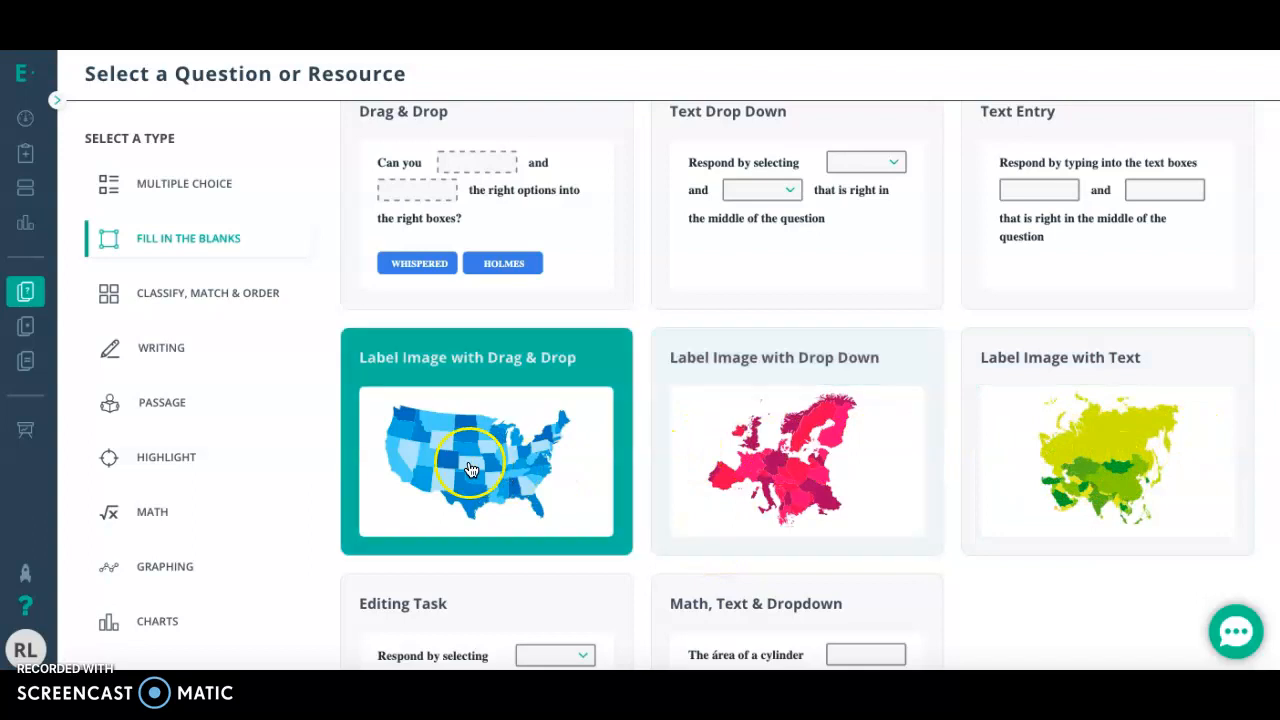
pyautogui.click(503, 423)
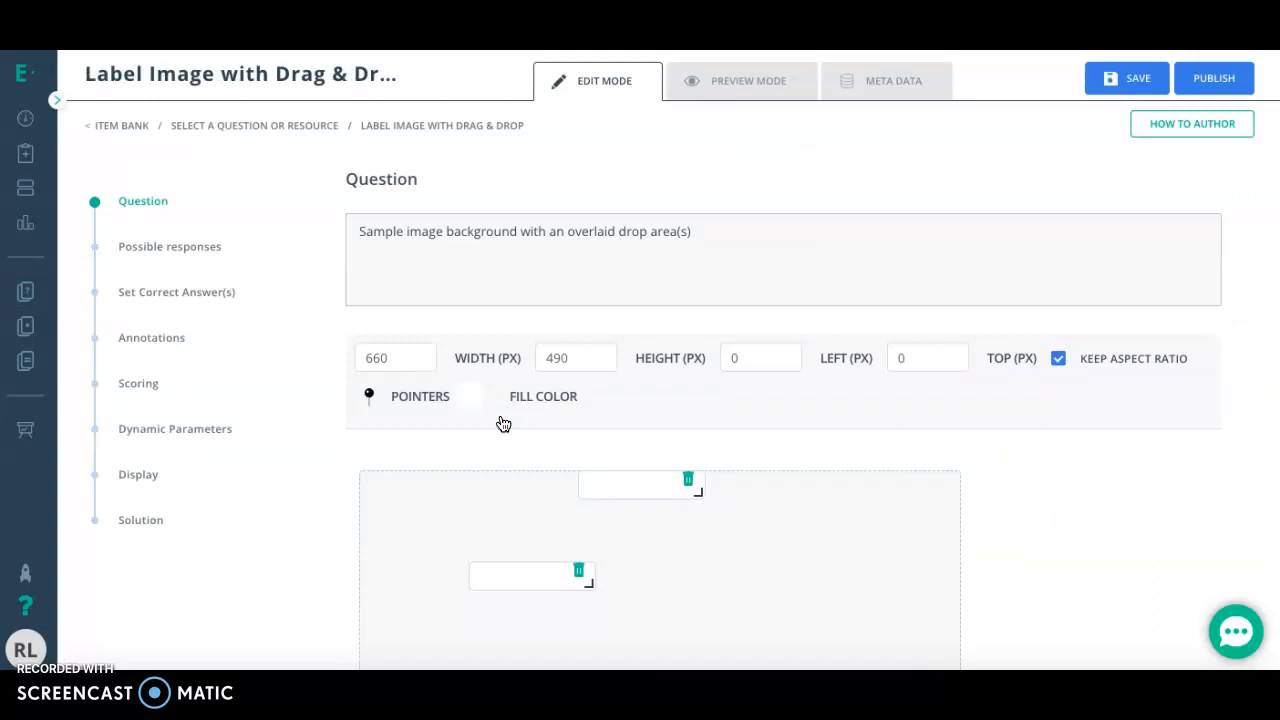
# Step: Replace the sample question text with "Label the image."
pyautogui.click(743, 251)
pyautogui.moveTo(743, 251); pyautogui.dragTo(347, 191)
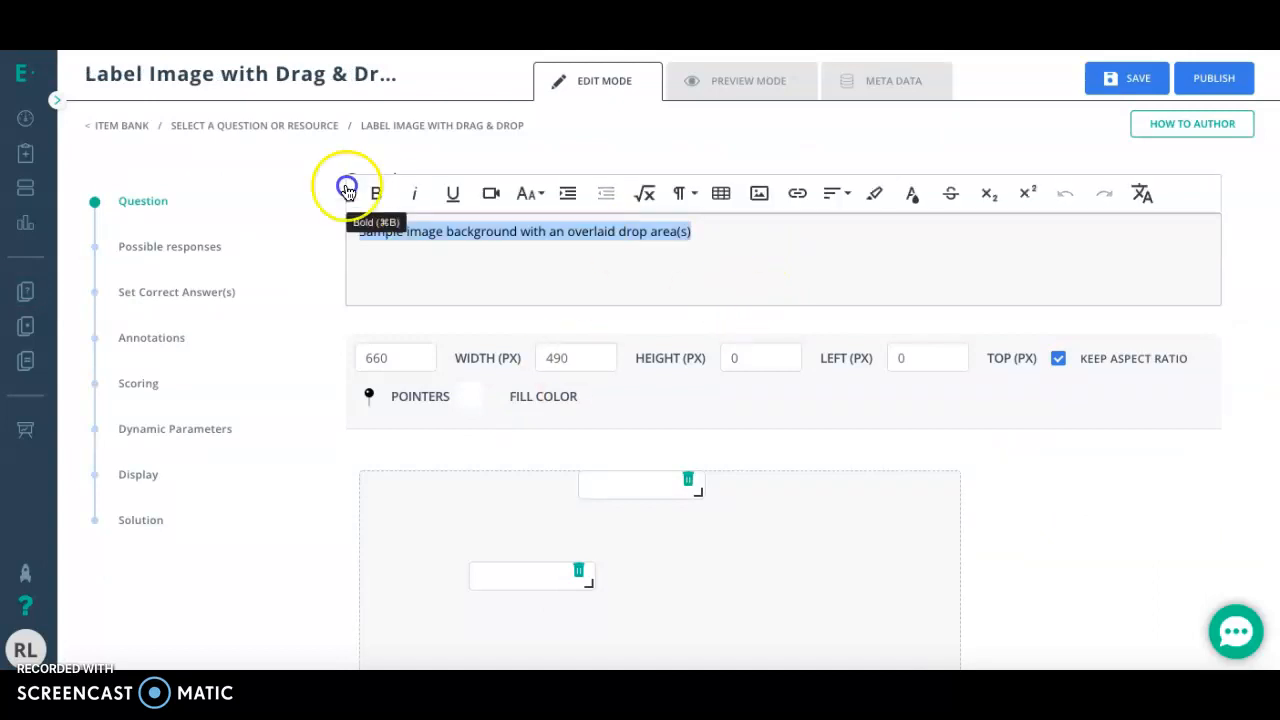
pyautogui.write('Label the image.')
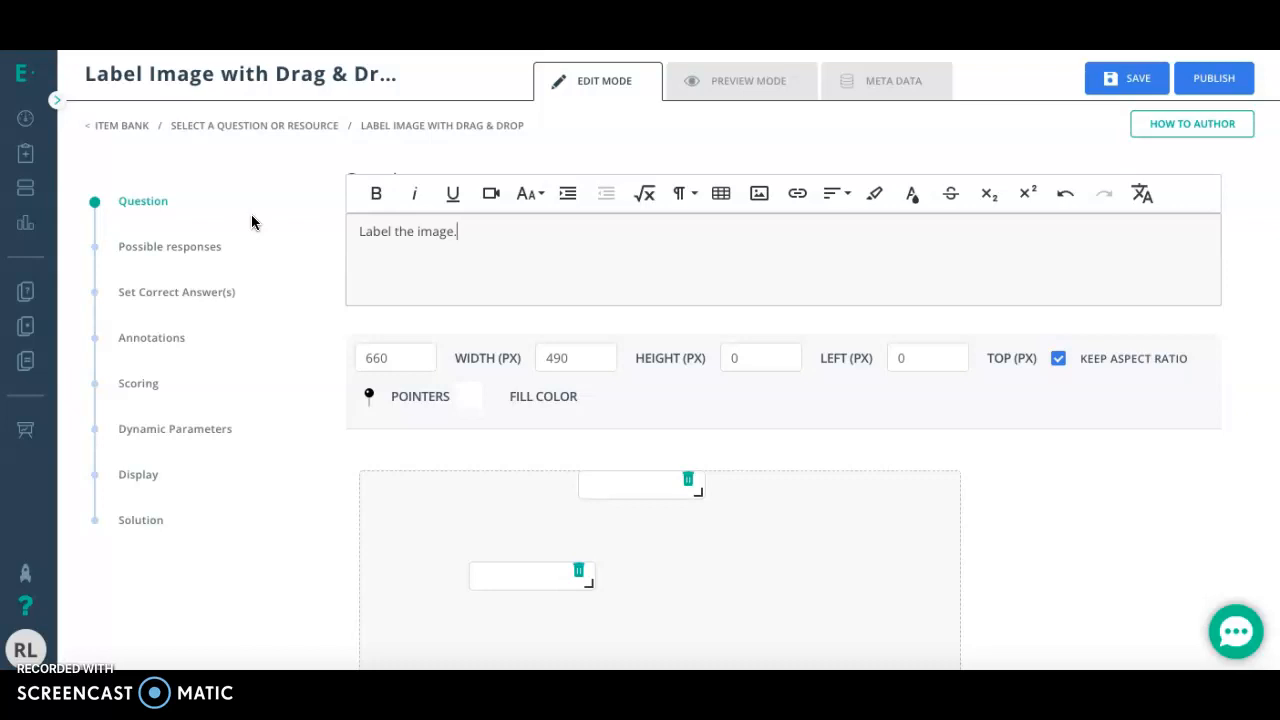
# Step: Update the question's background image with the grey outline of Missouri
pyautogui.scroll(-1, 559, 377)
pyautogui.scroll(-2, 558, 378)
pyautogui.scroll(2, 558, 380)
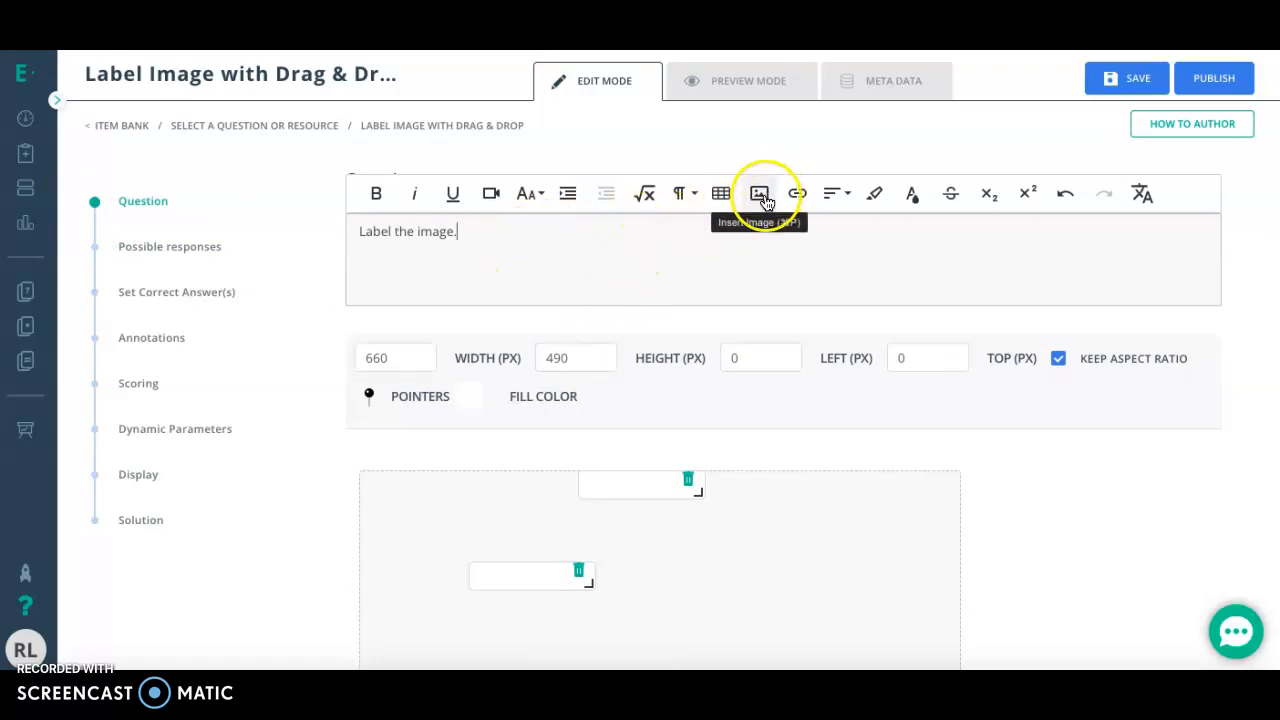
pyautogui.click(694, 243)
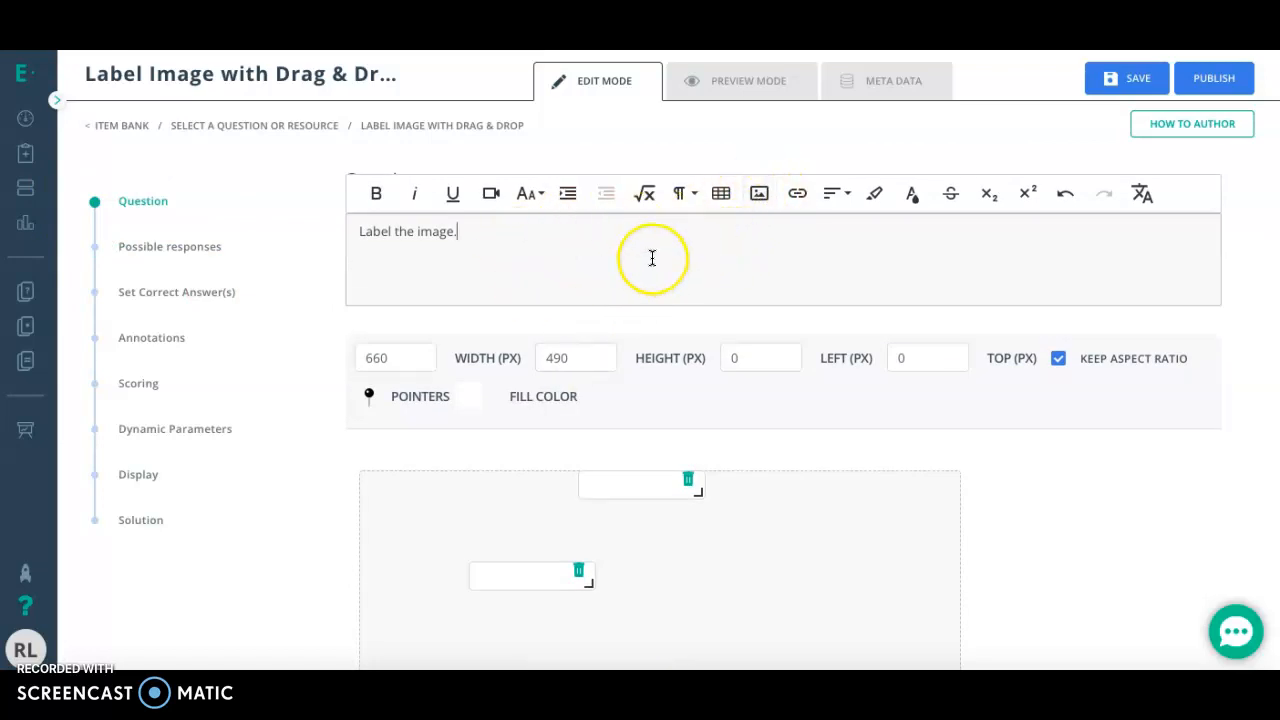
pyautogui.scroll(-3, 652, 258)
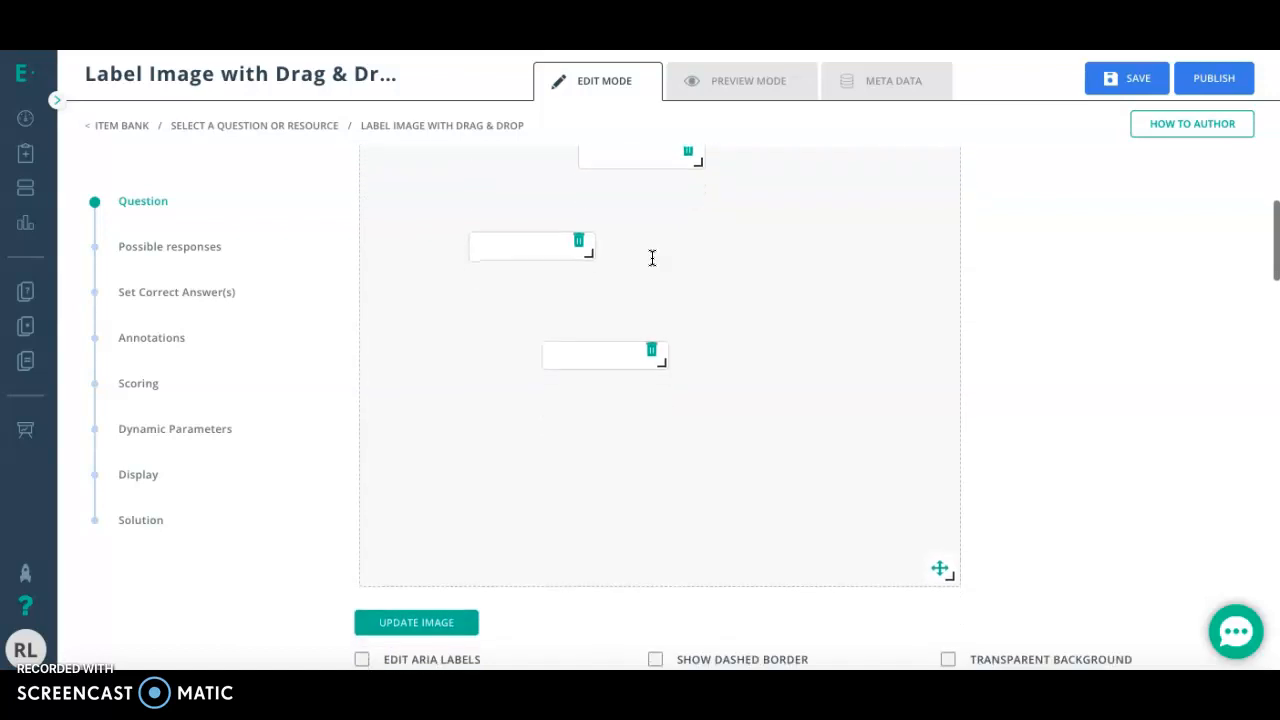
pyautogui.scroll(-1, 652, 258)
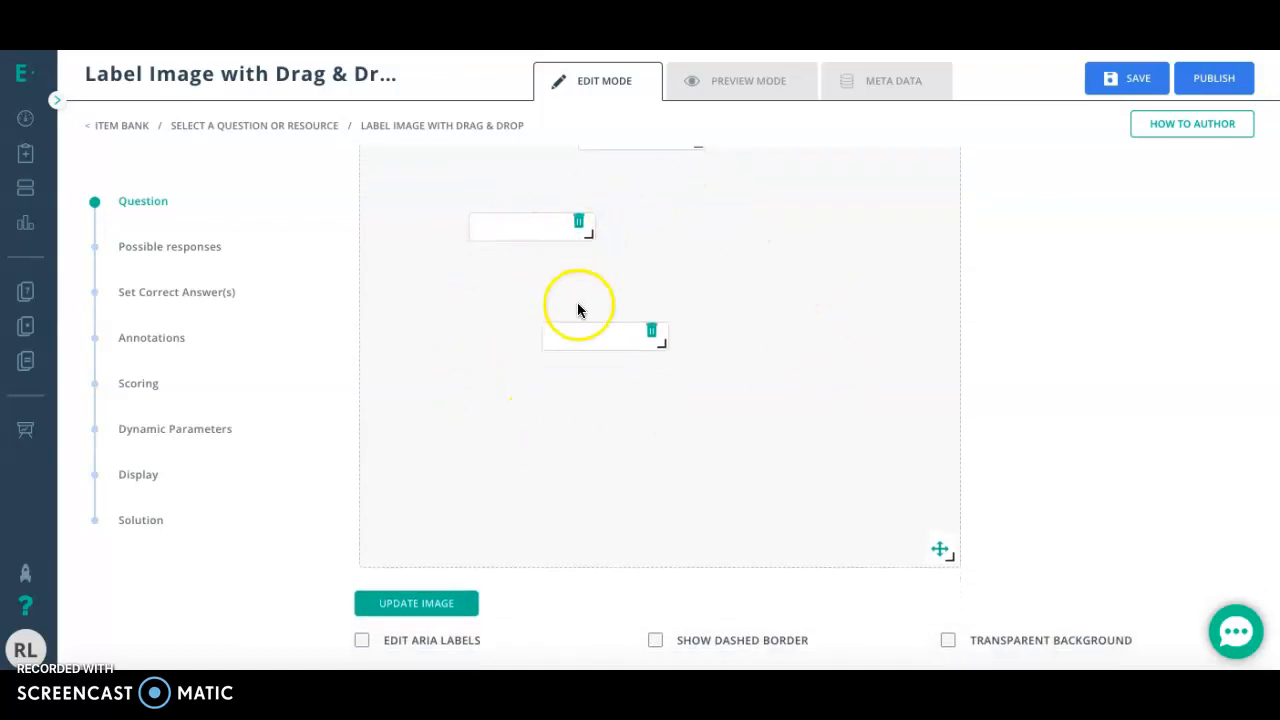
pyautogui.scroll(2, 700, 340)
pyautogui.scroll(-1, 671, 391)
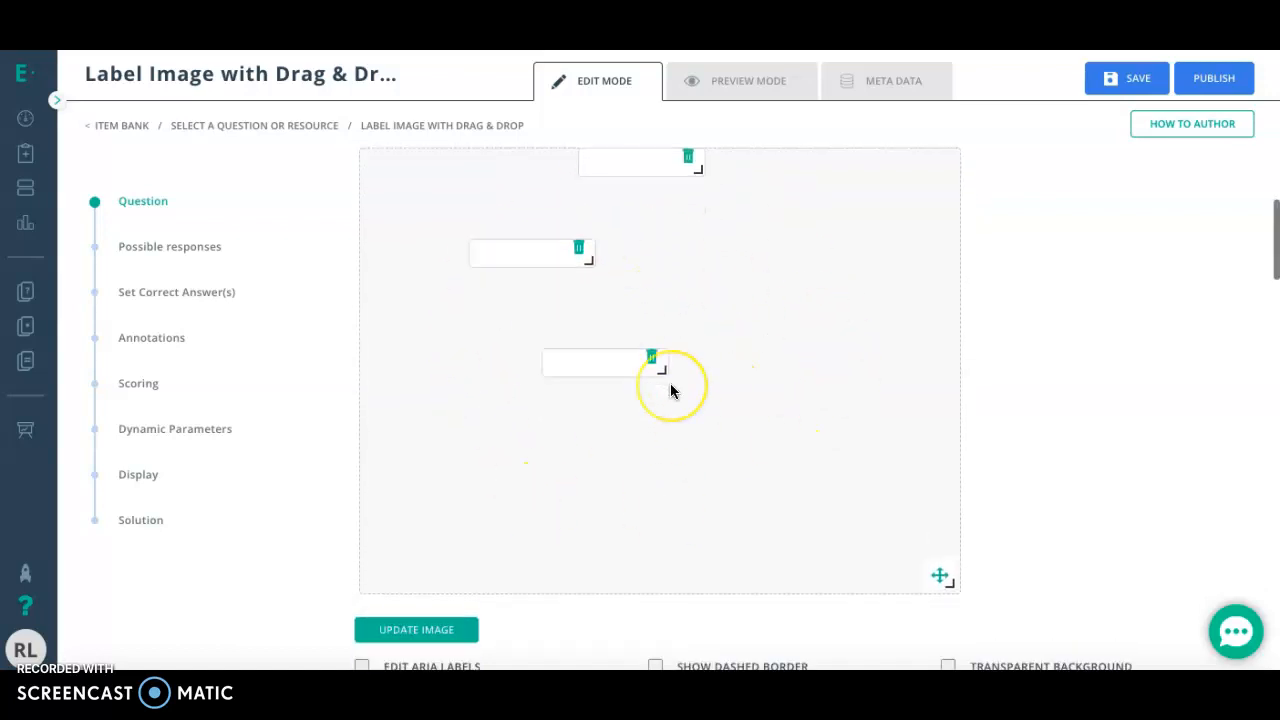
pyautogui.scroll(-1, 671, 391)
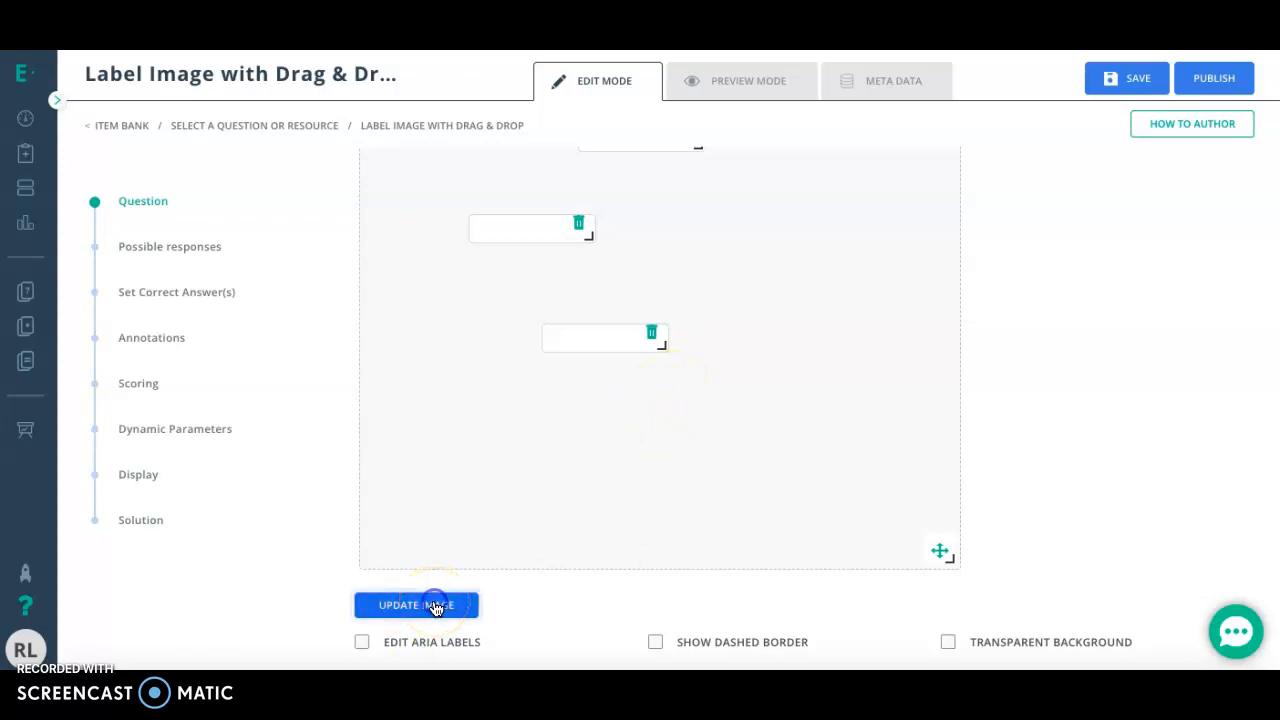
pyautogui.click(466, 498)
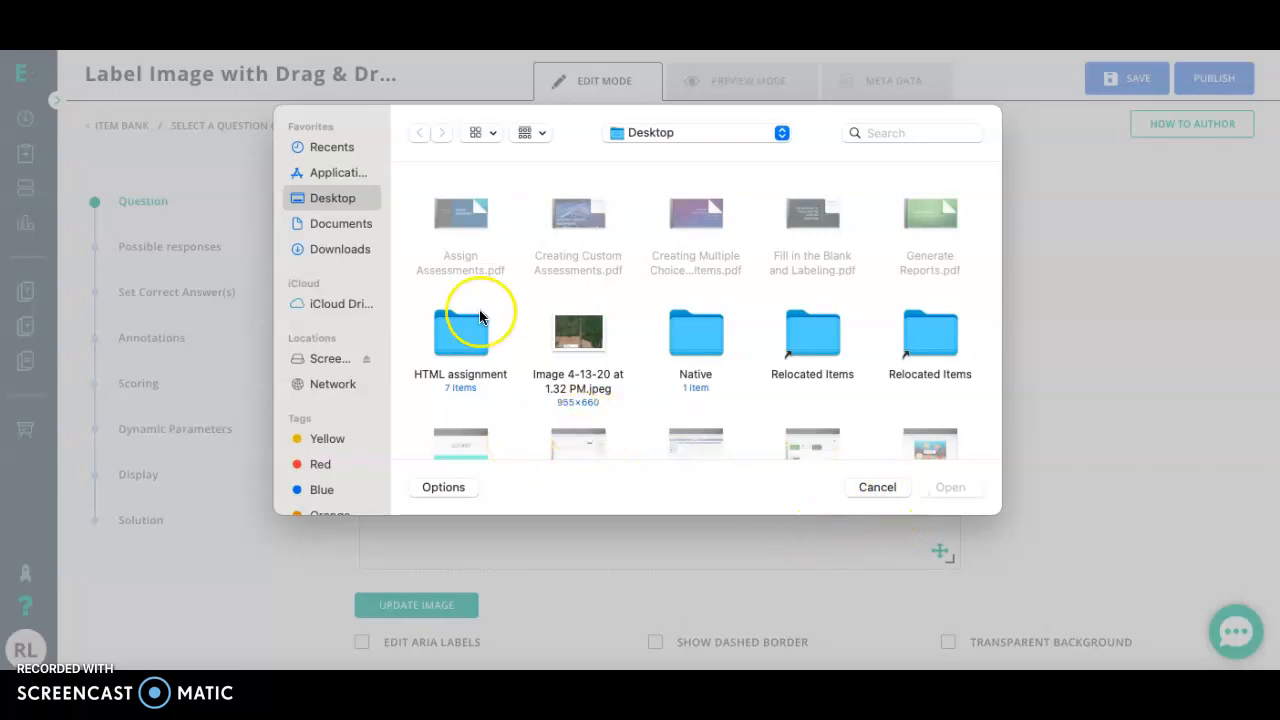
pyautogui.scroll(-2, 479, 312)
pyautogui.scroll(-5, 480, 316)
pyautogui.scroll(5, 480, 316)
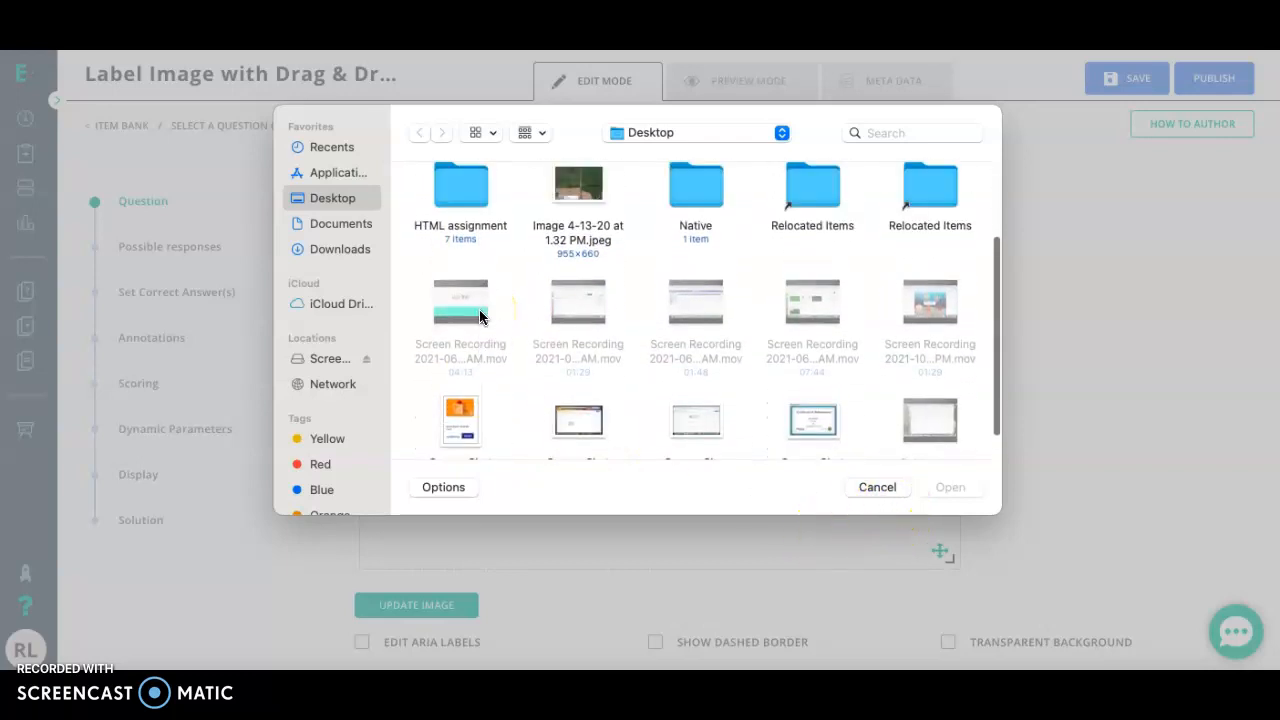
pyautogui.click(876, 488)
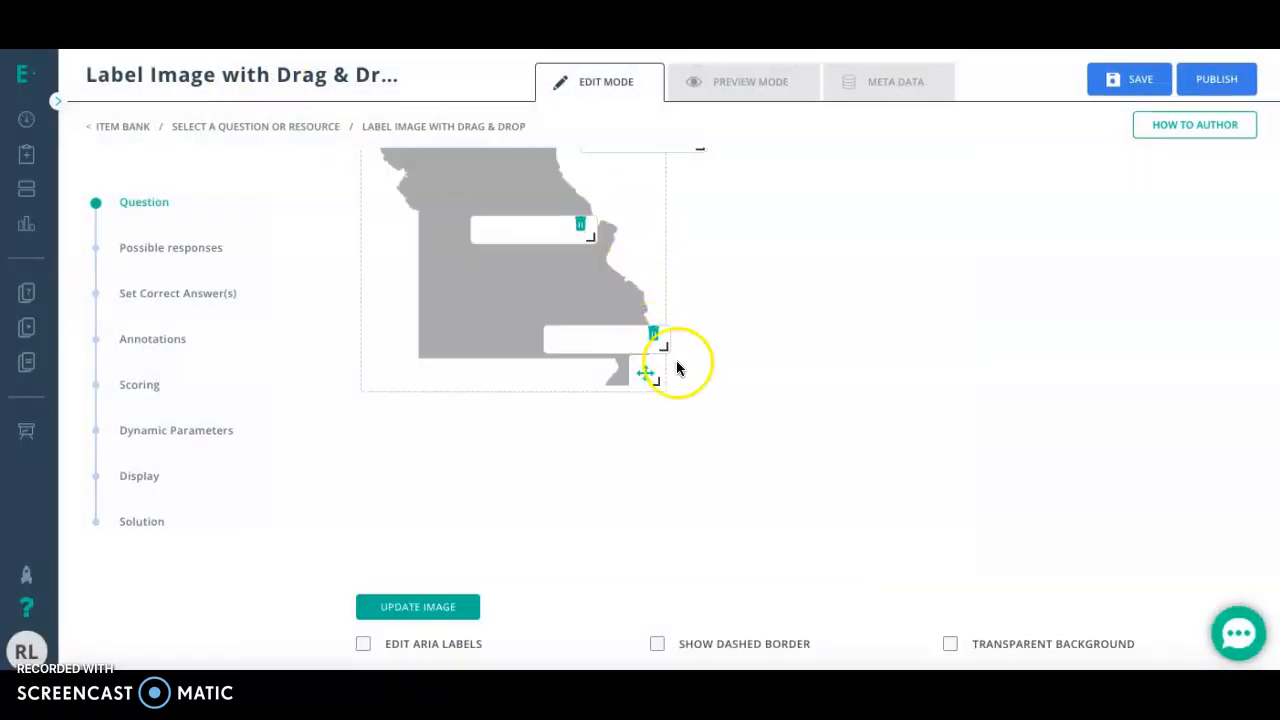
# Step: Move the Missouri image on the canvas to about 109 px left and 17 px top
pyautogui.scroll(3, 680, 368)
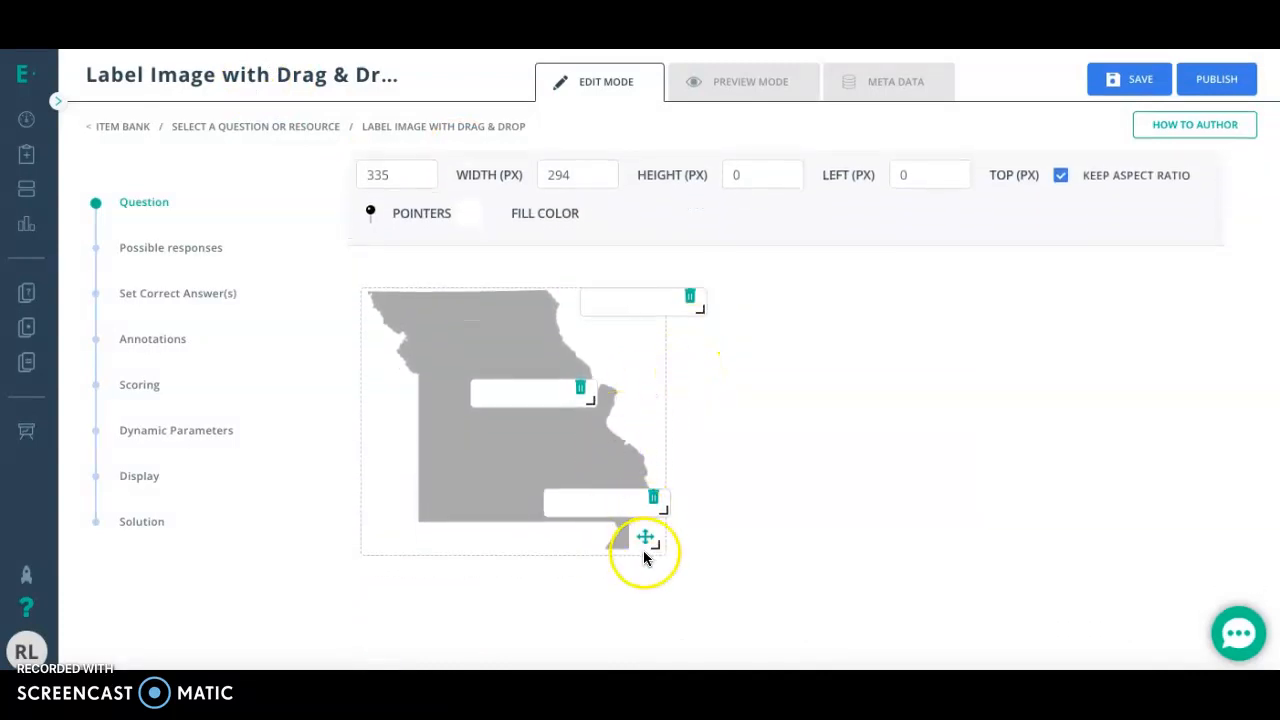
pyautogui.moveTo(649, 534); pyautogui.dragTo(747, 549)
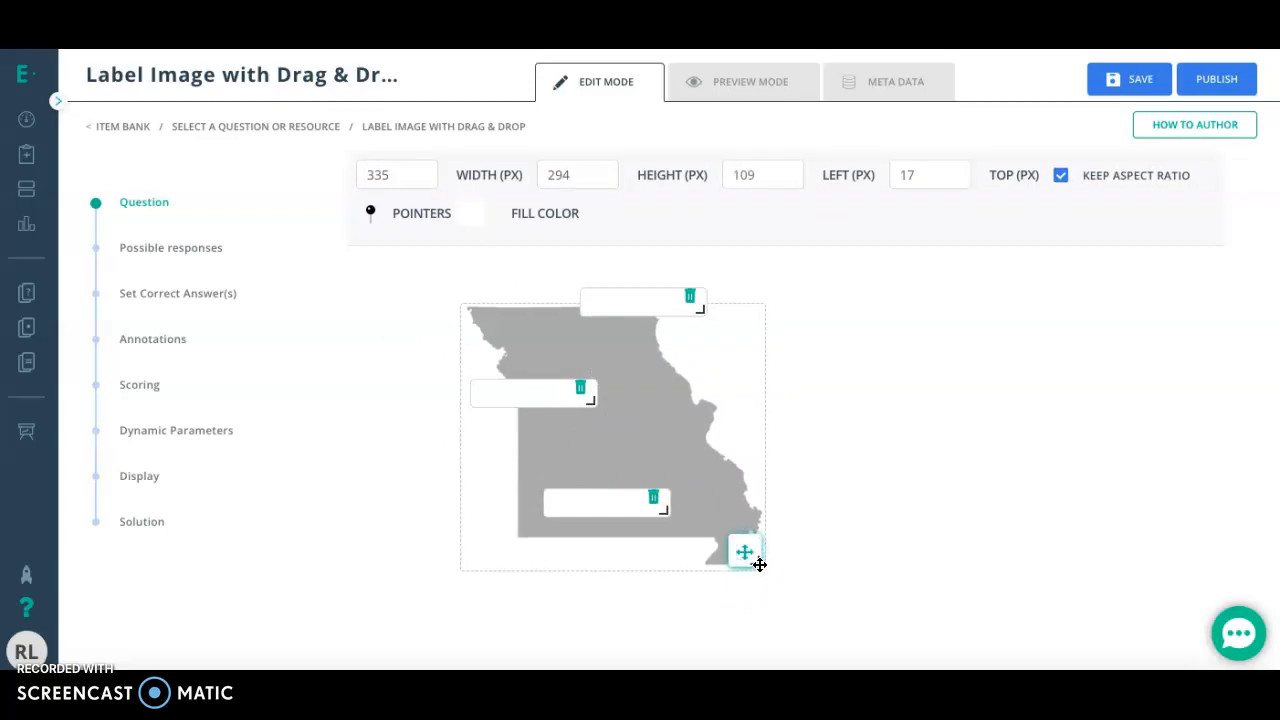
# Step: Nudge the Missouri image to about 124 px left and 27 px top, and set its height to 304 px
pyautogui.moveTo(760, 565); pyautogui.dragTo(771, 572)
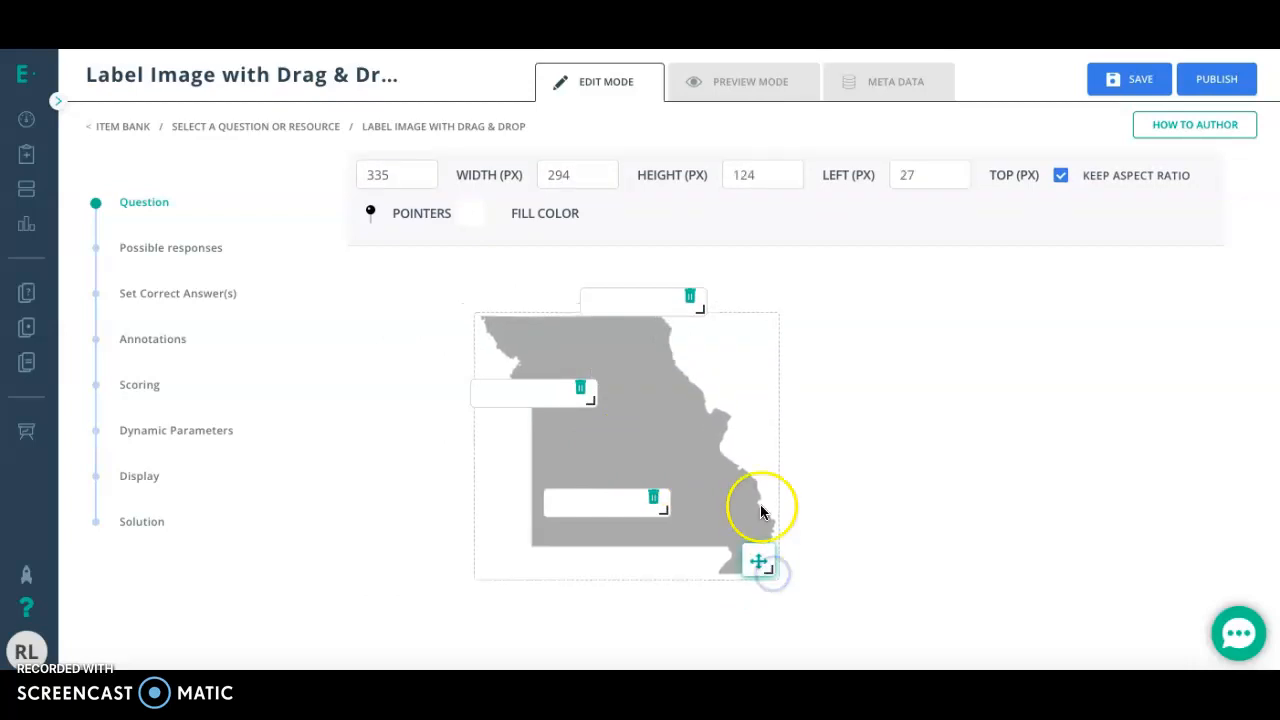
pyautogui.click(612, 168)
pyautogui.click(612, 168)
pyautogui.click(612, 168)
pyautogui.click(612, 168)
pyautogui.click(612, 168)
pyautogui.click(610, 183)
pyautogui.click(610, 183)
pyautogui.click(610, 186)
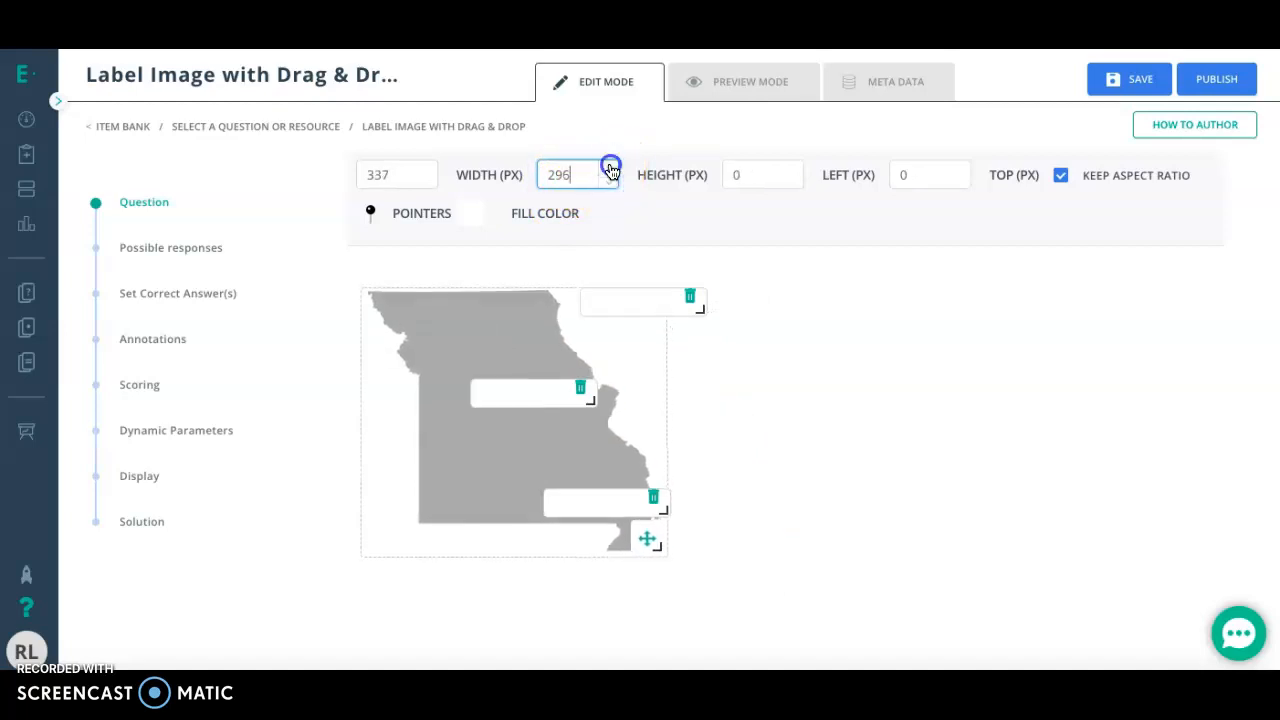
pyautogui.click(610, 168)
pyautogui.click(610, 168)
pyautogui.click(610, 168)
pyautogui.click(610, 168)
pyautogui.click(610, 168)
pyautogui.click(610, 168)
pyautogui.click(610, 168)
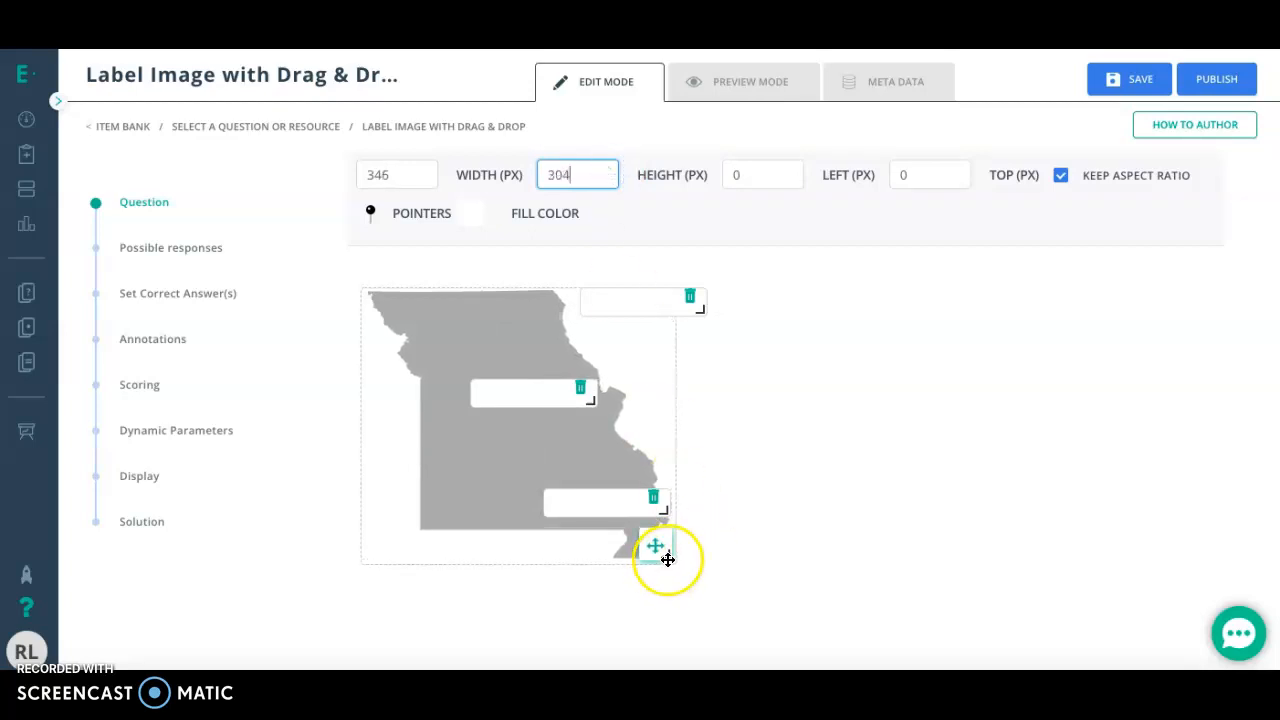
# Step: Enlarge the Missouri image on the canvas to about 496 px wide and 436 px high, keeping its aspect ratio
pyautogui.moveTo(671, 564); pyautogui.dragTo(814, 669)
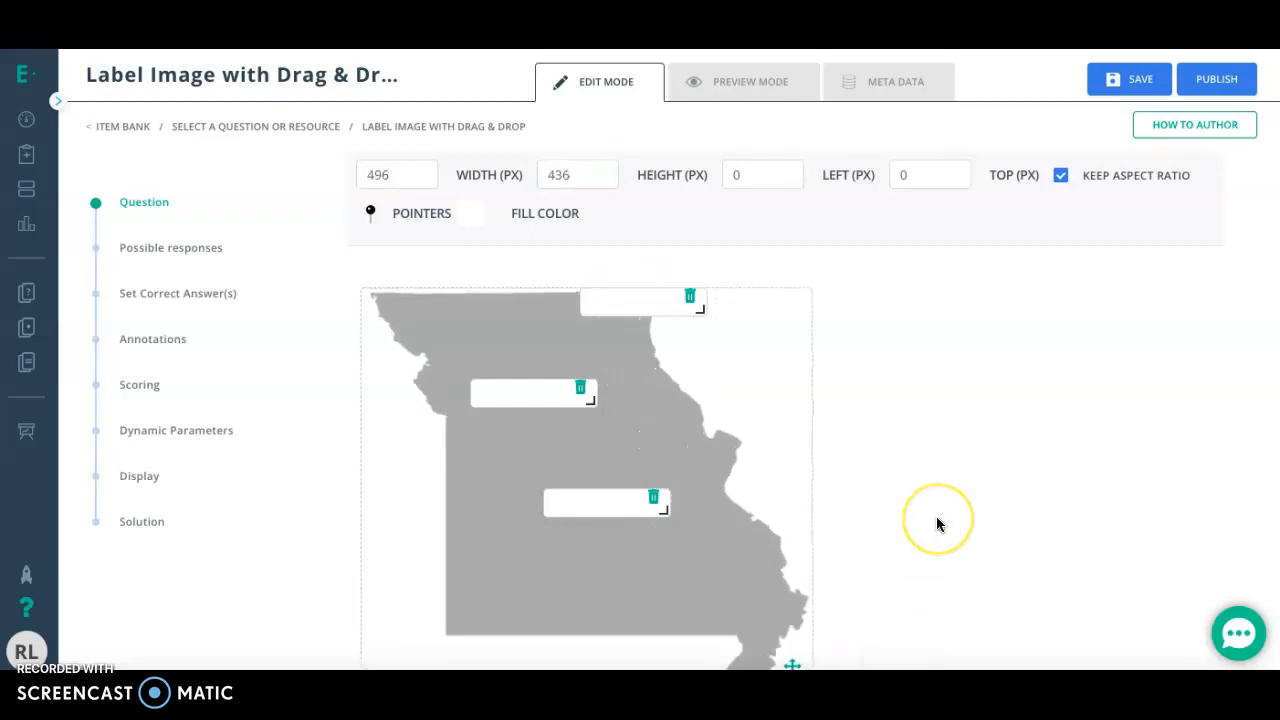
pyautogui.scroll(-1, 717, 508)
pyautogui.scroll(1, 718, 510)
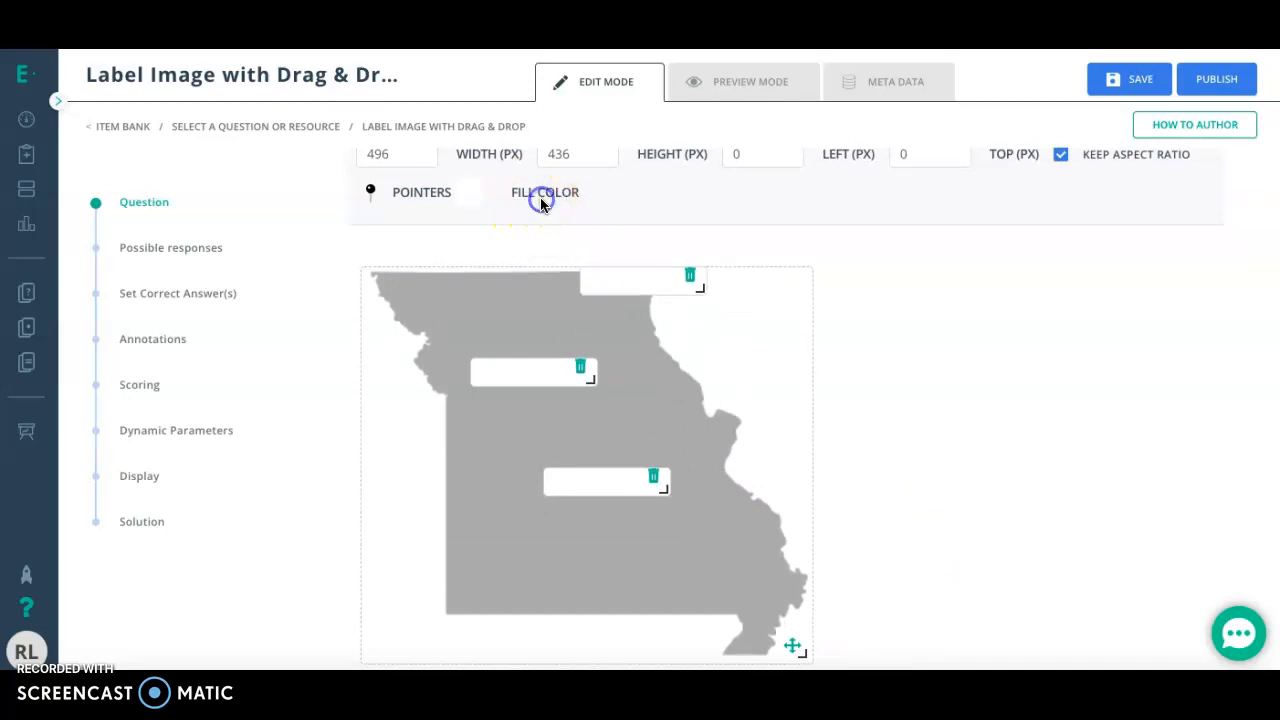
# Step: Examine the pointer and fill color options for the response boxes without choosing a color
pyautogui.click(369, 193)
pyautogui.click(369, 195)
pyautogui.click(474, 197)
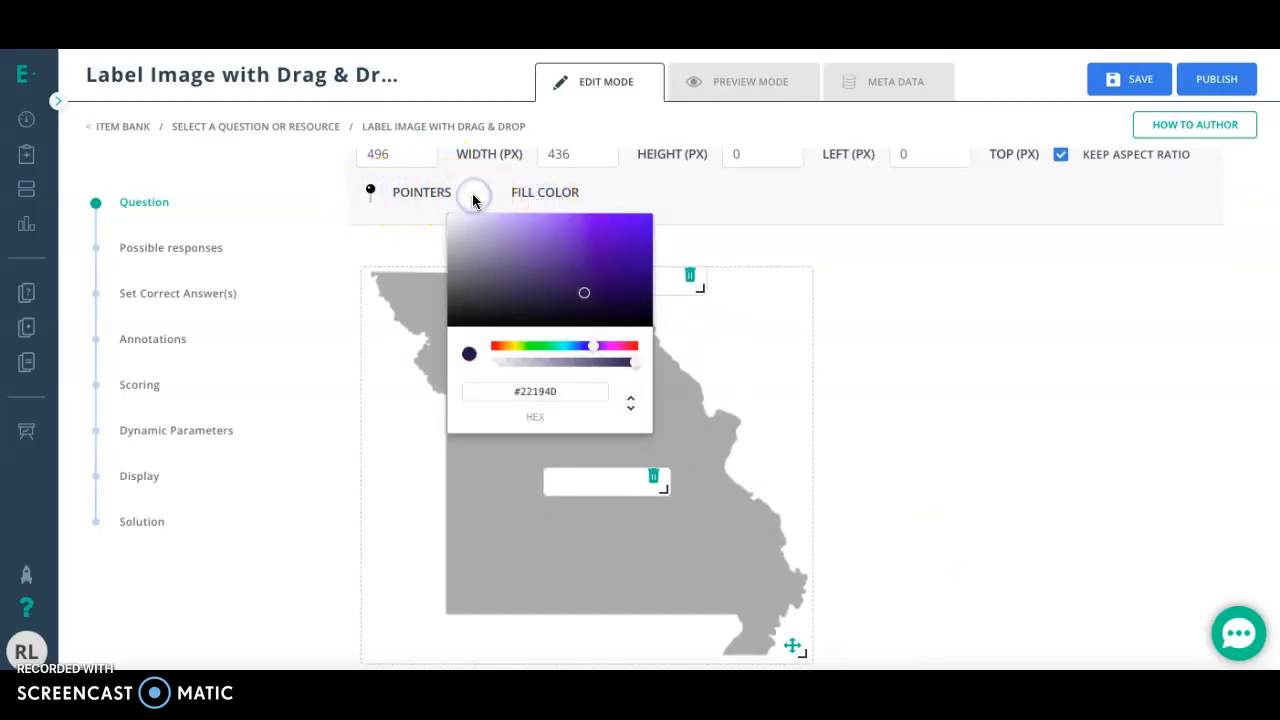
pyautogui.click(380, 199)
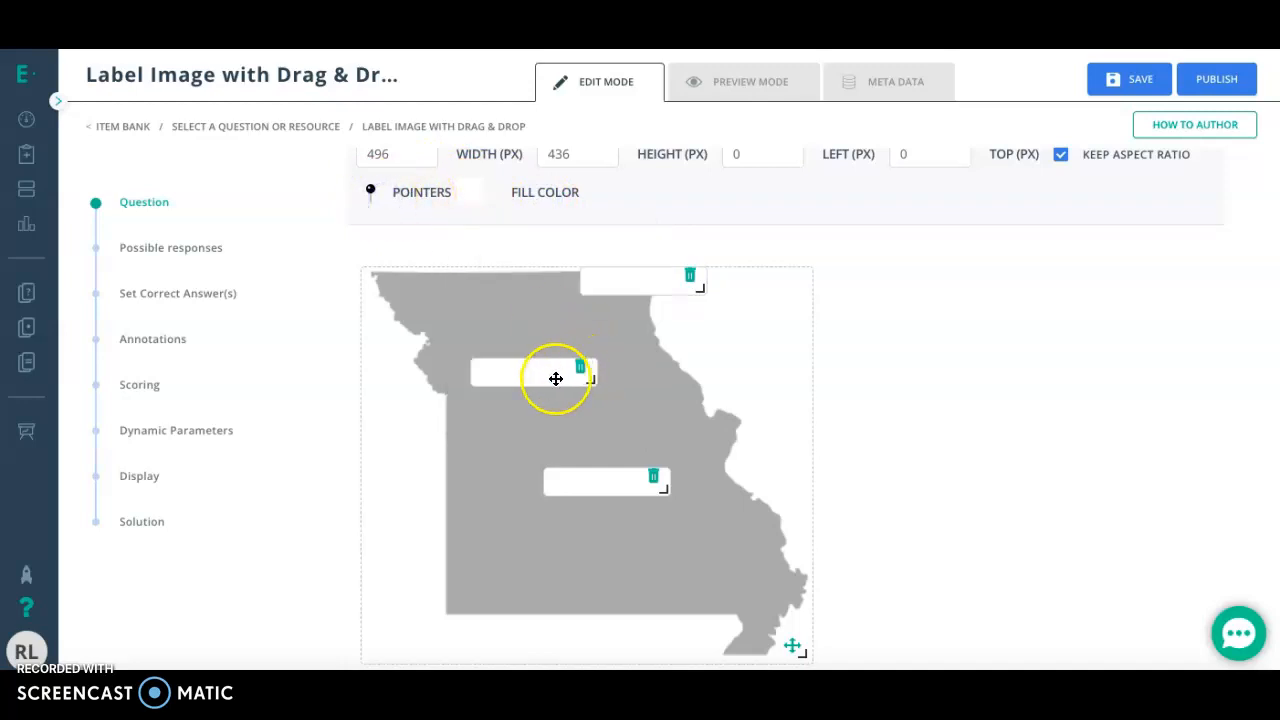
# Step: Spread the three response boxes over northwestern, central and northeastern Missouri, and add another box on the state's eastern border
pyautogui.moveTo(556, 379); pyautogui.dragTo(641, 405)
pyautogui.moveTo(648, 287); pyautogui.dragTo(447, 330)
pyautogui.moveTo(614, 391); pyautogui.dragTo(557, 434)
pyautogui.click(731, 409)
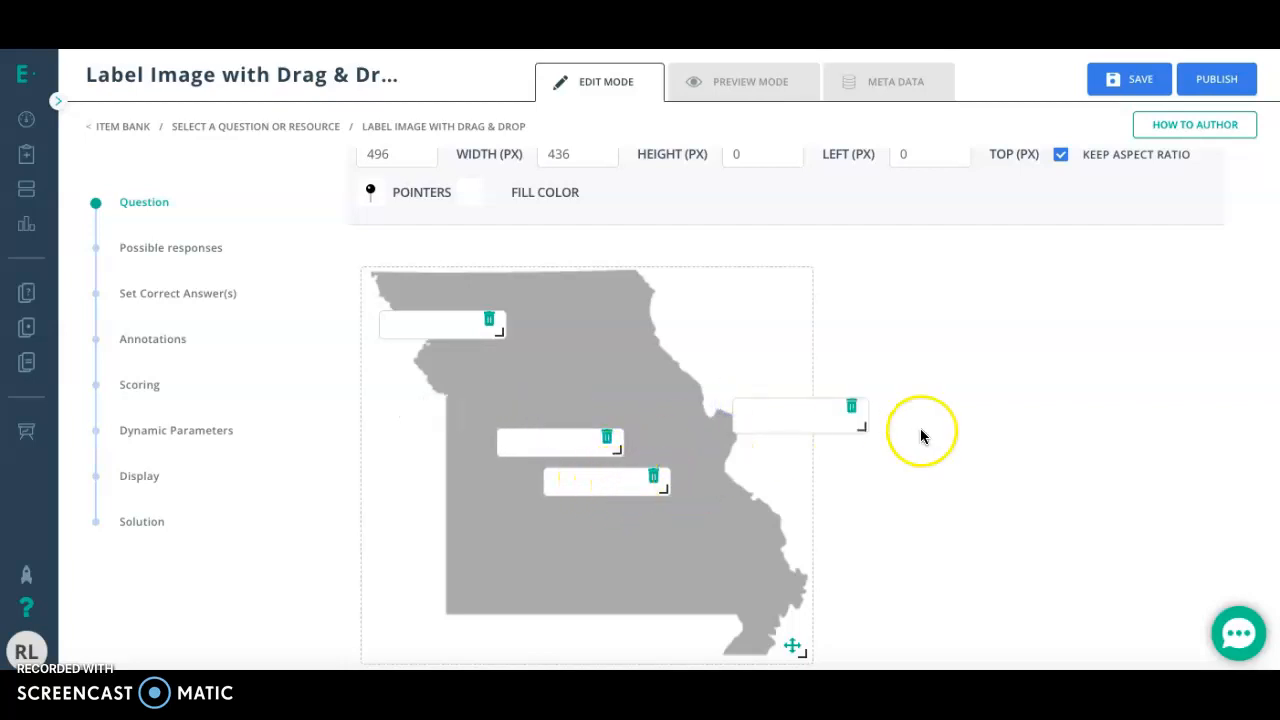
pyautogui.moveTo(609, 486); pyautogui.dragTo(750, 491)
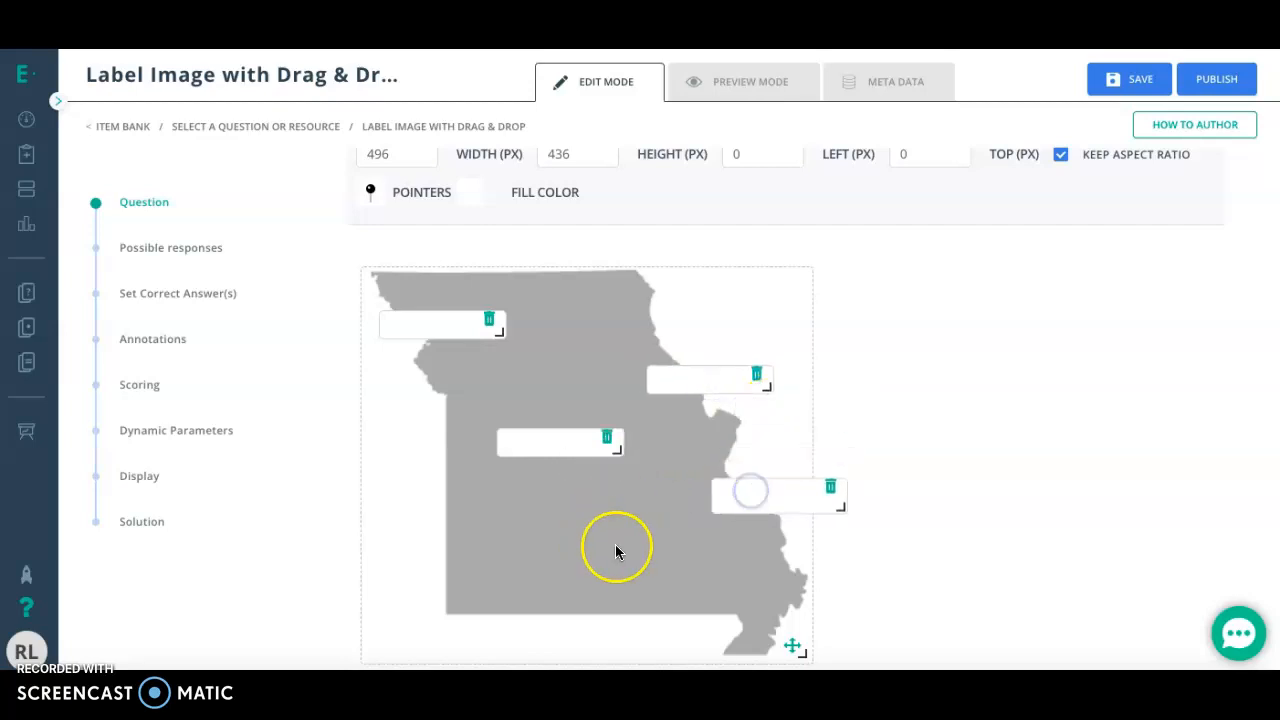
# Step: Delete the extra response boxes in the south and on the eastern border, and place one over southwestern Missouri
pyautogui.click(578, 540)
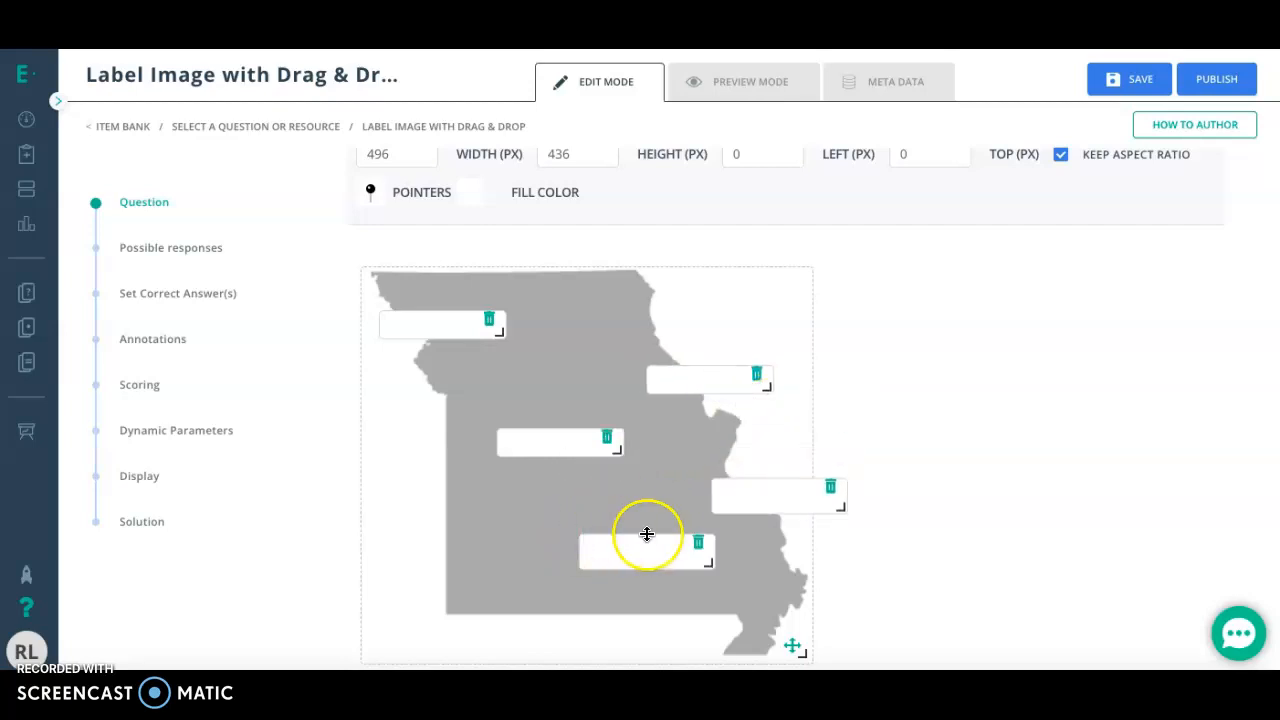
pyautogui.click(698, 543)
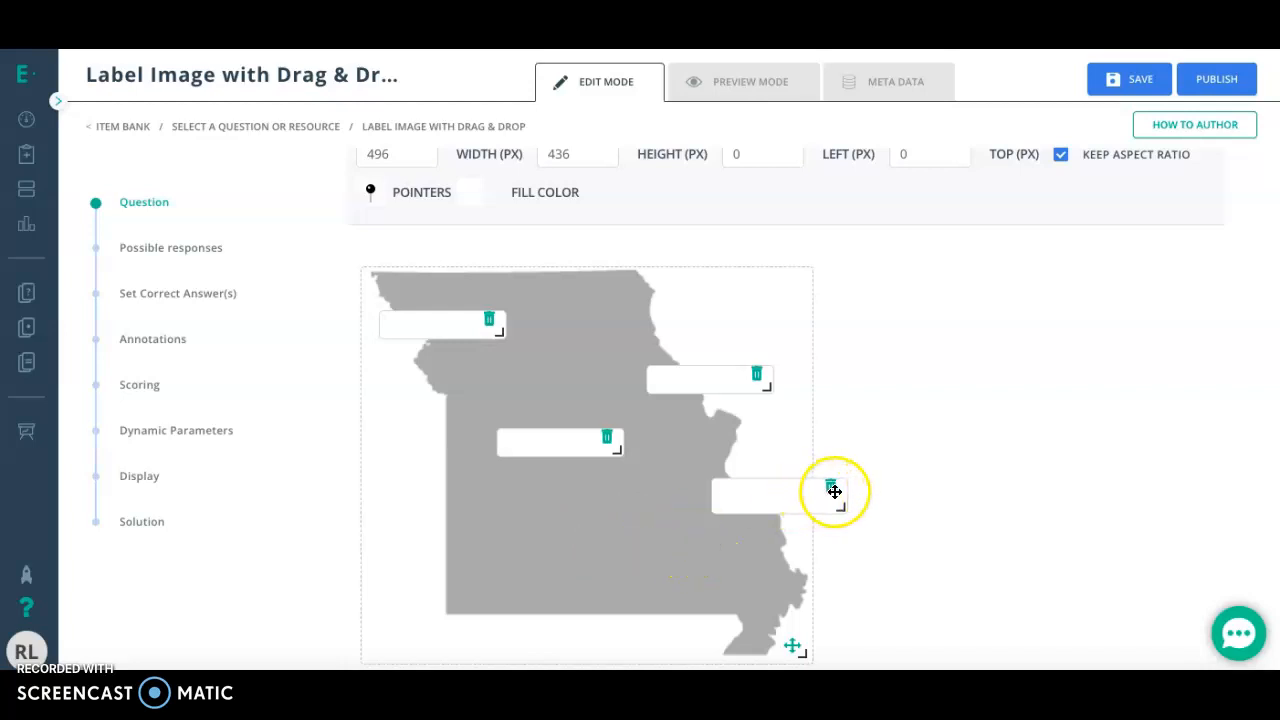
pyautogui.click(831, 487)
pyautogui.click(530, 564)
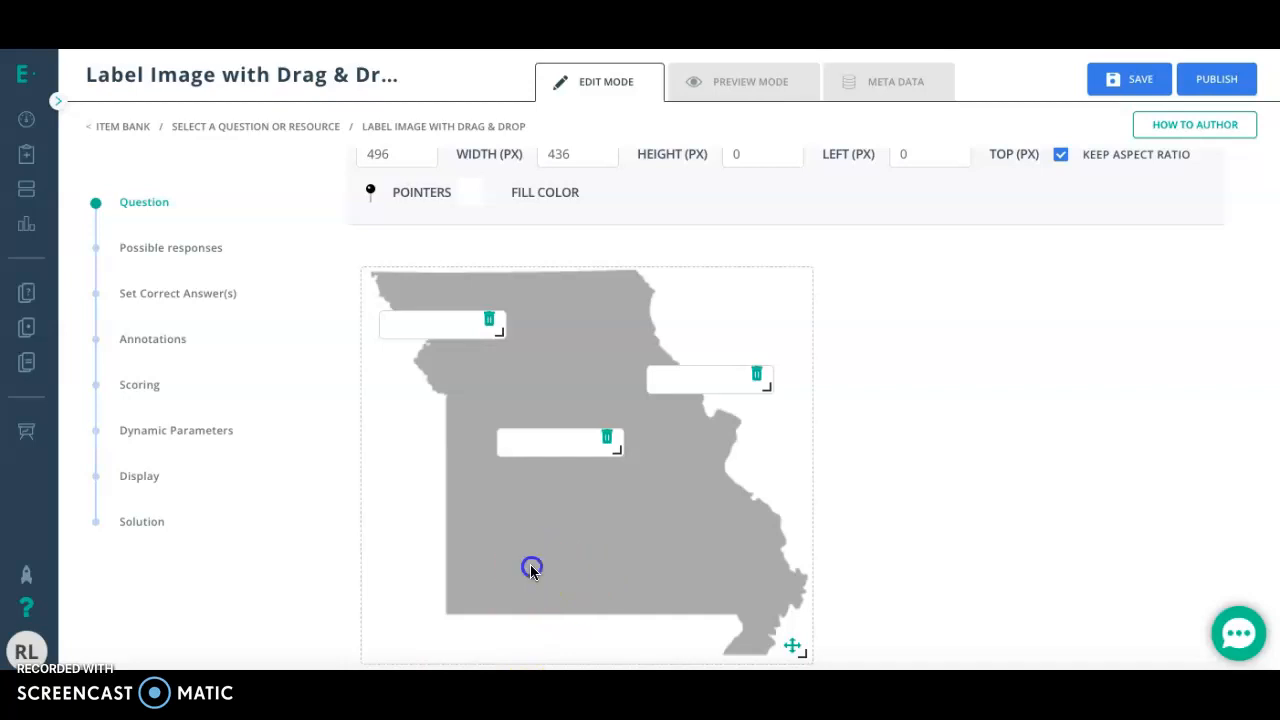
pyautogui.moveTo(569, 577); pyautogui.dragTo(524, 563)
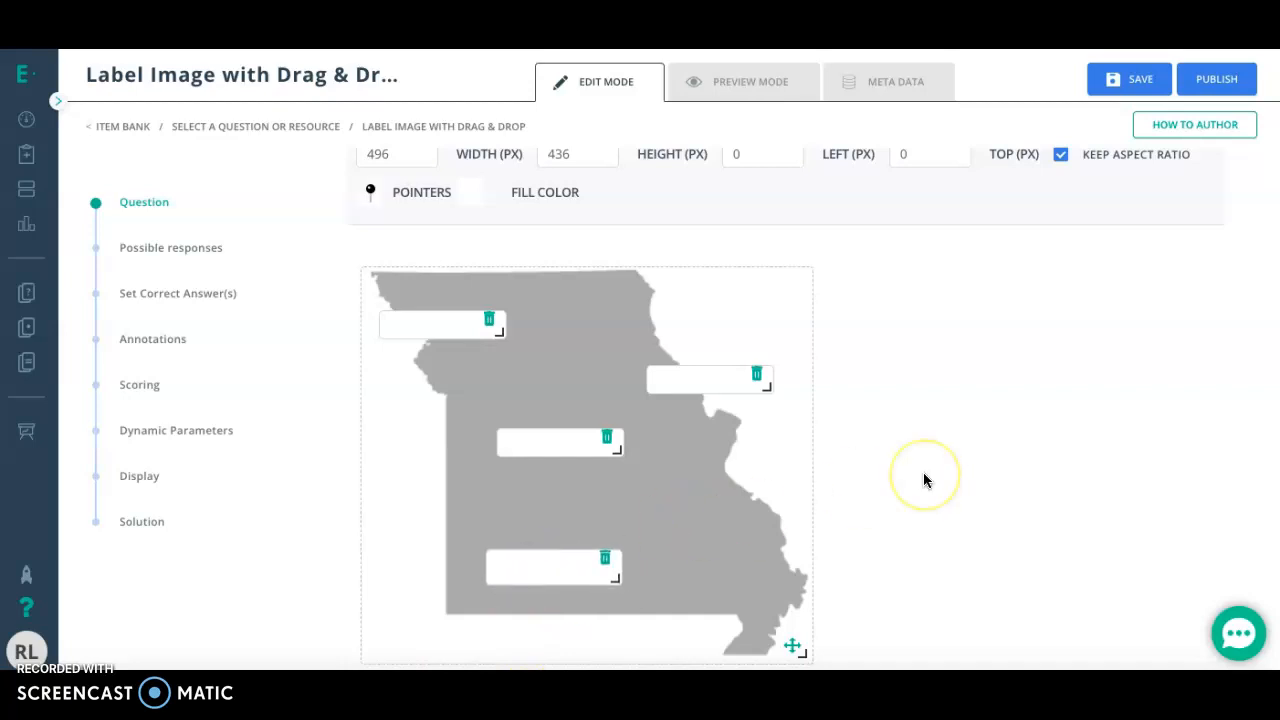
# Step: Turn on the dashed border for the response boxes on the Missouri image
pyautogui.scroll(2, 923, 476)
pyautogui.scroll(-5, 923, 478)
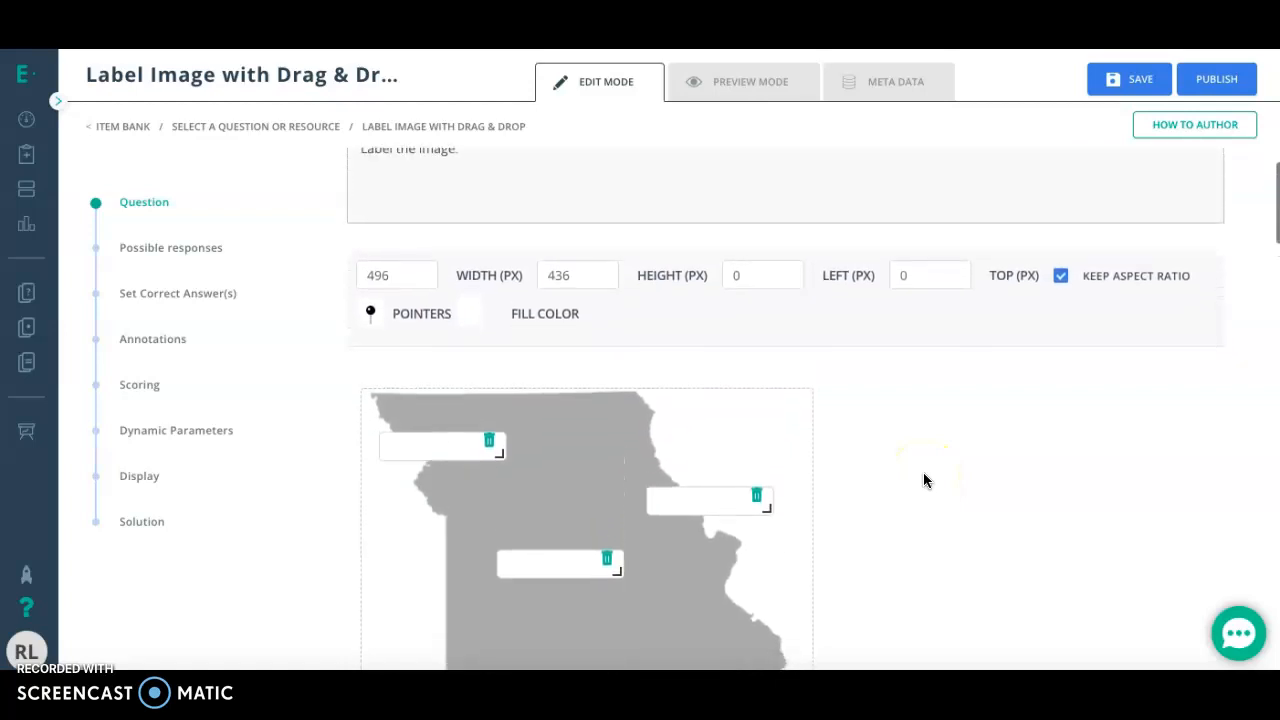
pyautogui.scroll(-3, 923, 480)
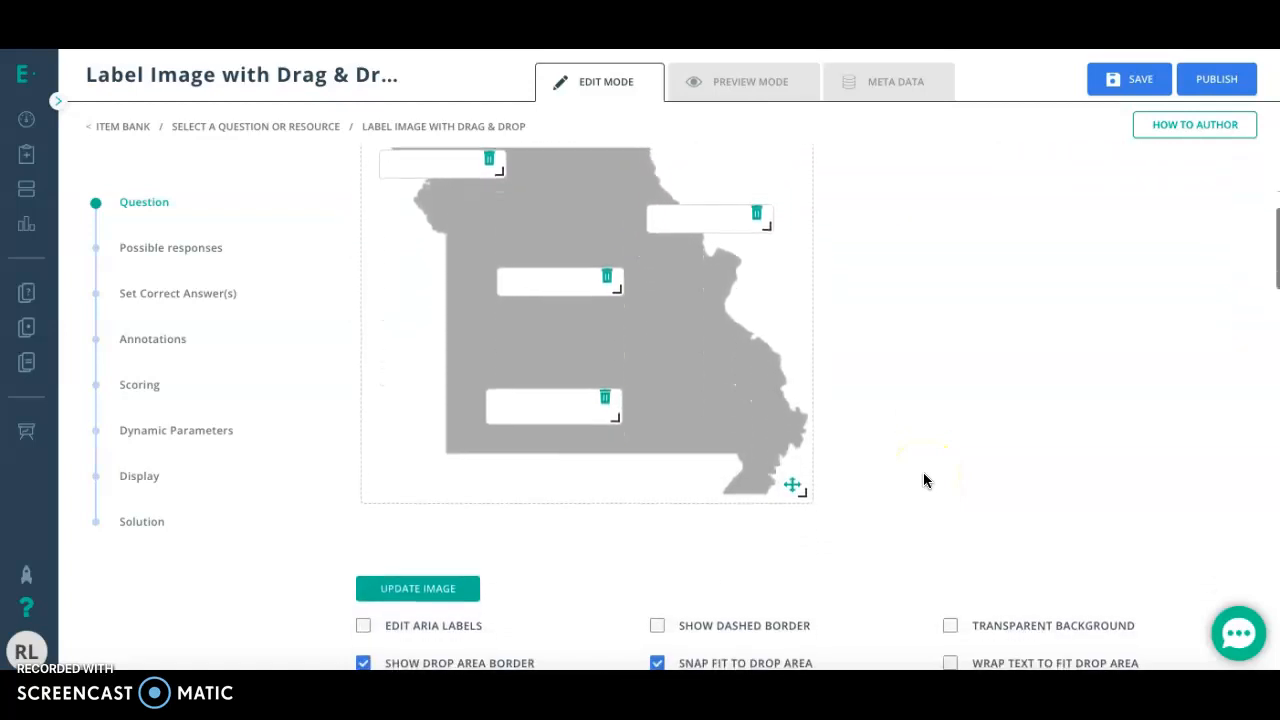
pyautogui.scroll(-1, 923, 472)
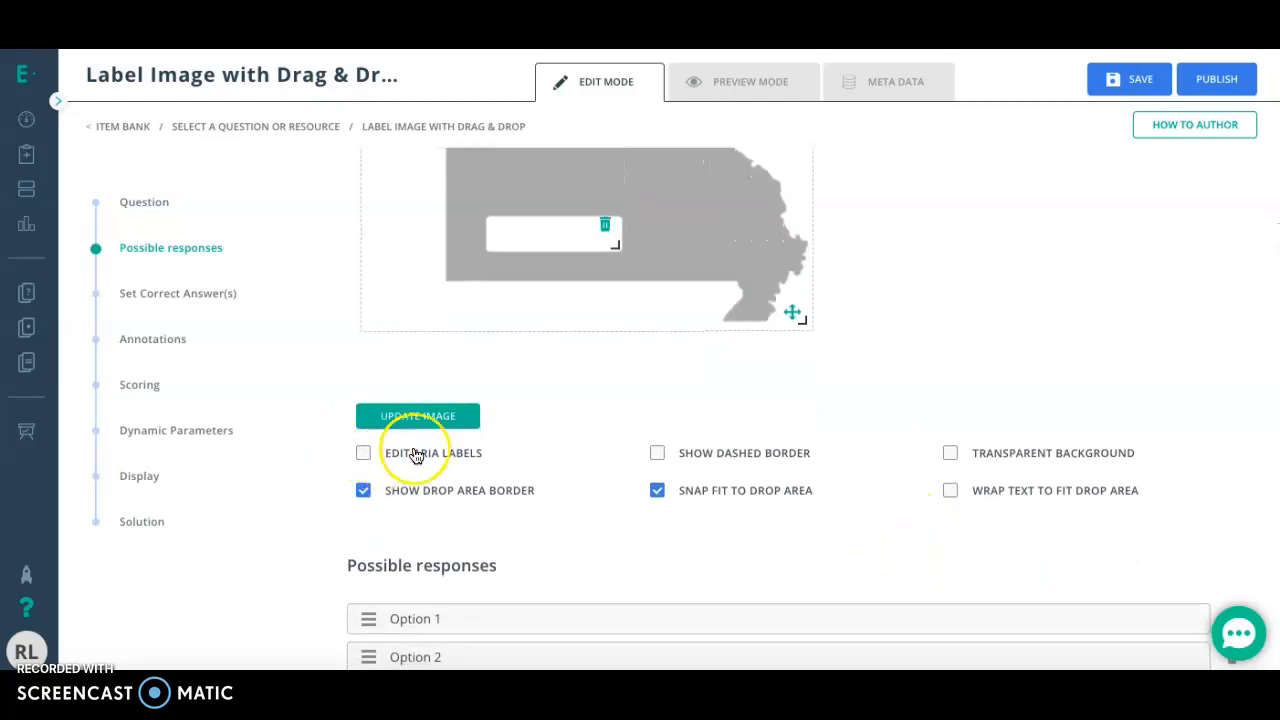
pyautogui.click(657, 453)
pyautogui.scroll(5, 633, 375)
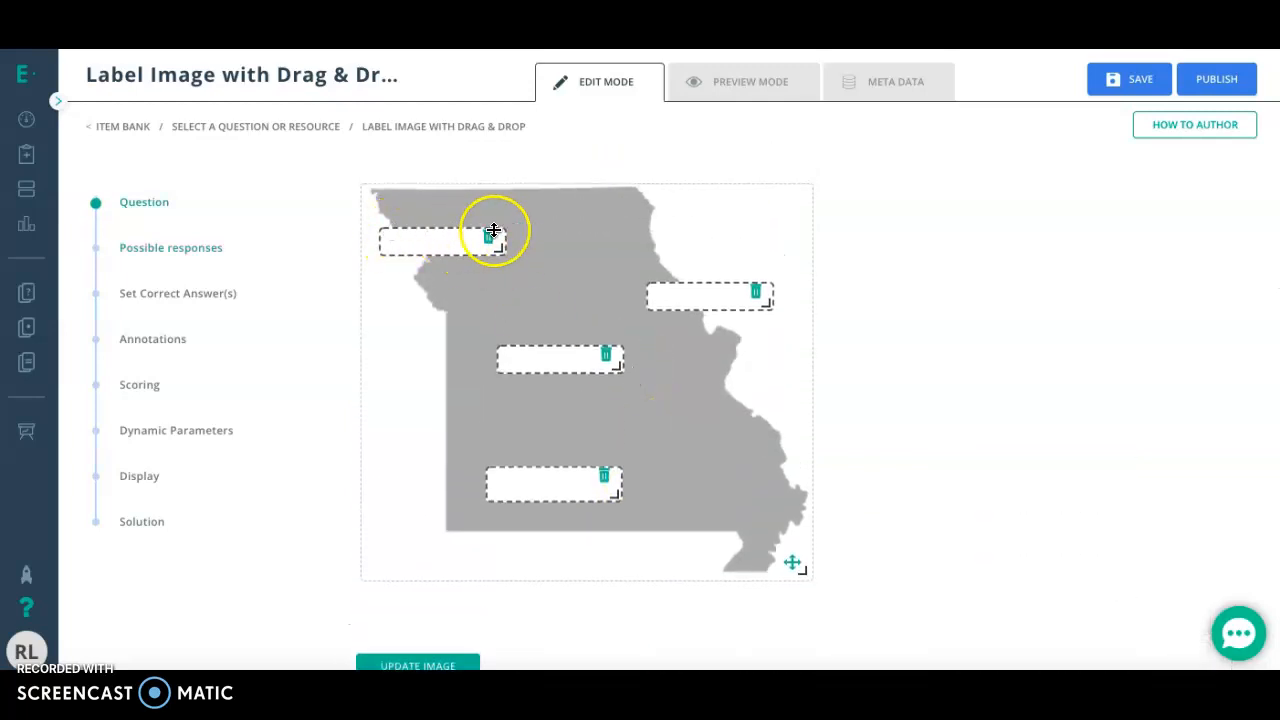
# Step: Try the option that wraps text to fit the drop area, and switch it off again
pyautogui.scroll(-4, 673, 409)
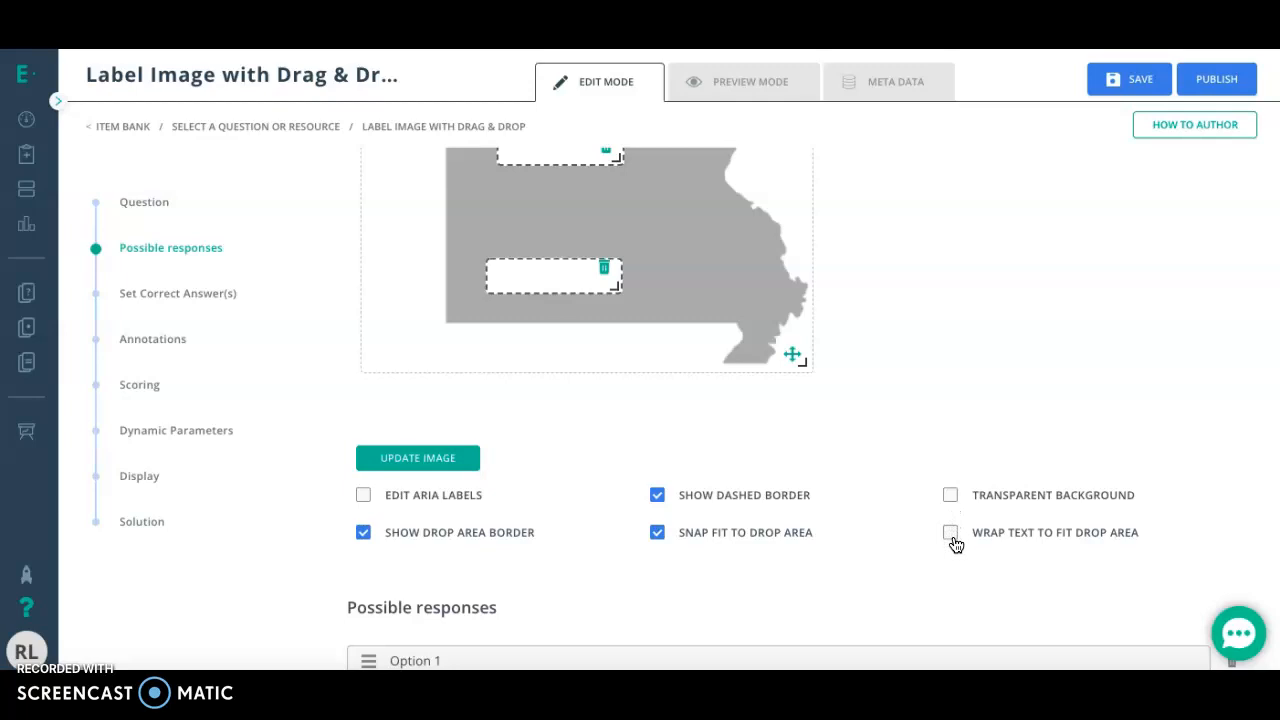
pyautogui.scroll(4, 806, 394)
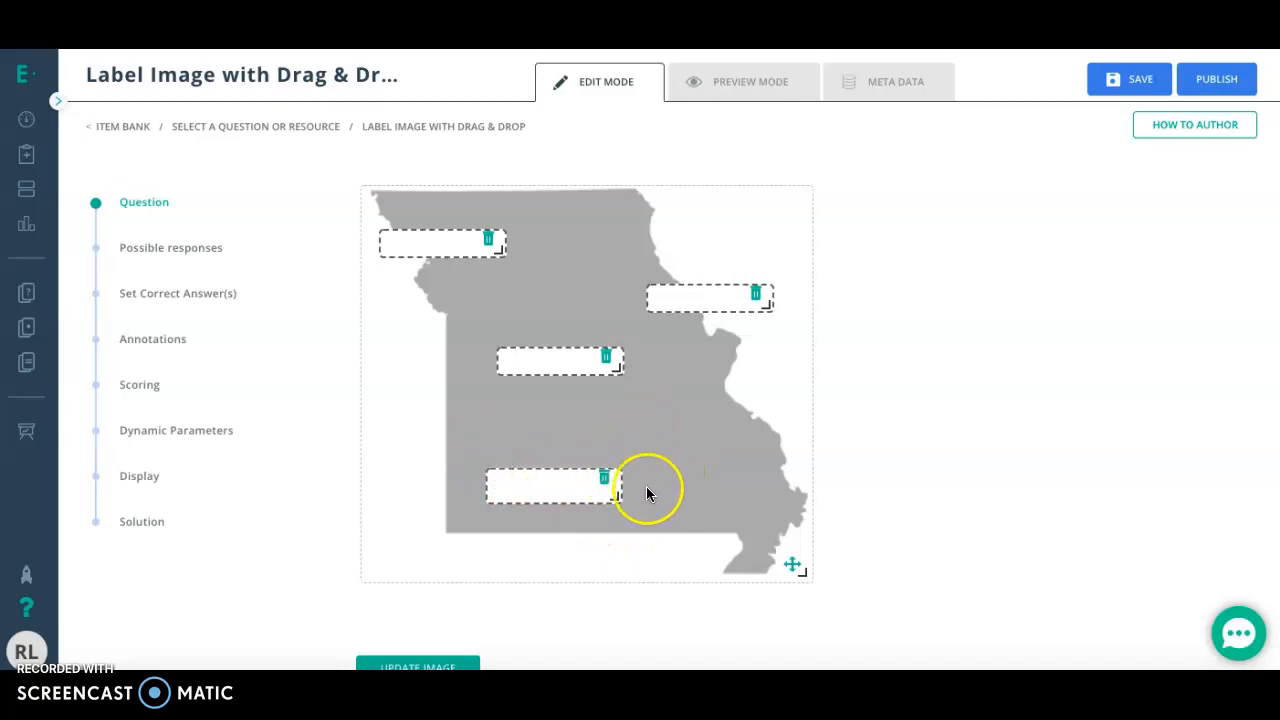
pyautogui.scroll(-4, 648, 488)
pyautogui.click(951, 524)
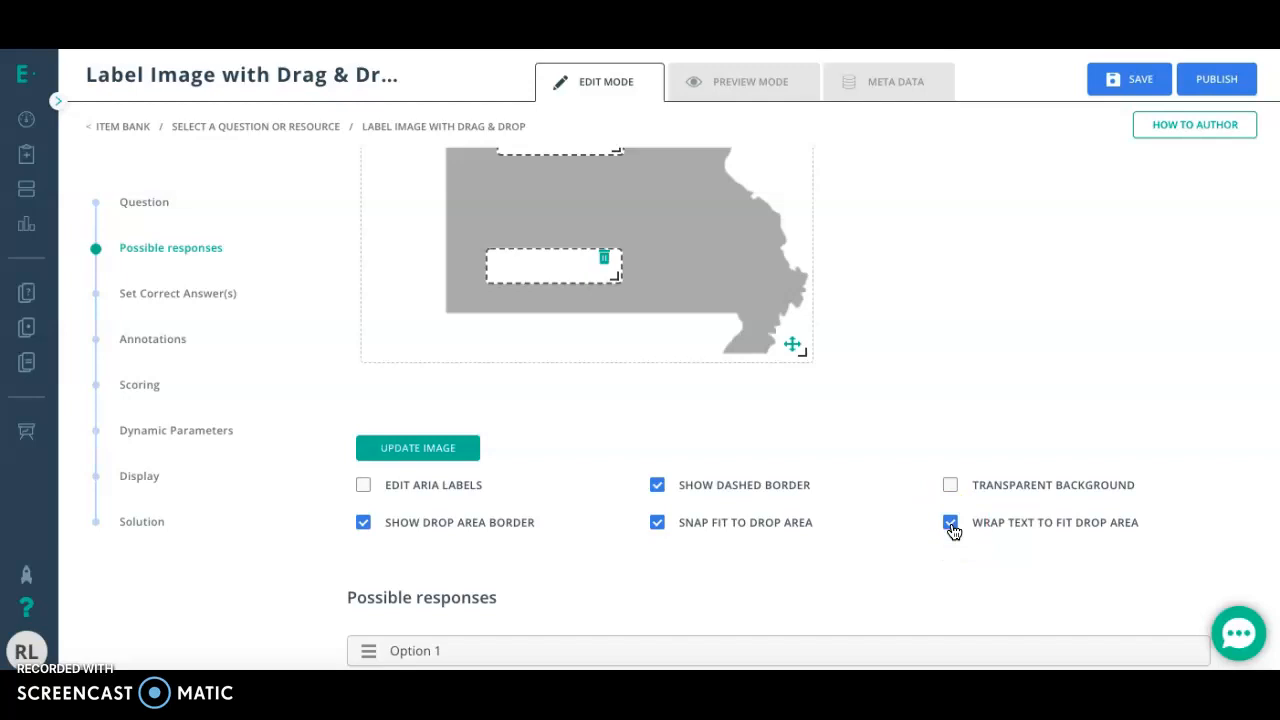
pyautogui.click(650, 528)
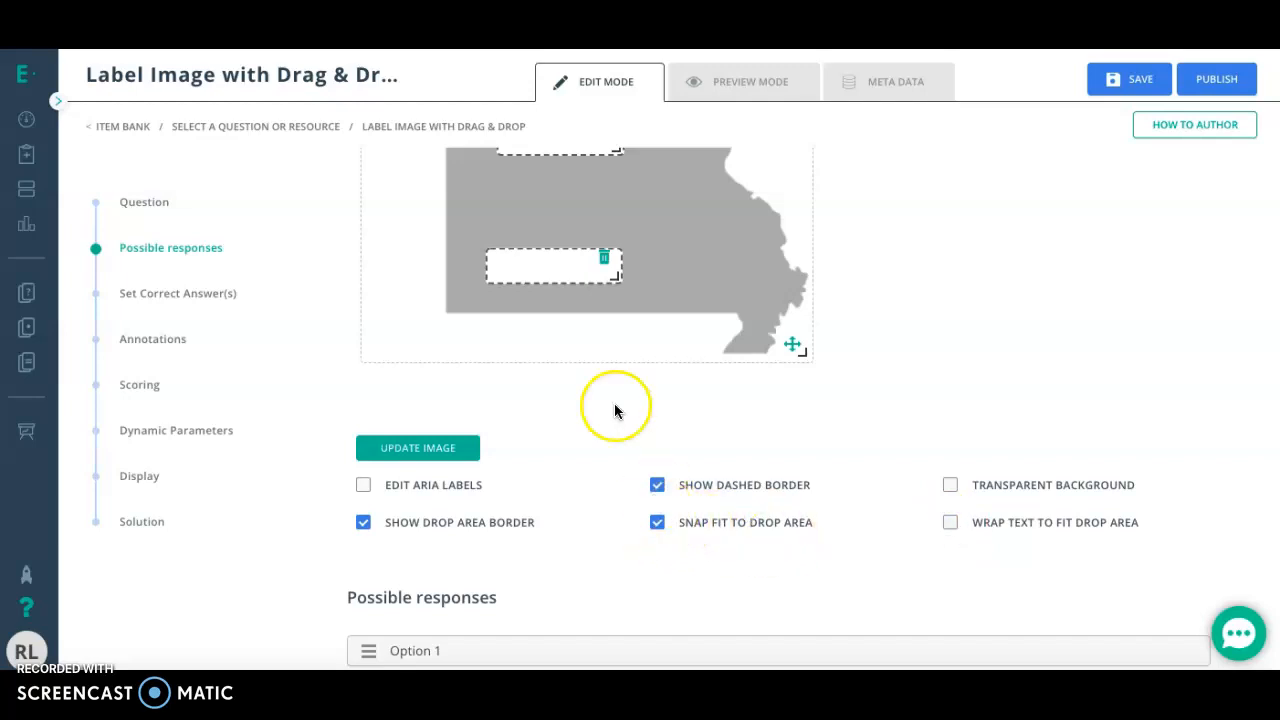
# Step: Turn off the drop area border, snap fit to drop area and dashed border options, and check the boxes on the map
pyautogui.scroll(1, 614, 409)
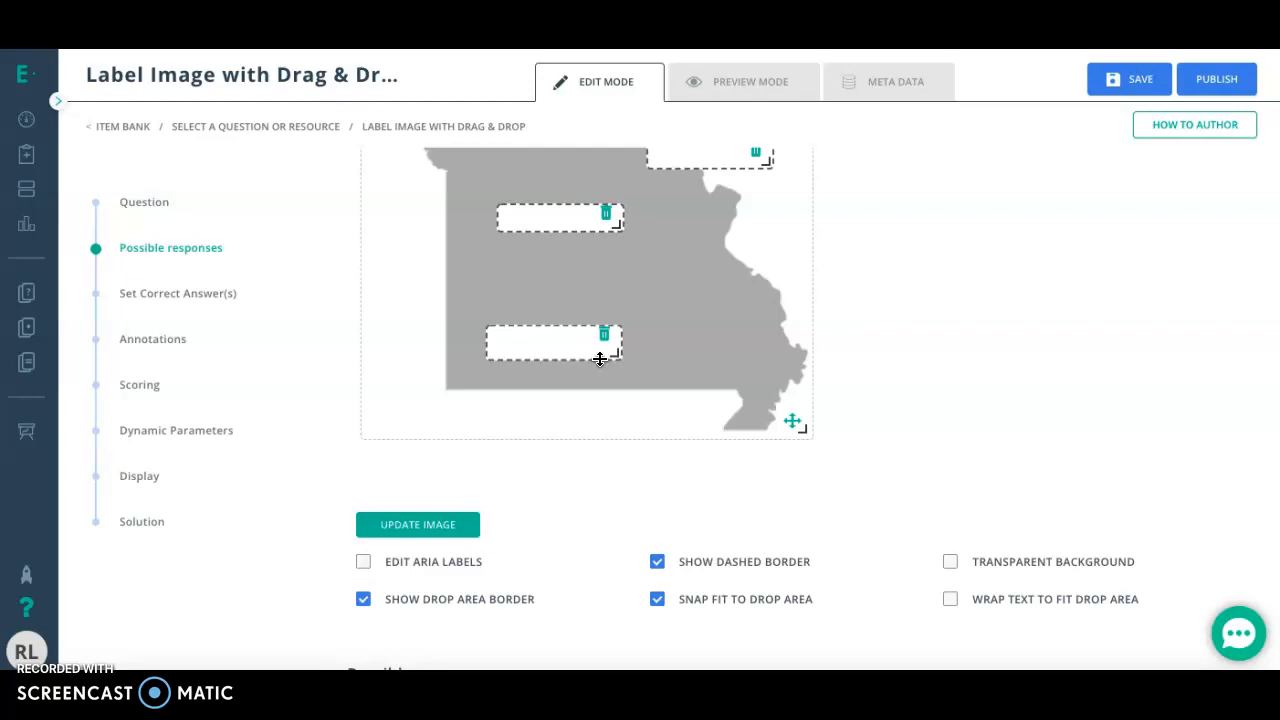
pyautogui.click(363, 600)
pyautogui.click(657, 598)
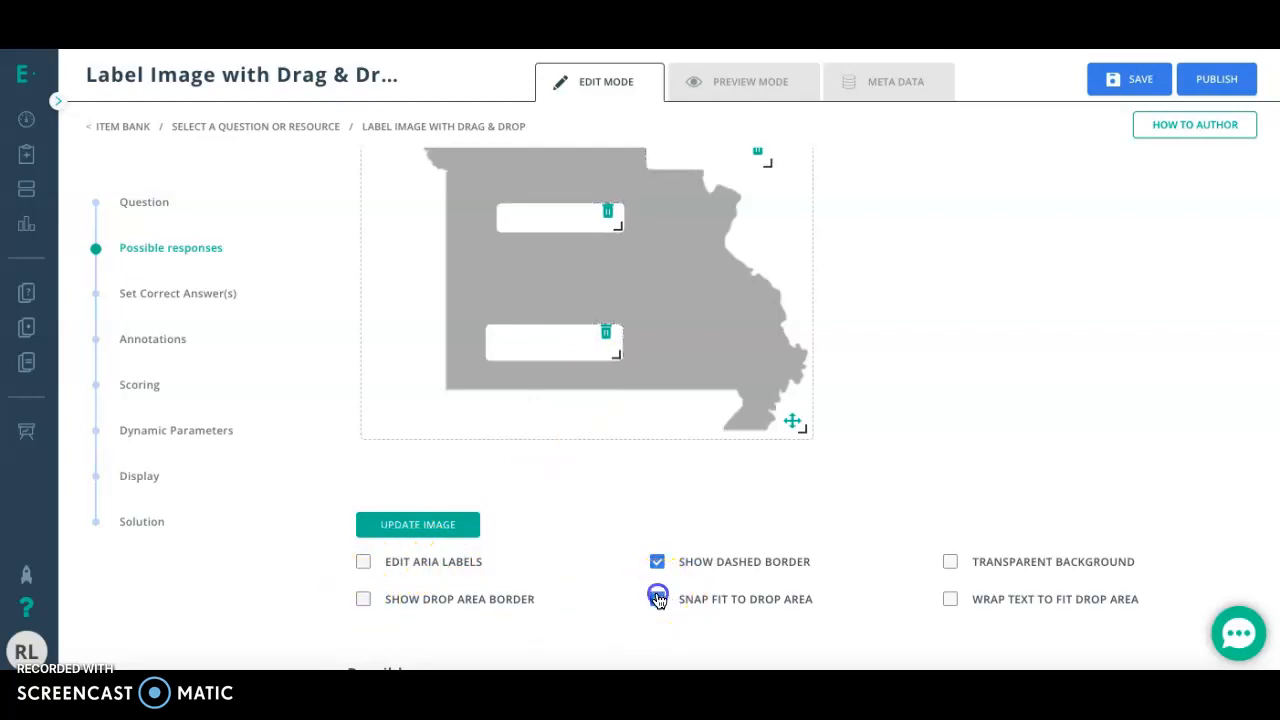
pyautogui.click(657, 562)
pyautogui.scroll(2, 715, 516)
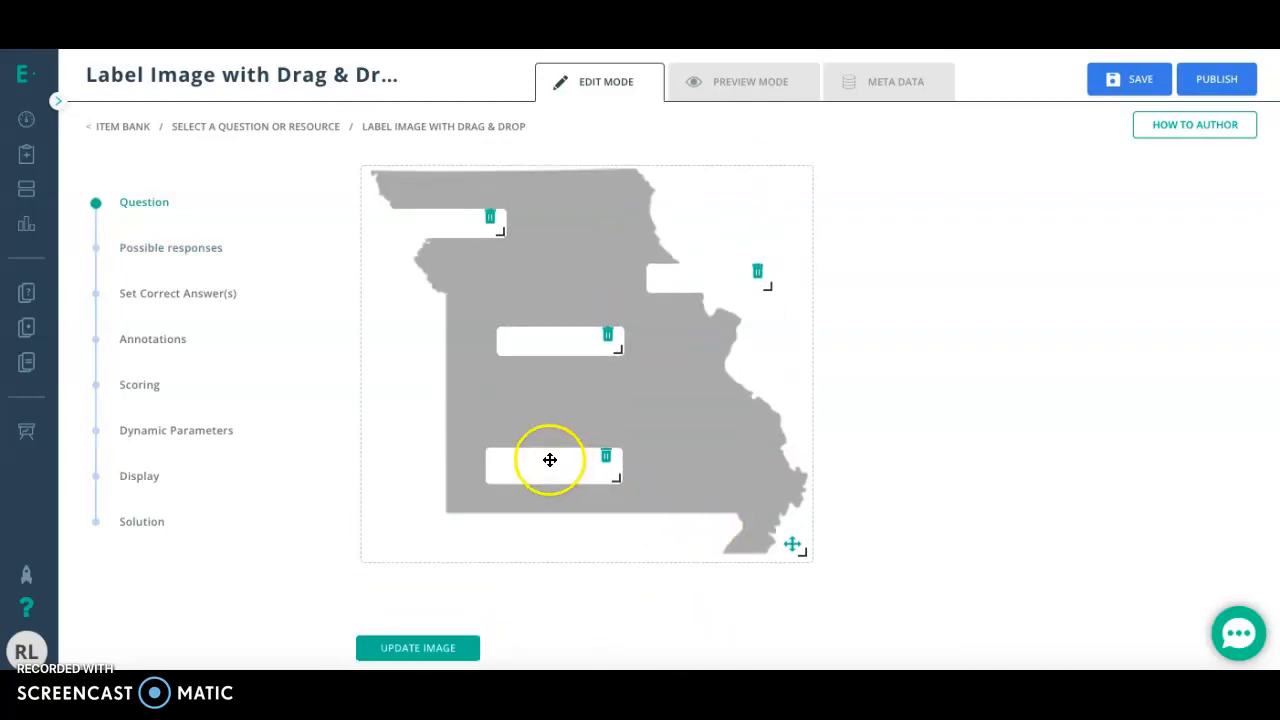
pyautogui.scroll(-2, 686, 549)
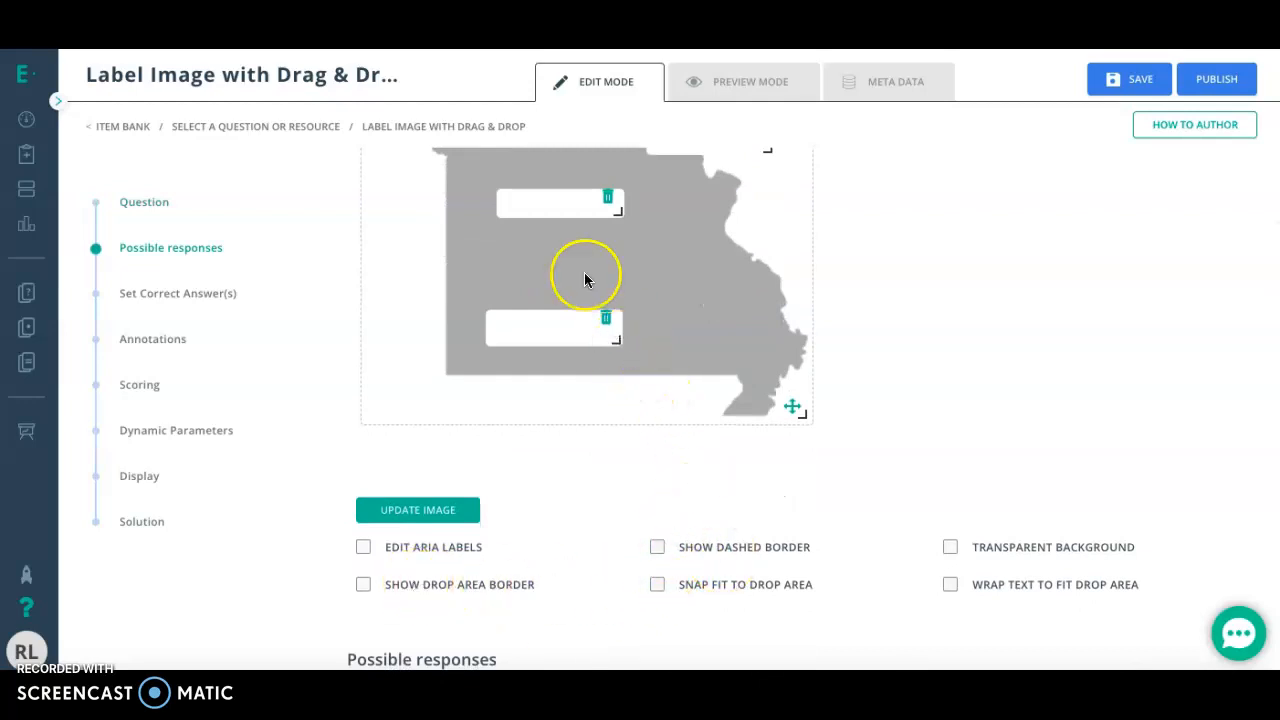
pyautogui.scroll(2, 551, 191)
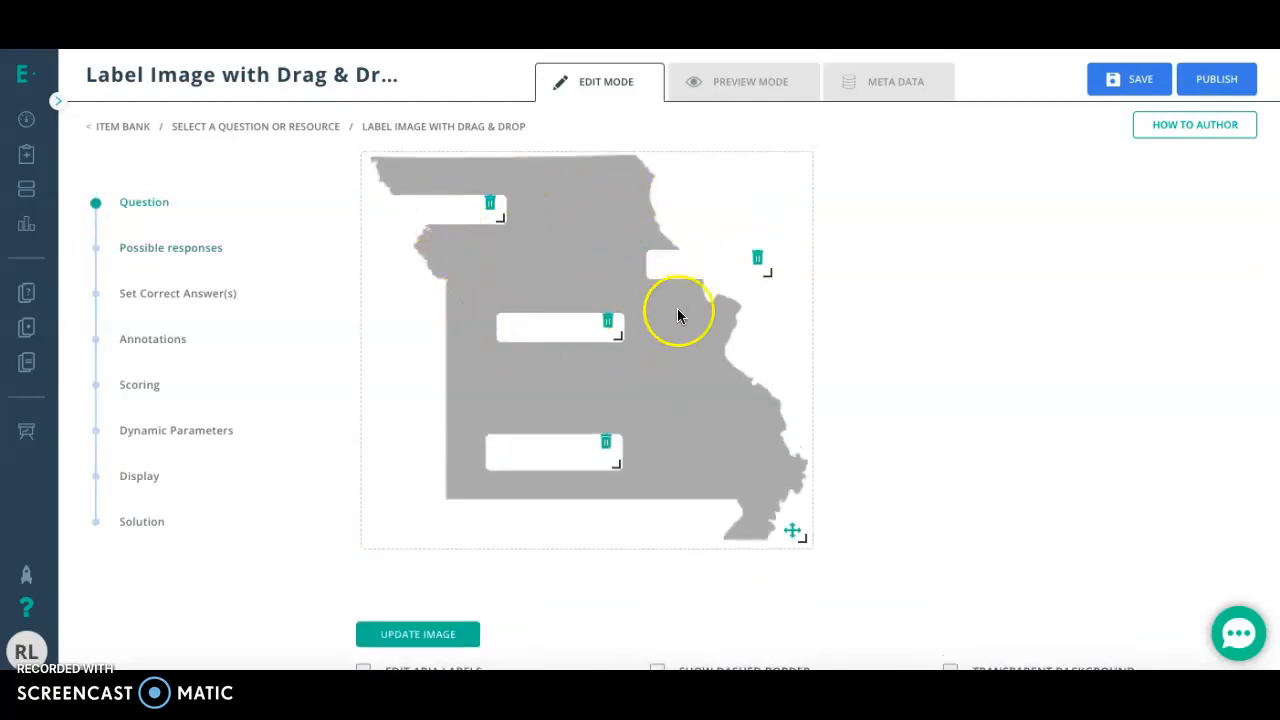
# Step: Turn the drop area border, snap fit to drop area and dashed border options back on
pyautogui.scroll(-1, 716, 355)
pyautogui.click(388, 608)
pyautogui.click(663, 611)
pyautogui.click(662, 567)
pyautogui.scroll(1, 664, 495)
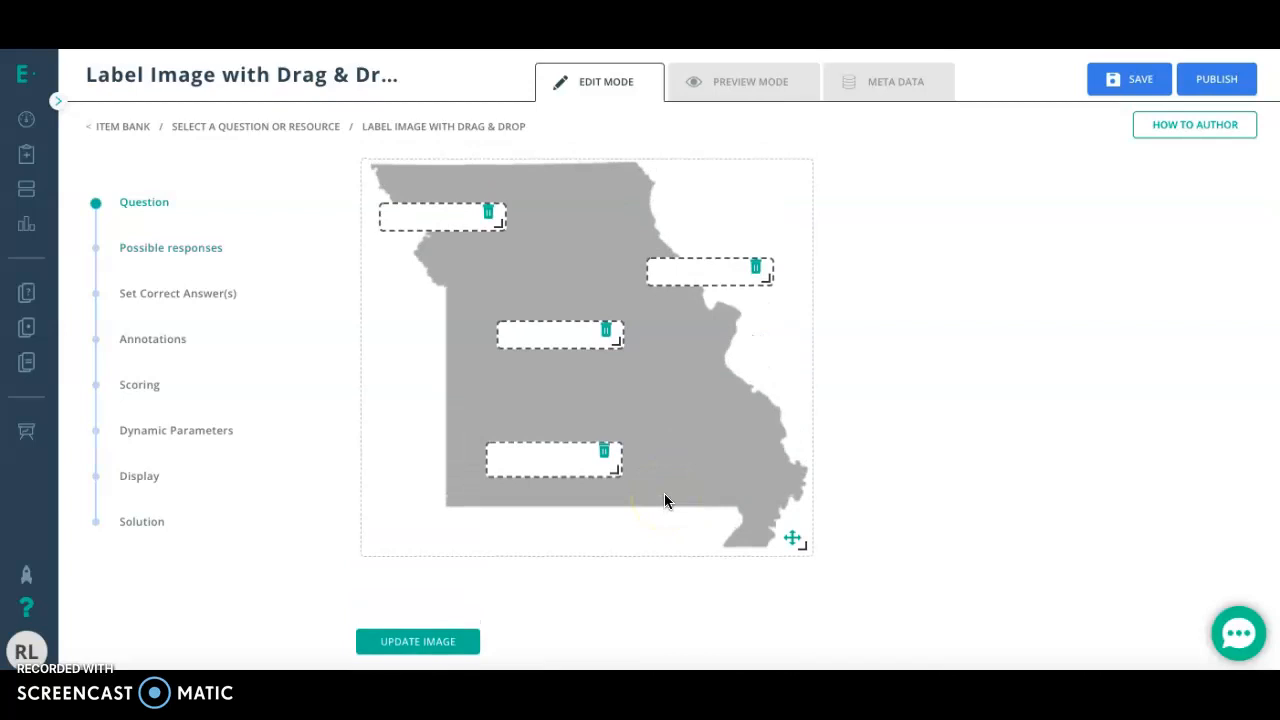
pyautogui.scroll(-1, 664, 501)
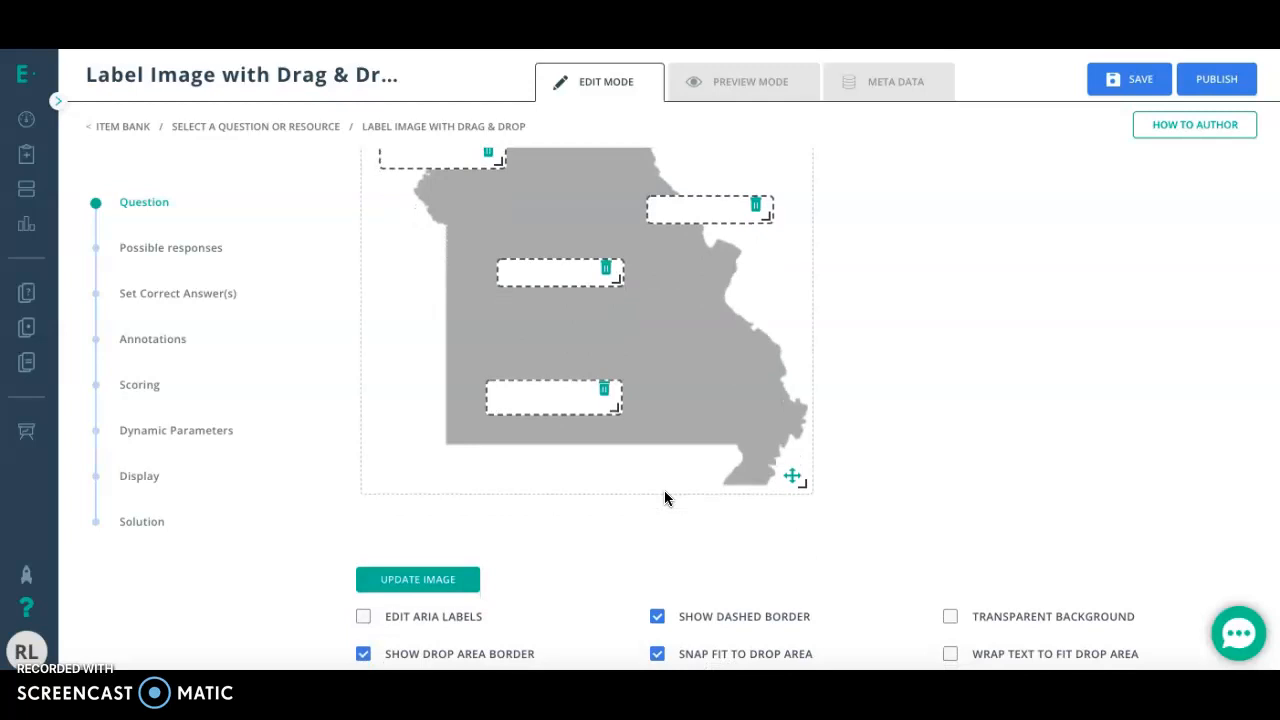
pyautogui.scroll(1, 664, 498)
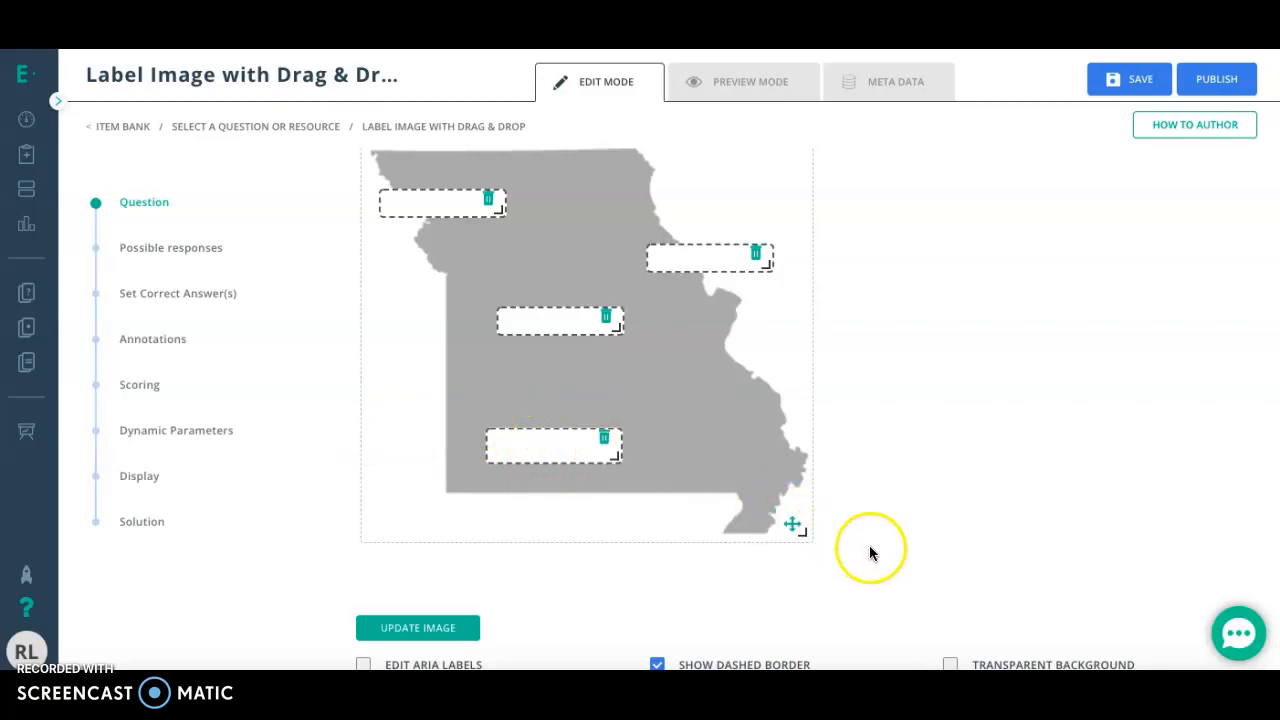
# Step: Replace the three default possible responses with "Kansas City", "Jefferson City" and "St. Louis"
pyautogui.scroll(-3, 869, 545)
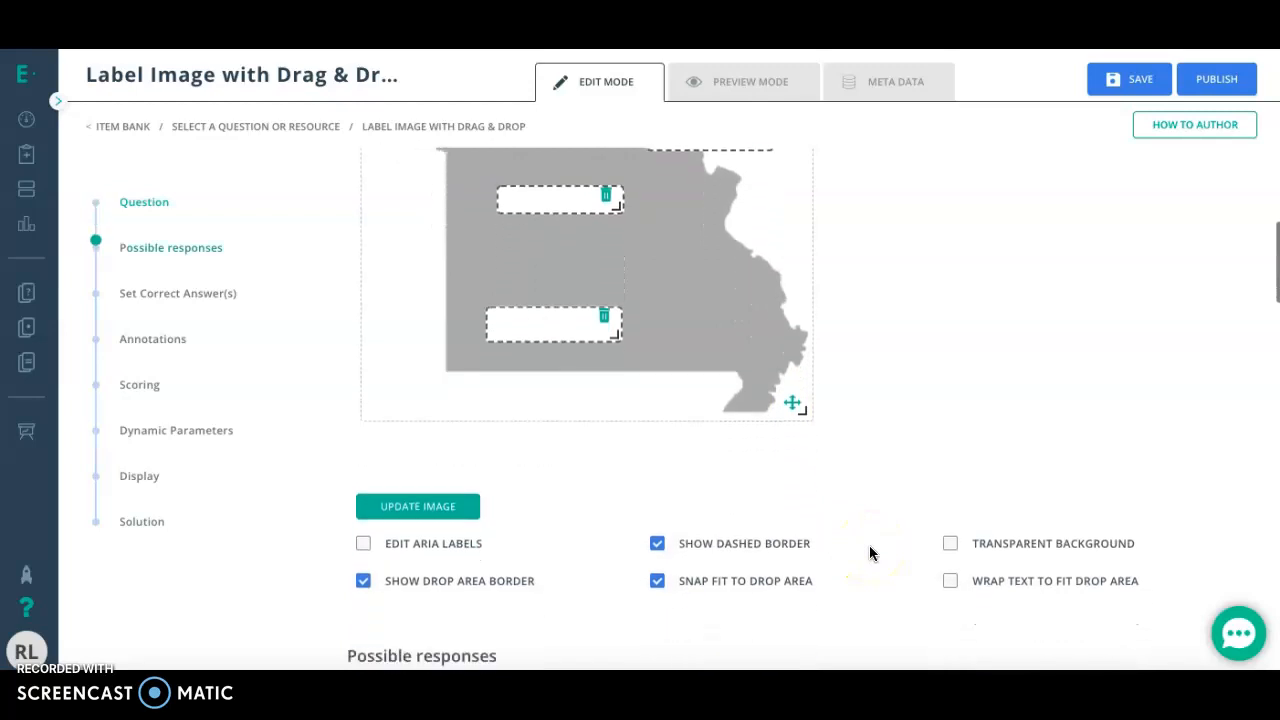
pyautogui.scroll(-4, 869, 544)
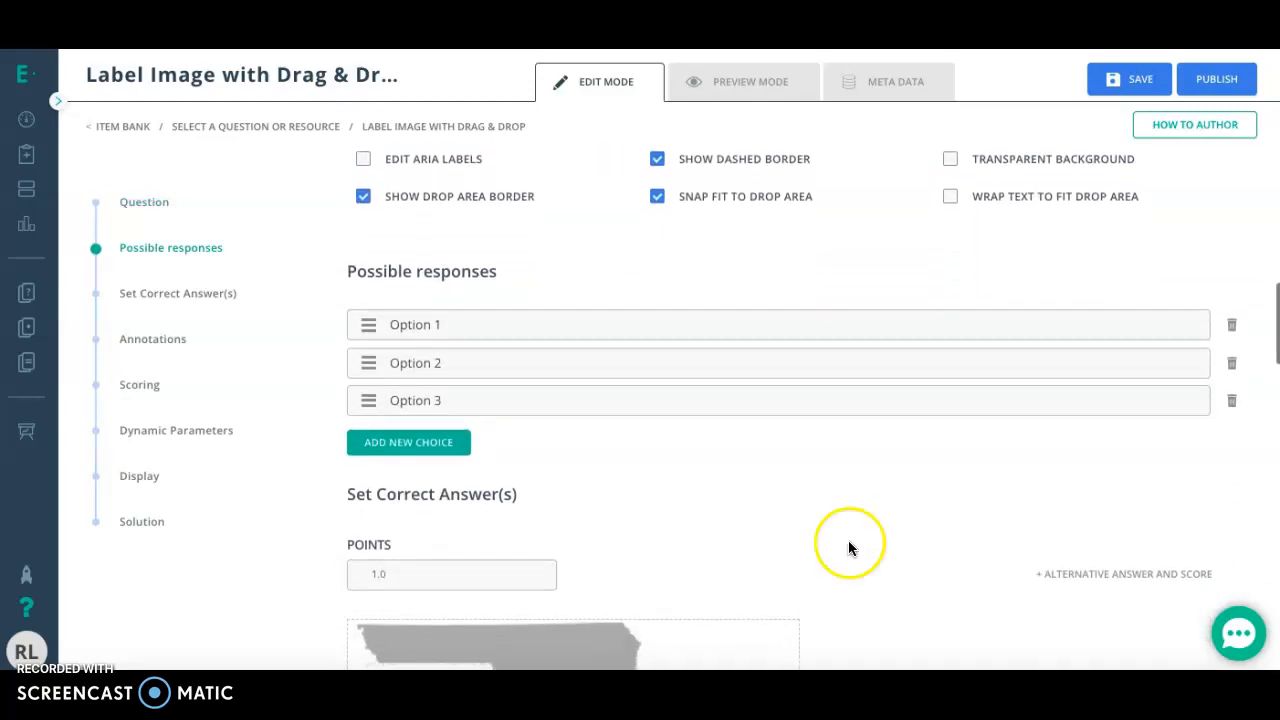
pyautogui.click(472, 321)
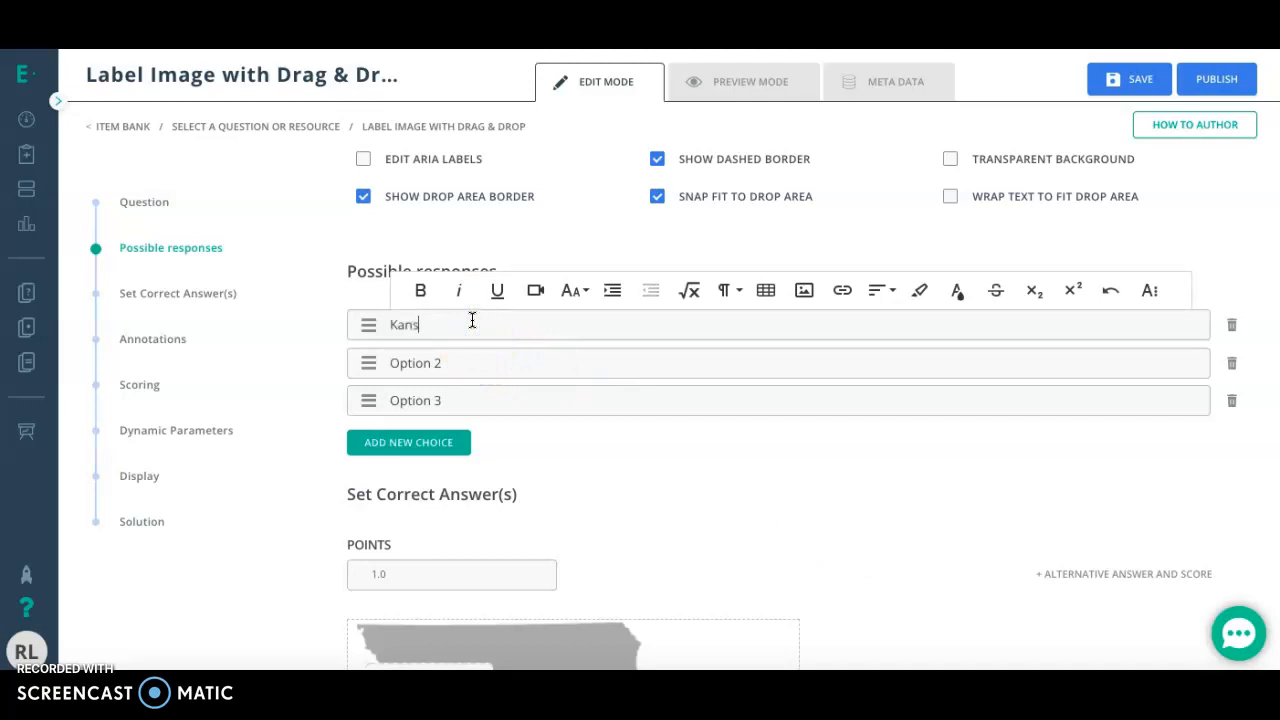
pyautogui.click(482, 327)
pyautogui.write('City')
pyautogui.click(507, 369)
pyautogui.moveTo(494, 368); pyautogui.dragTo(357, 370)
pyautogui.write('Jefferson City')
pyautogui.click(445, 416)
pyautogui.click(462, 401)
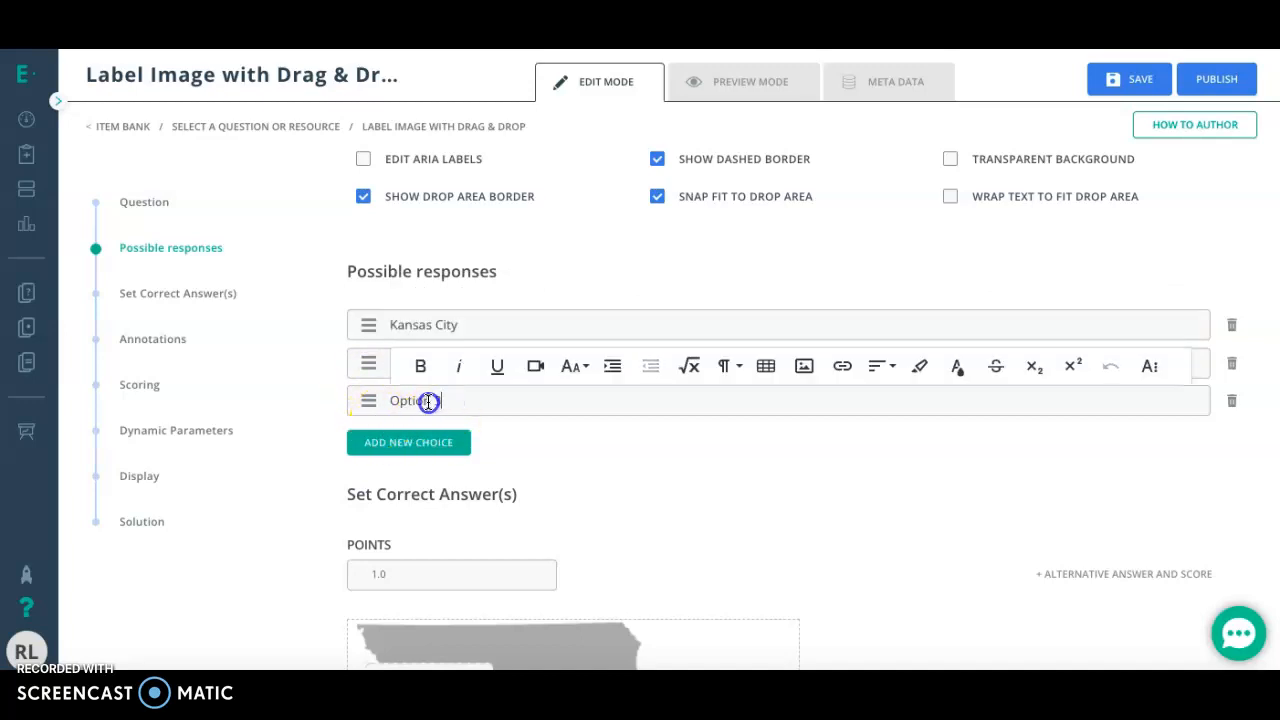
pyautogui.write('St. Louis')
# Step: Add a fourth possible response named "Springfield"
pyautogui.click(352, 447)
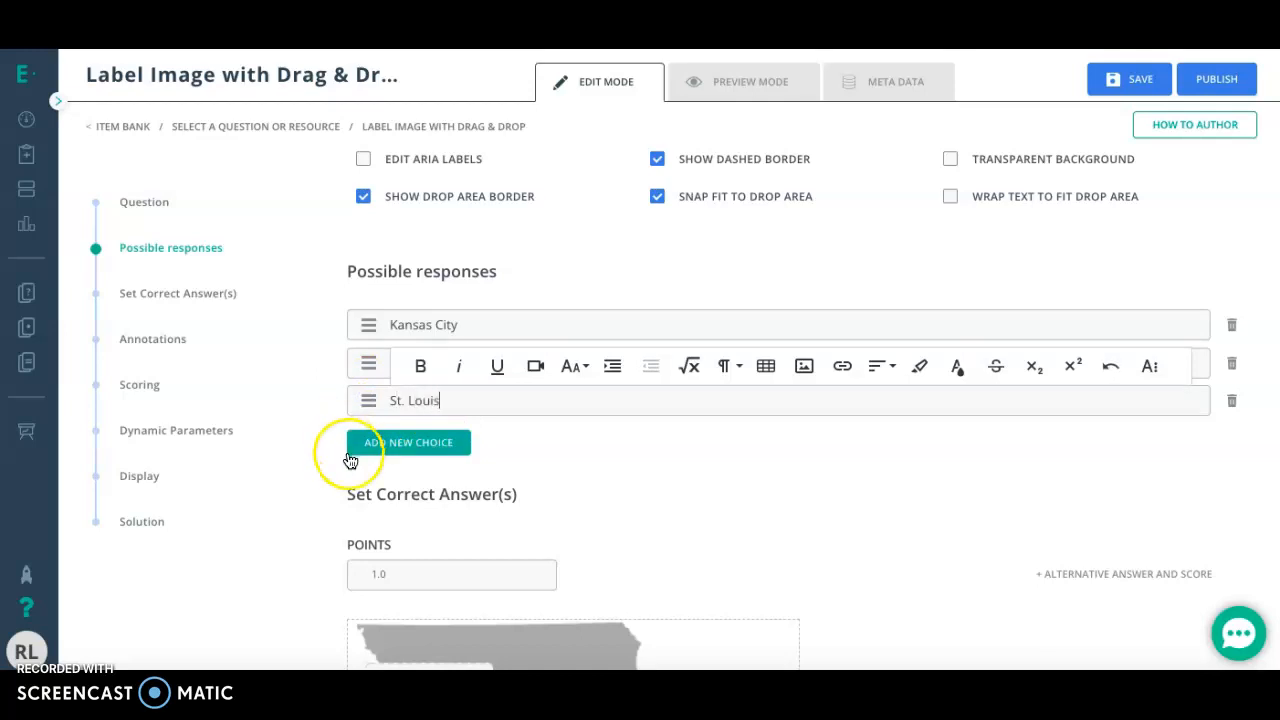
pyautogui.click(446, 438)
pyautogui.write('S')
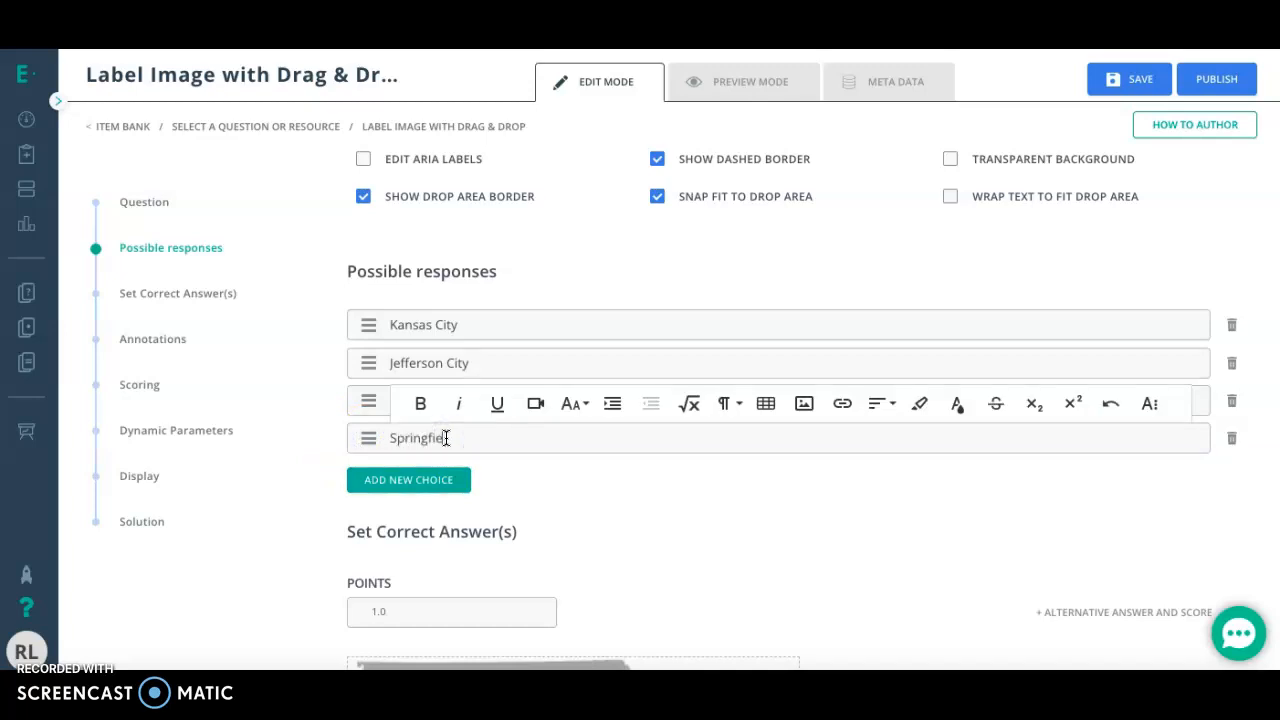
pyautogui.write('pringfield')
pyautogui.click(500, 496)
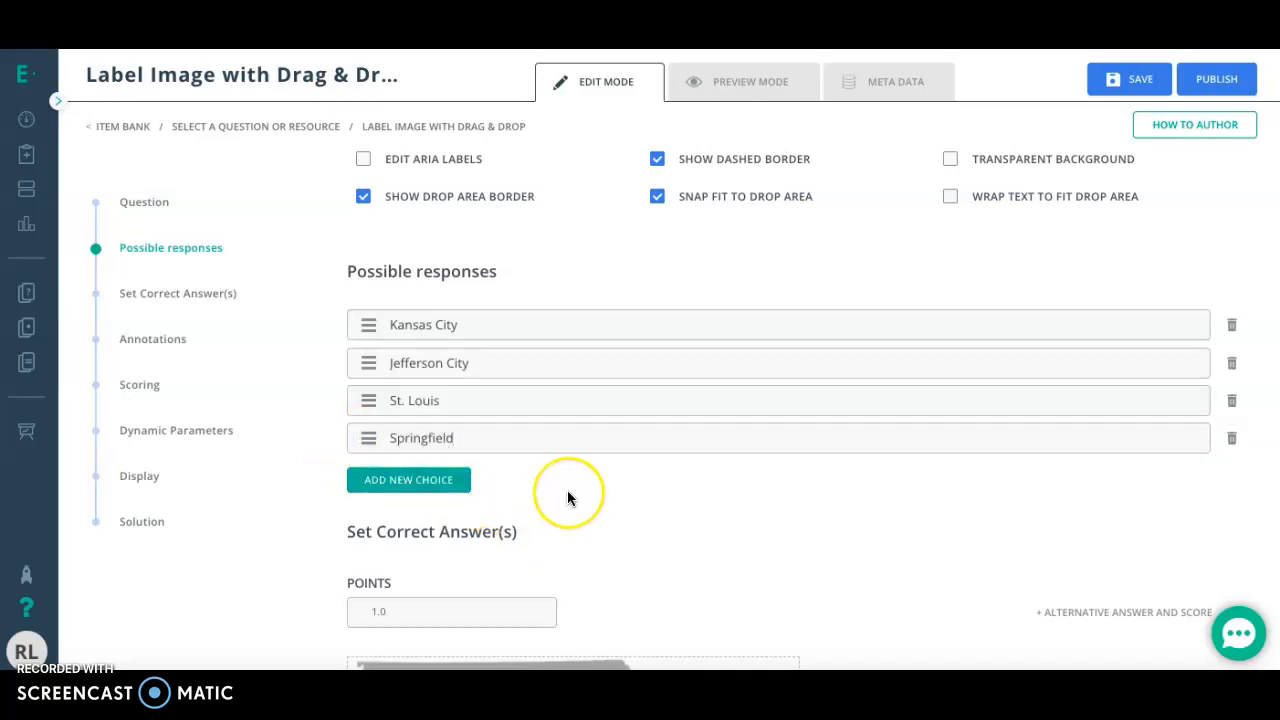
# Step: Set the correct answers on the map: Kansas City upper-left, St. Louis upper-right, Jefferson City in the centre and Springfield in the lowest box
pyautogui.scroll(-1, 567, 498)
pyautogui.scroll(-5, 567, 498)
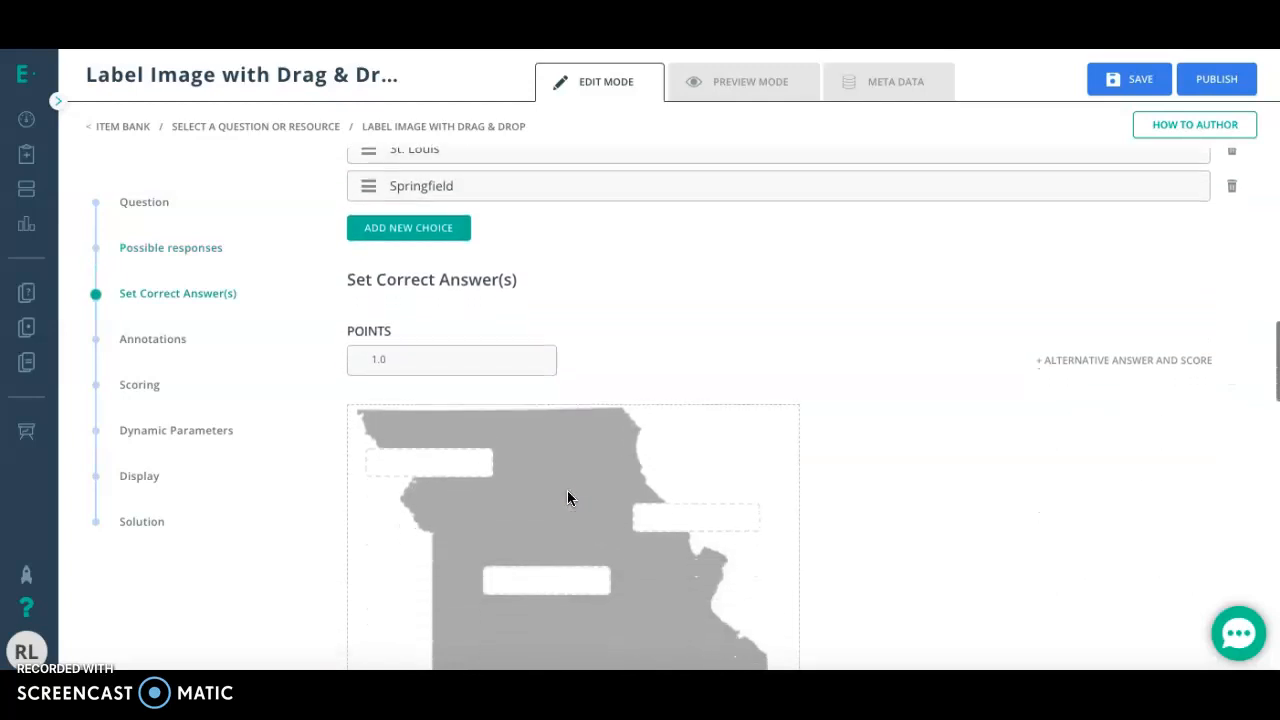
pyautogui.scroll(-2, 567, 498)
pyautogui.click(403, 237)
pyautogui.click(568, 293)
pyautogui.scroll(-3, 568, 293)
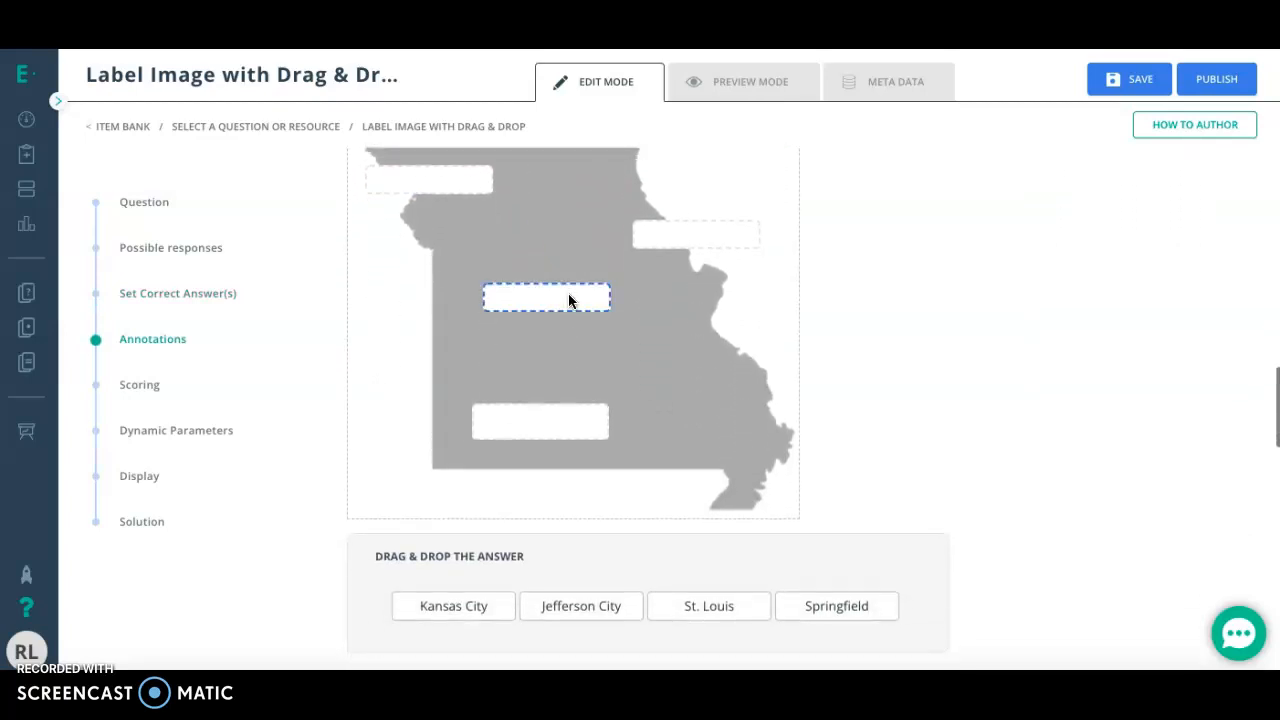
pyautogui.scroll(1, 568, 293)
pyautogui.moveTo(471, 629); pyautogui.dragTo(391, 203)
pyautogui.moveTo(503, 629); pyautogui.dragTo(650, 256)
pyautogui.moveTo(480, 645); pyautogui.dragTo(609, 429)
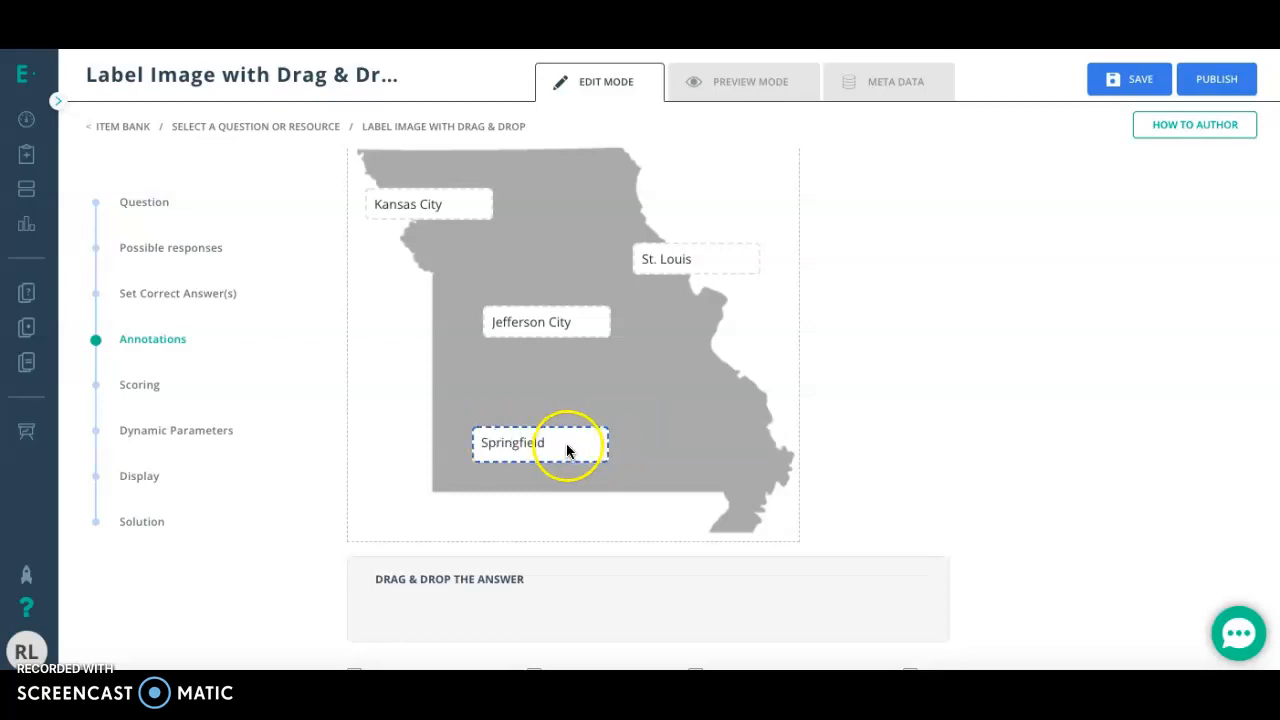
pyautogui.moveTo(536, 449); pyautogui.dragTo(600, 434)
# Step: Review the labelled answer map along with the duplicate, drag handle, shuffle, transparency and maximum responses per container options
pyautogui.scroll(-1, 623, 450)
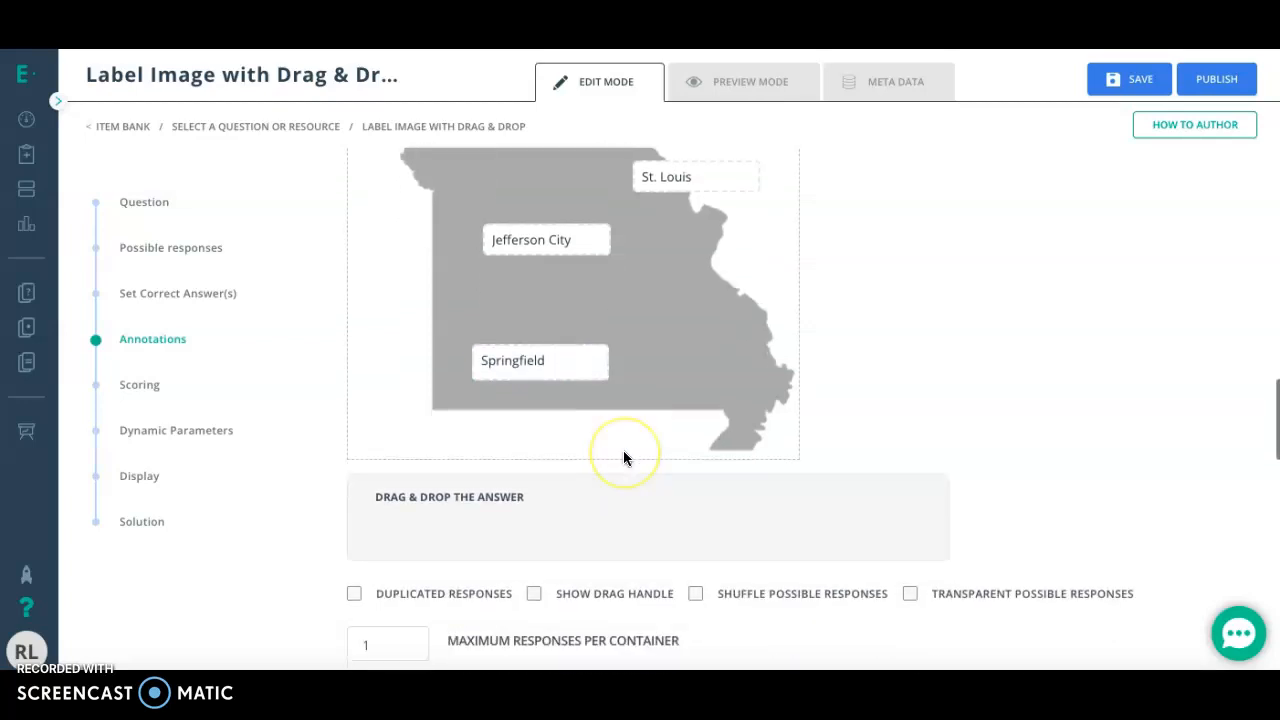
pyautogui.scroll(-3, 623, 458)
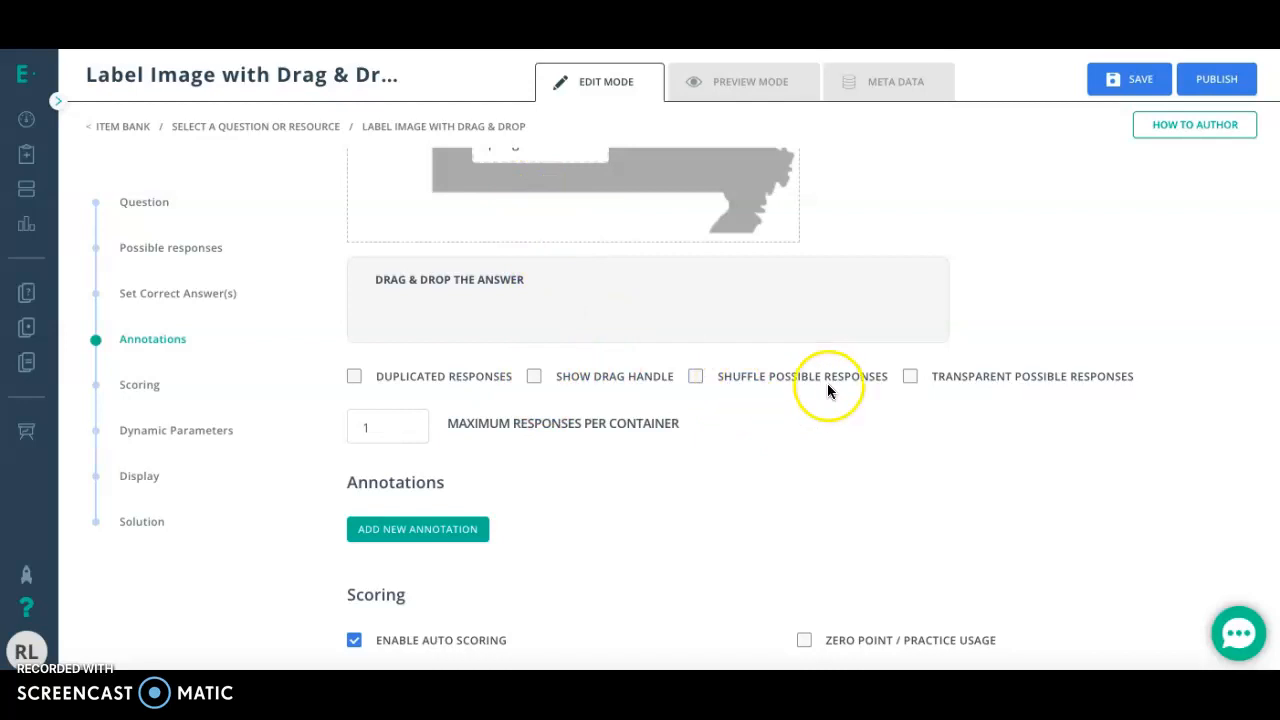
pyautogui.scroll(3, 823, 337)
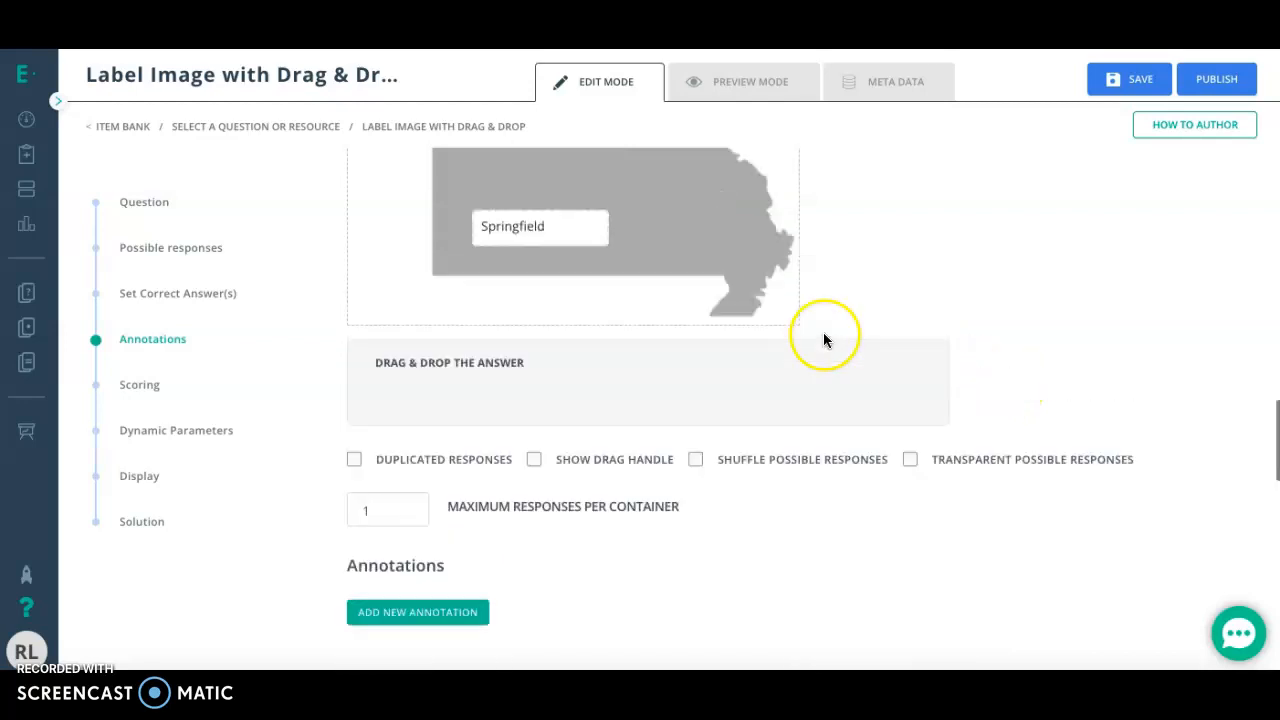
pyautogui.scroll(3, 575, 250)
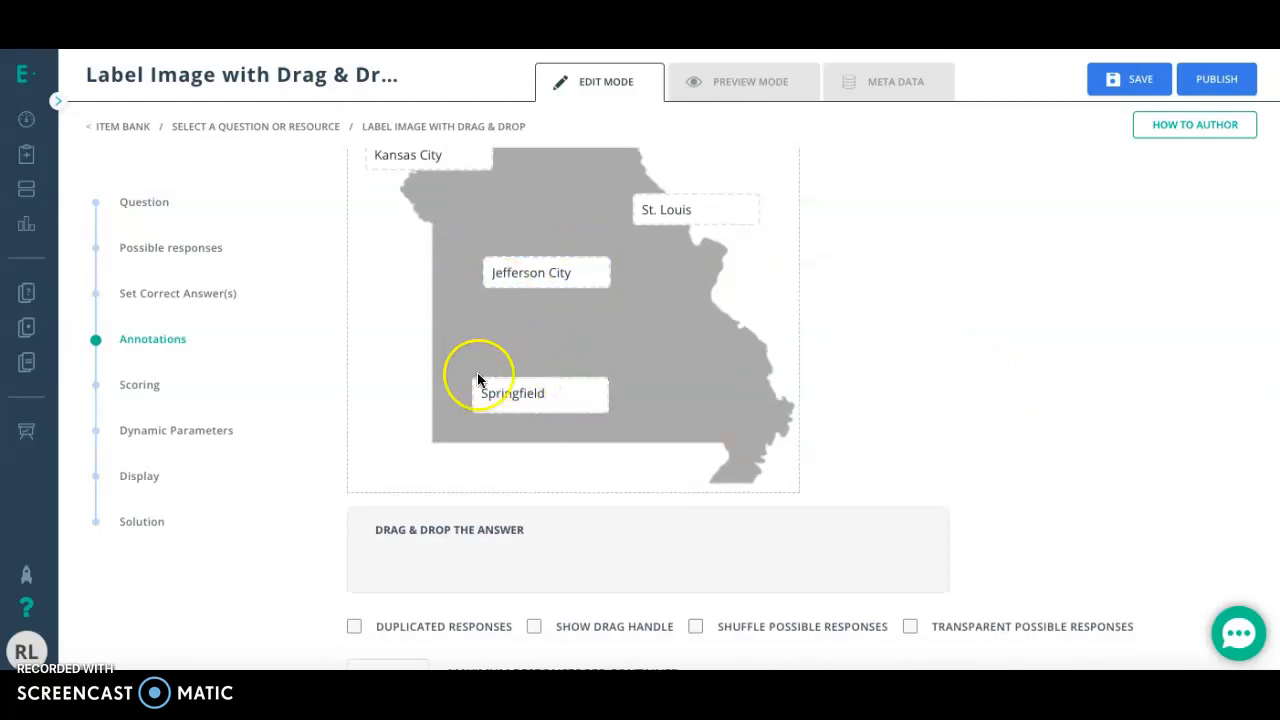
pyautogui.click(505, 273)
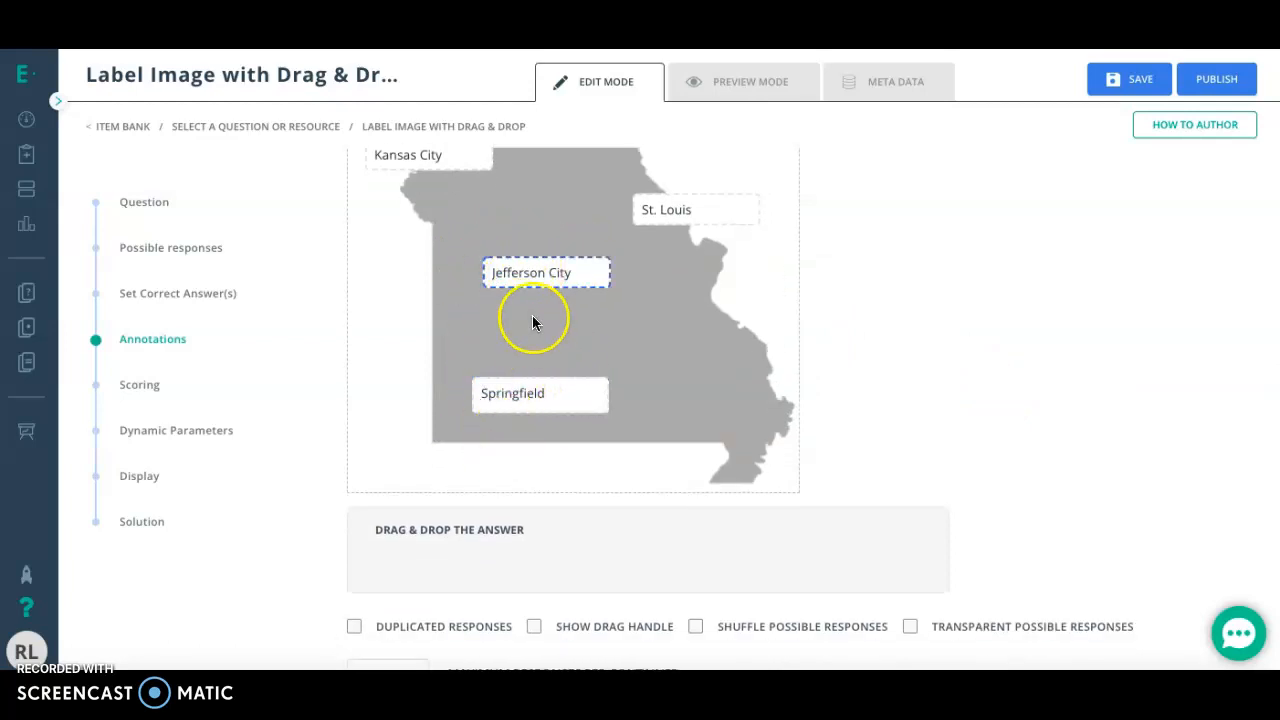
pyautogui.scroll(-5, 564, 316)
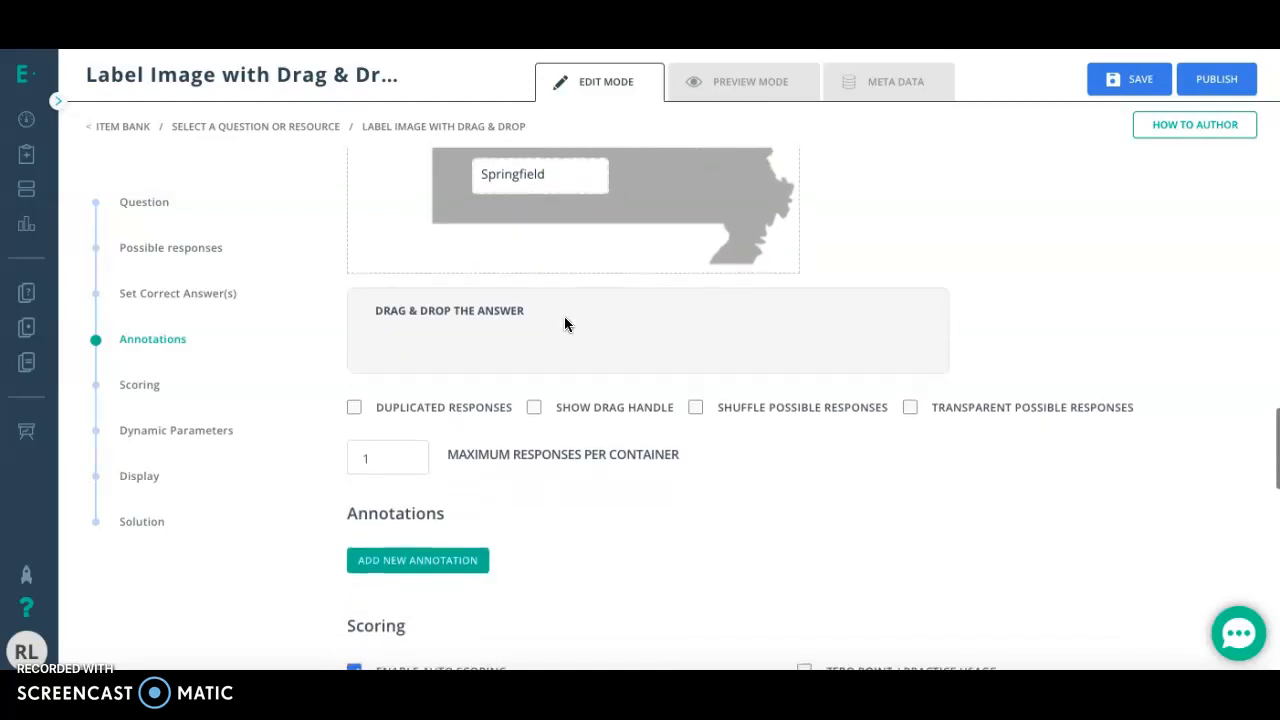
pyautogui.scroll(-1, 564, 316)
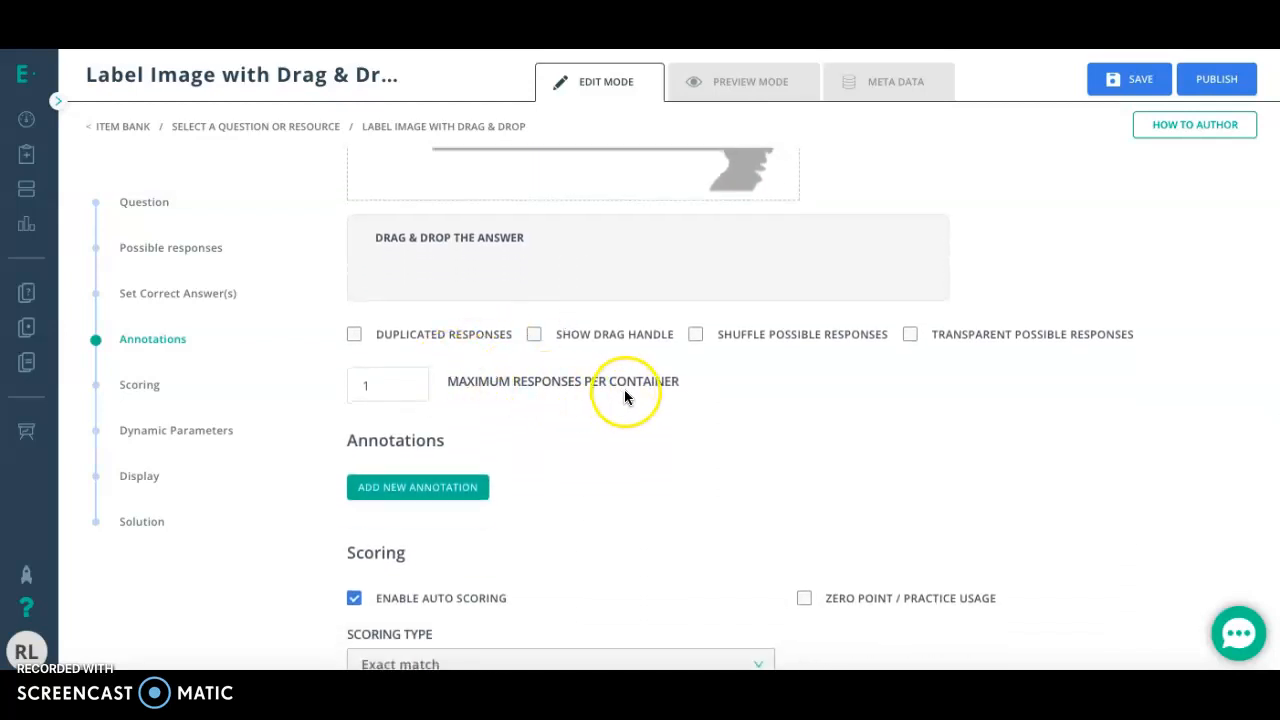
pyautogui.scroll(5, 624, 397)
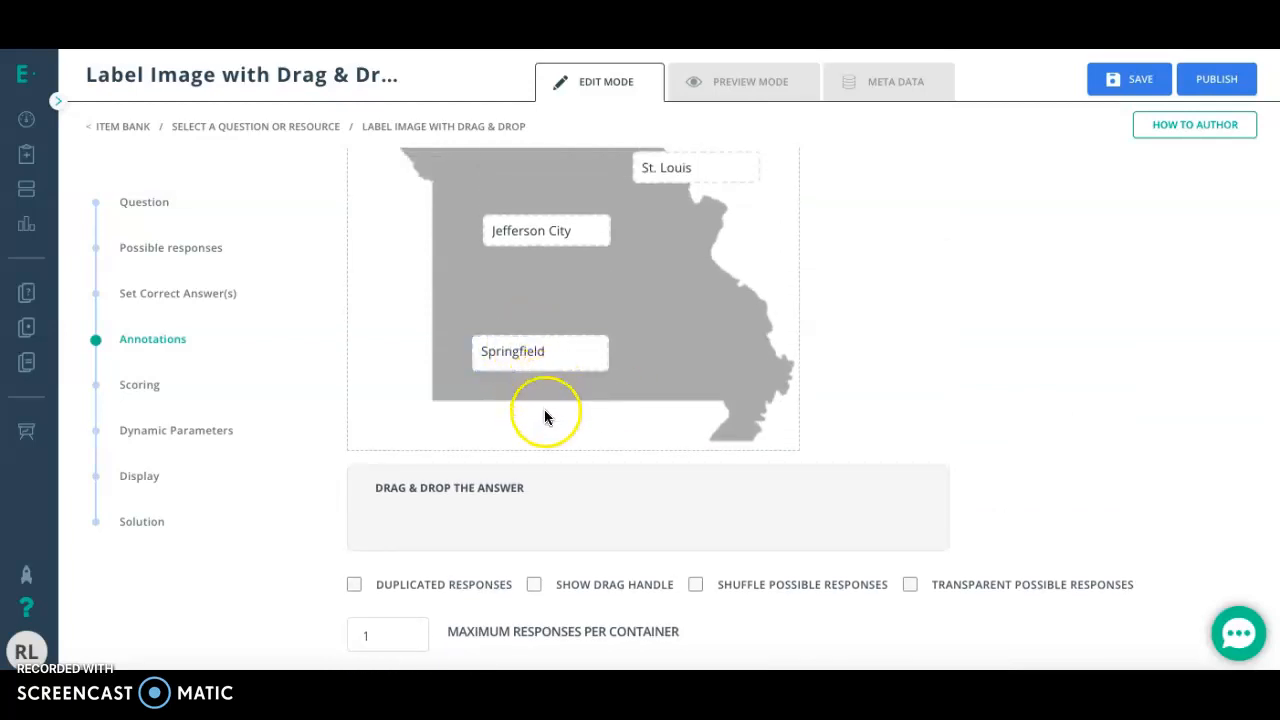
pyautogui.scroll(1, 537, 343)
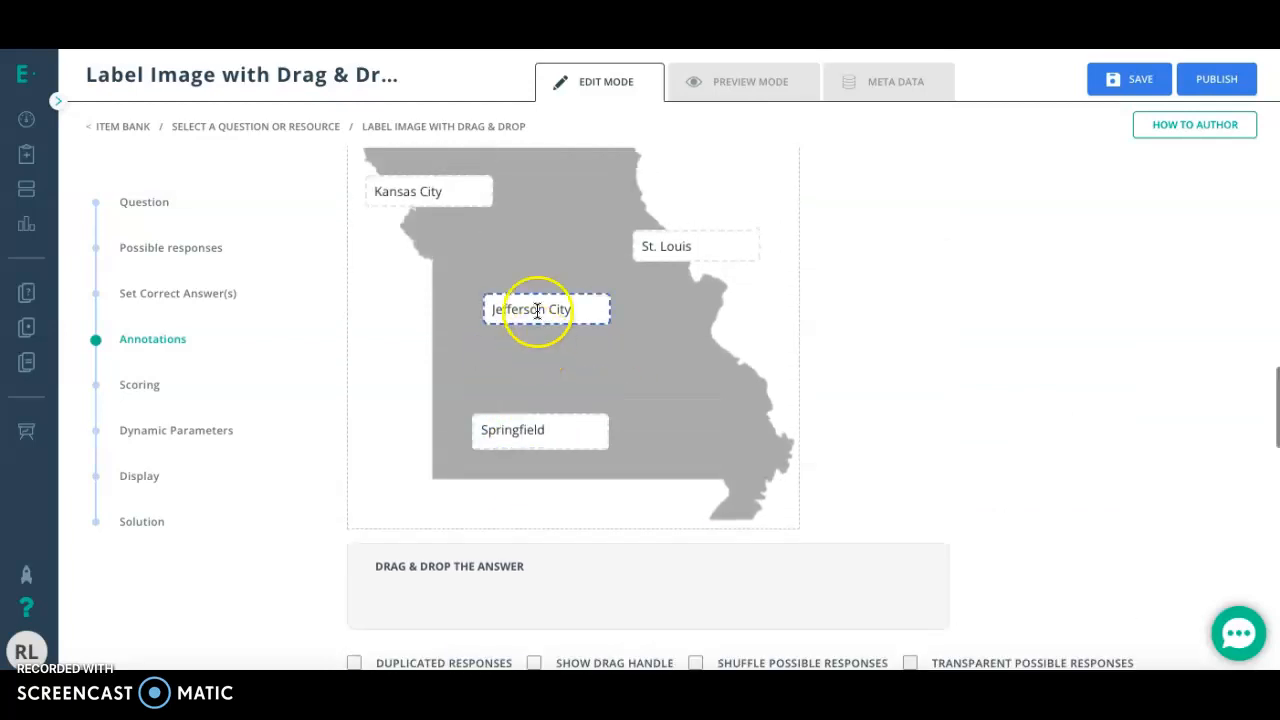
pyautogui.scroll(-3, 545, 307)
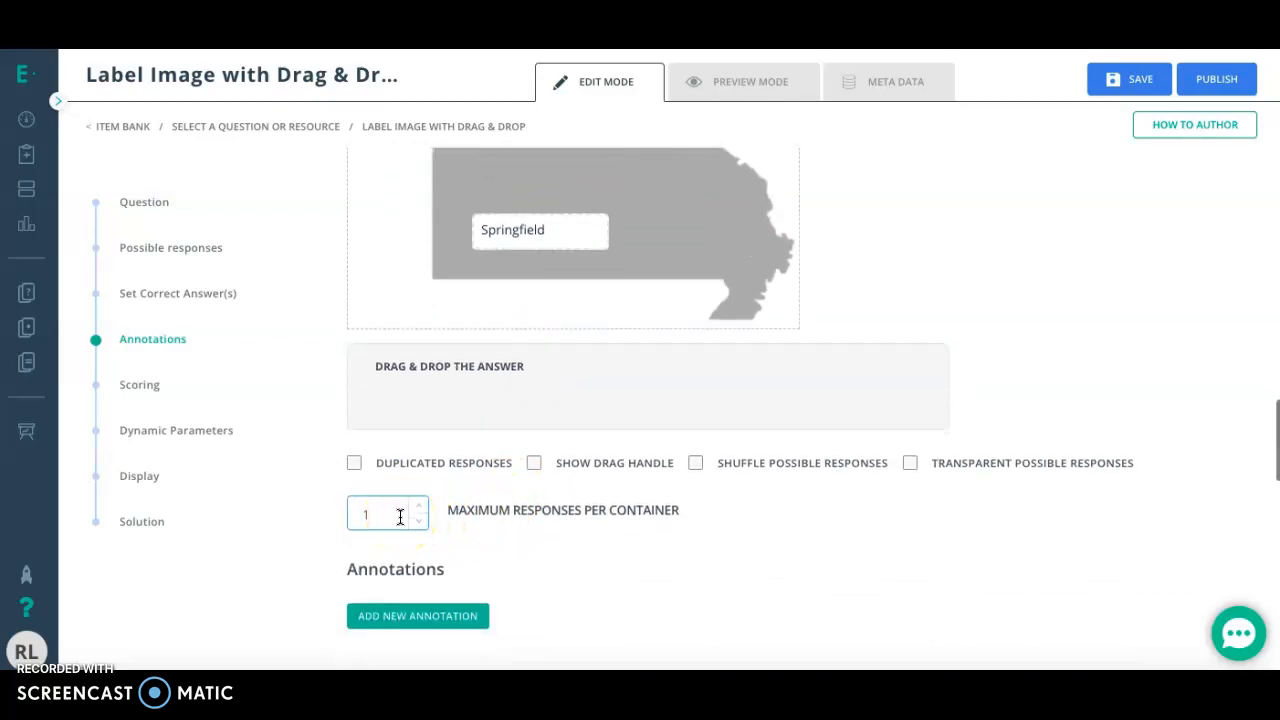
# Step: Look through the question's annotation, scoring, dynamic parameter, display and solution settings
pyautogui.scroll(-3, 400, 517)
pyautogui.scroll(-4, 400, 517)
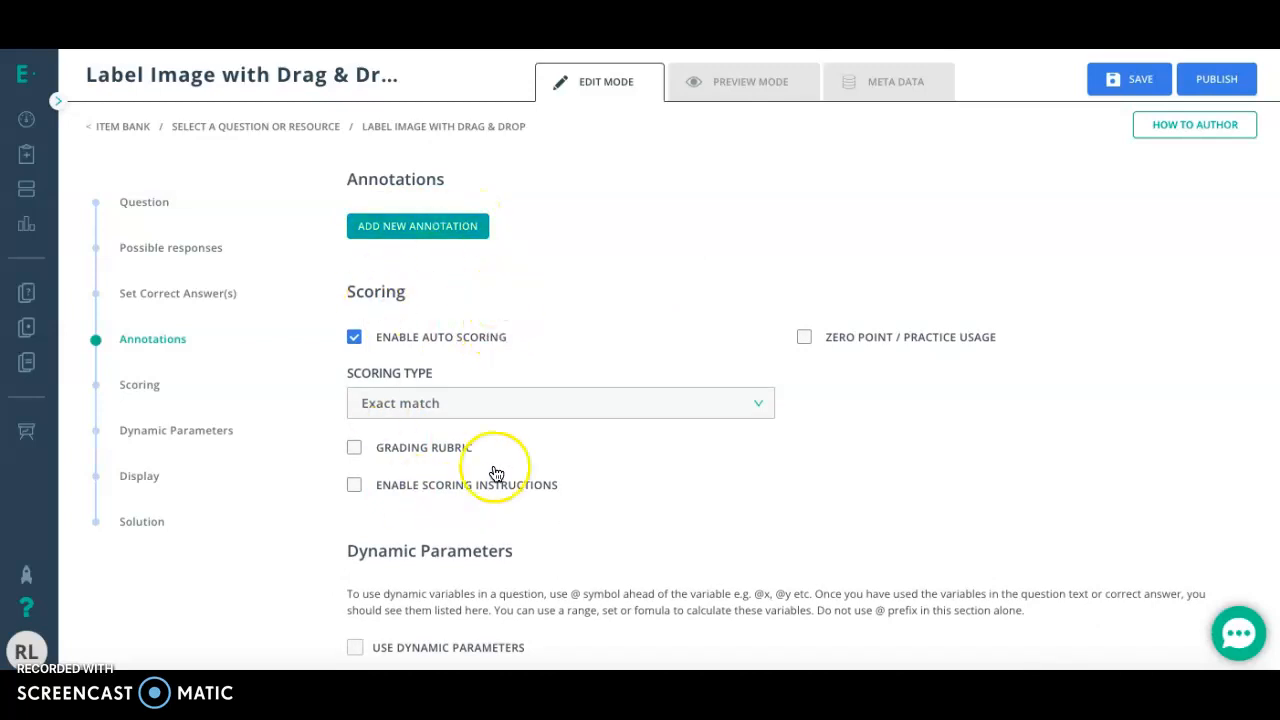
pyautogui.scroll(-1, 456, 467)
pyautogui.scroll(-2, 456, 462)
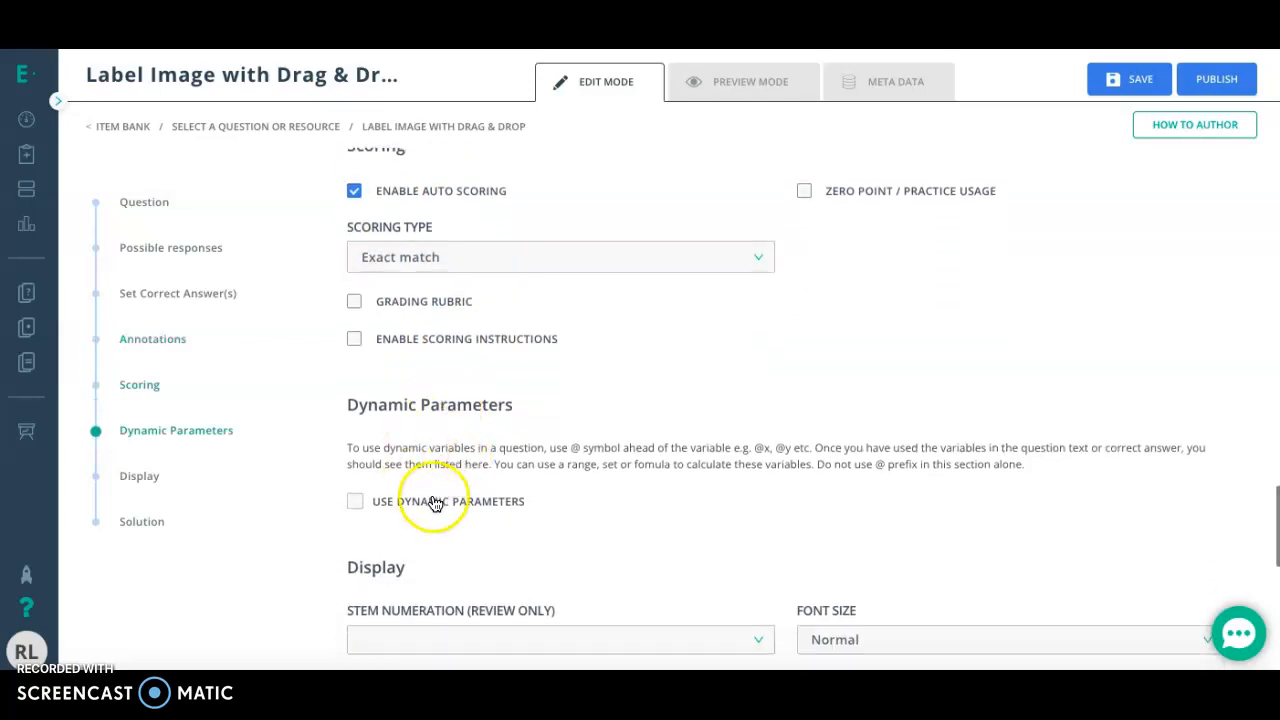
pyautogui.scroll(-3, 471, 500)
pyautogui.scroll(-5, 500, 592)
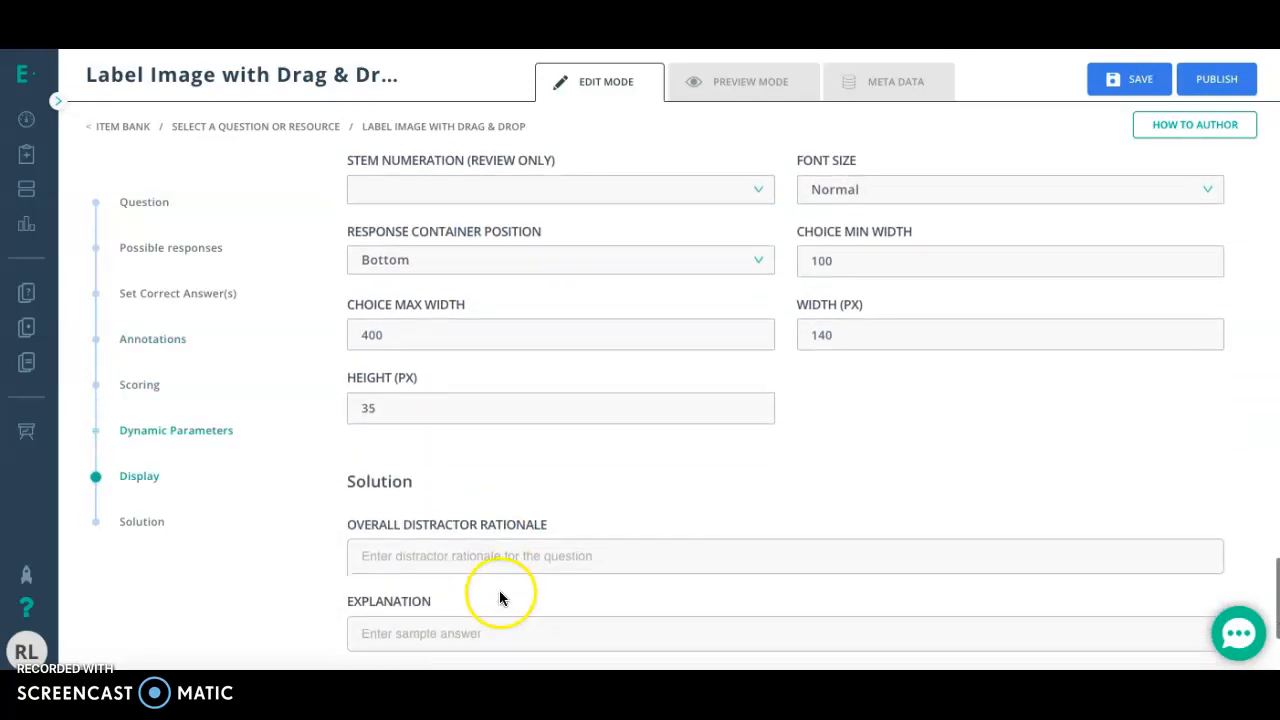
pyautogui.scroll(-1, 562, 503)
# Step: Preview the question and look over the prompt, the blank boxes on the map and the draggable city names
pyautogui.scroll(10, 562, 503)
pyautogui.scroll(1, 562, 503)
pyautogui.click(756, 88)
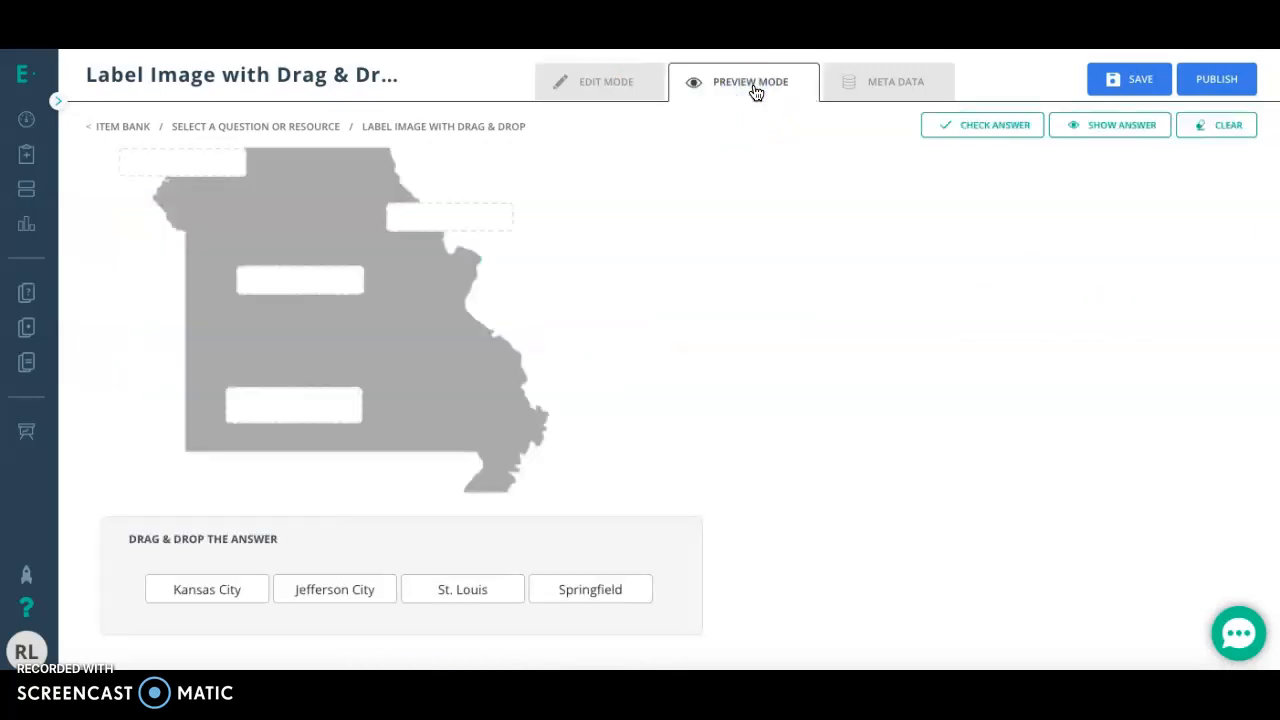
pyautogui.scroll(1, 590, 286)
pyautogui.scroll(-1, 590, 286)
pyautogui.scroll(1, 589, 288)
pyautogui.scroll(-1, 589, 286)
pyautogui.scroll(1, 589, 286)
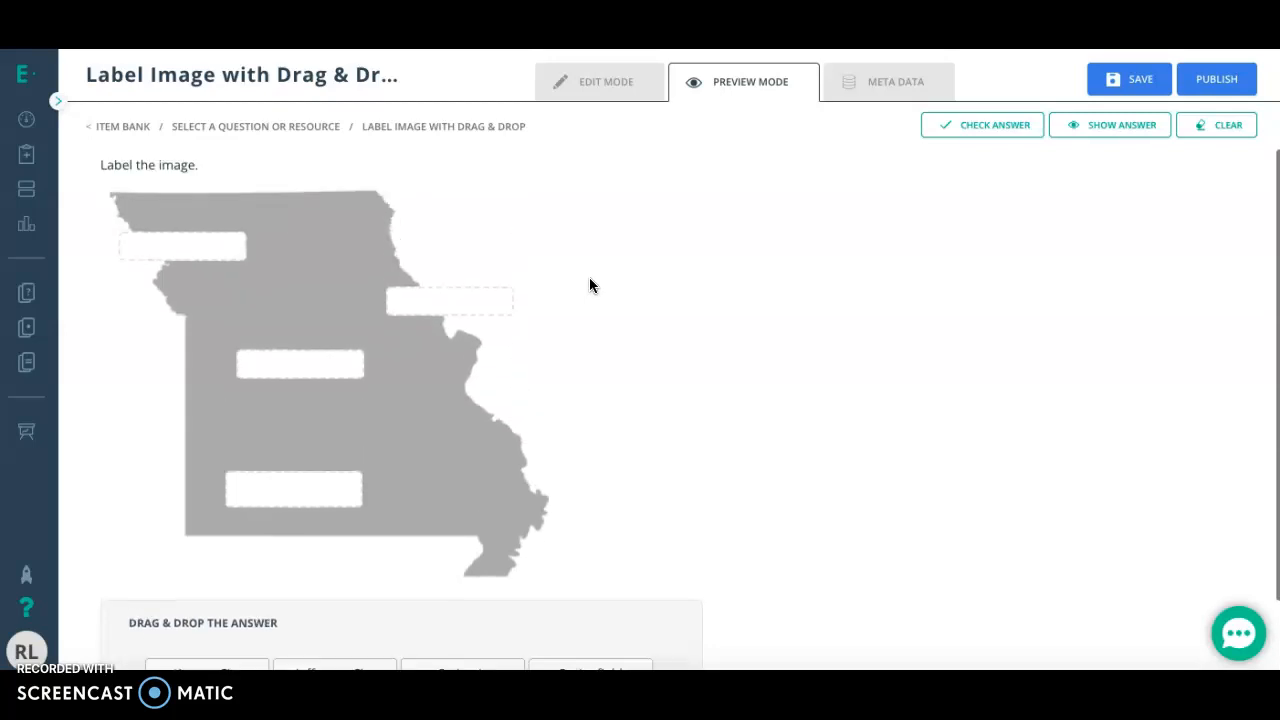
pyautogui.scroll(-1, 589, 286)
pyautogui.scroll(1, 589, 286)
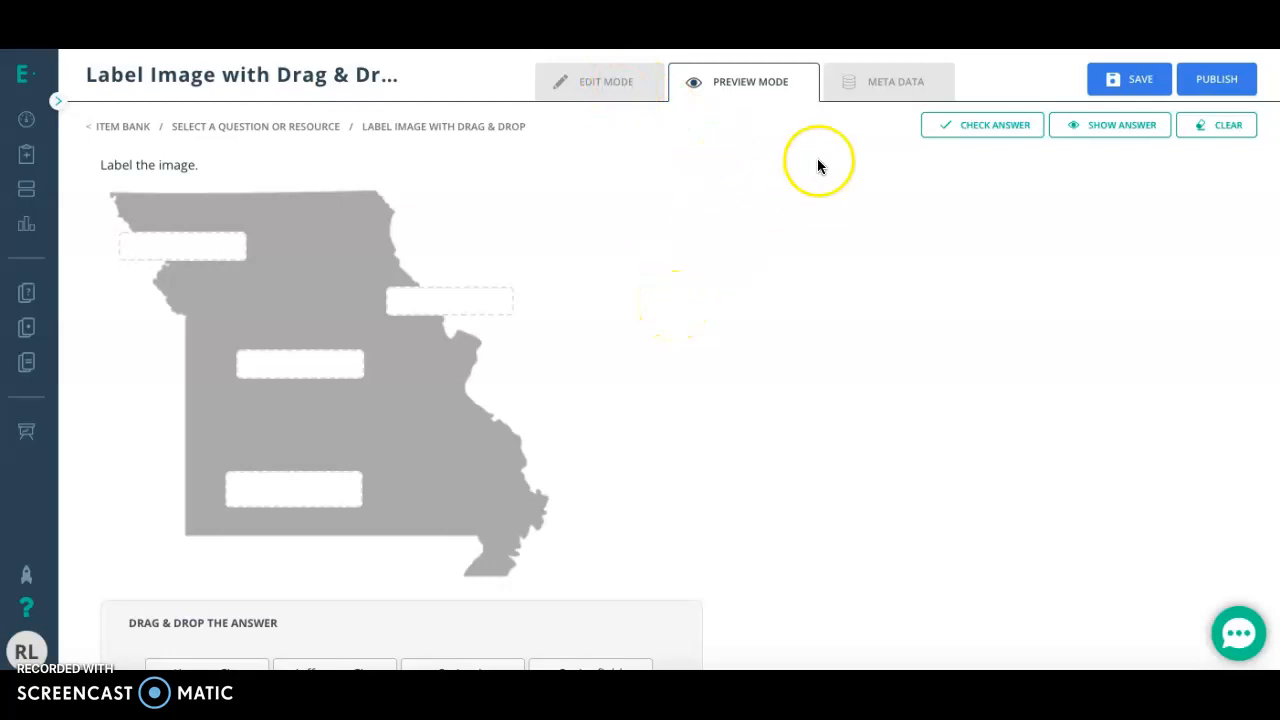
# Step: Check the question's metadata fields for skills, depth of knowledge, difficulty and tags, and return to the preview
pyautogui.click(928, 88)
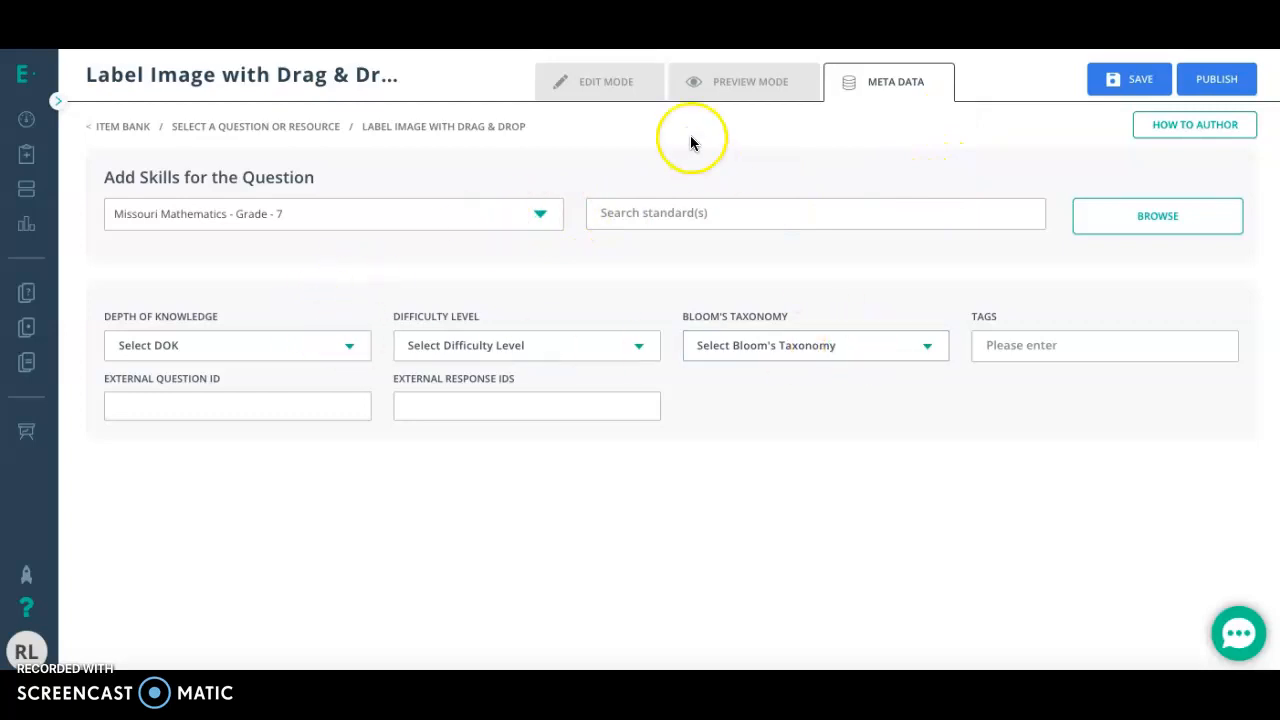
pyautogui.click(733, 100)
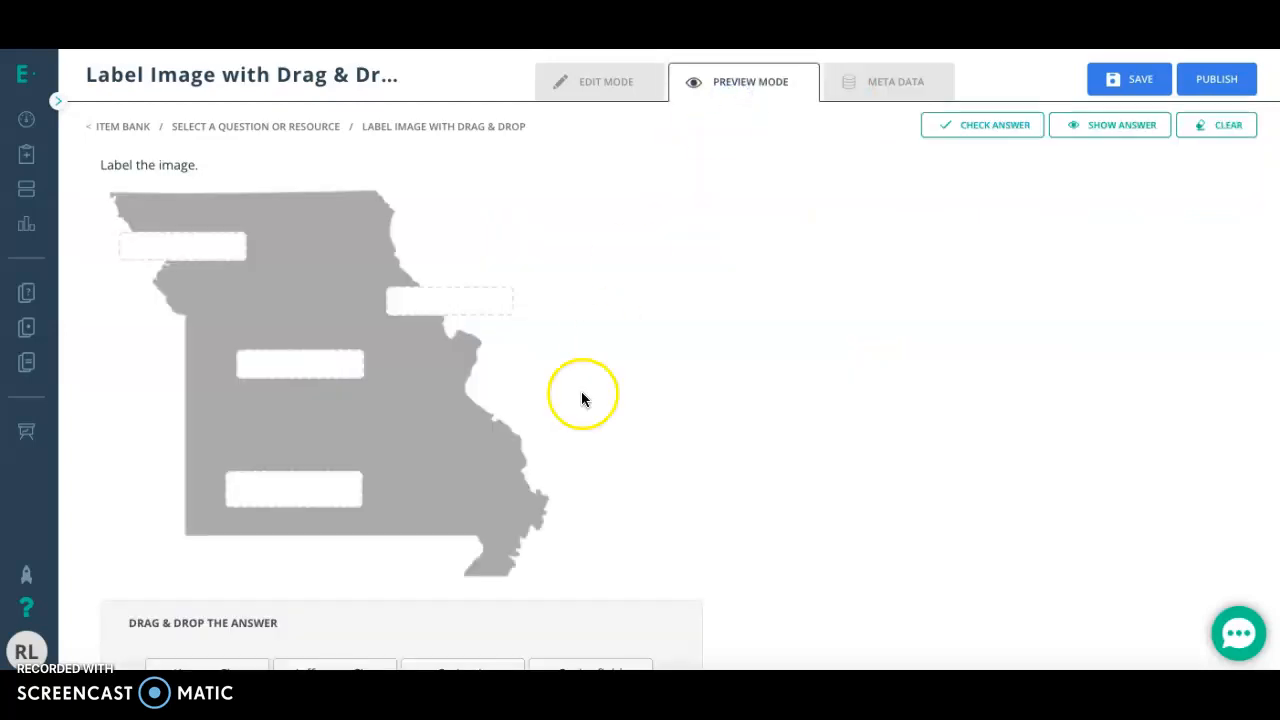